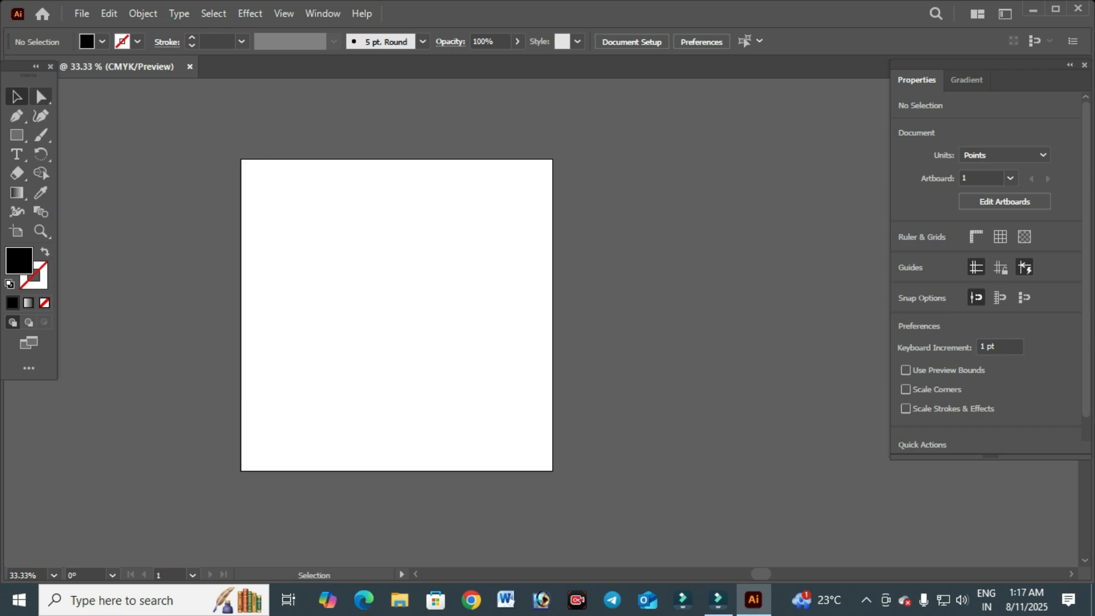
pyautogui.click(41, 97)
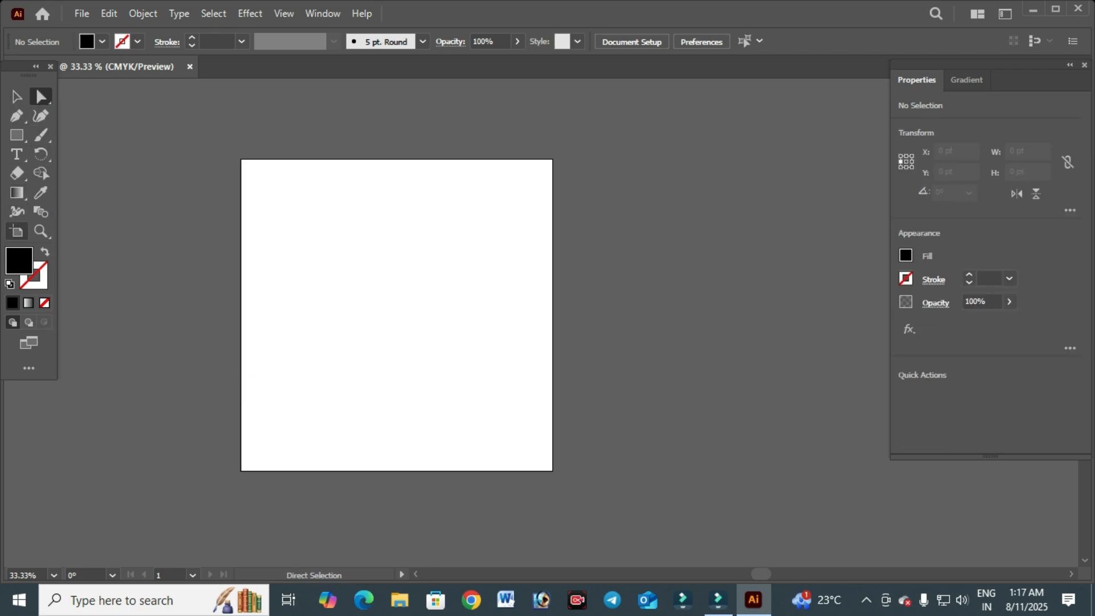
pyautogui.click(17, 96)
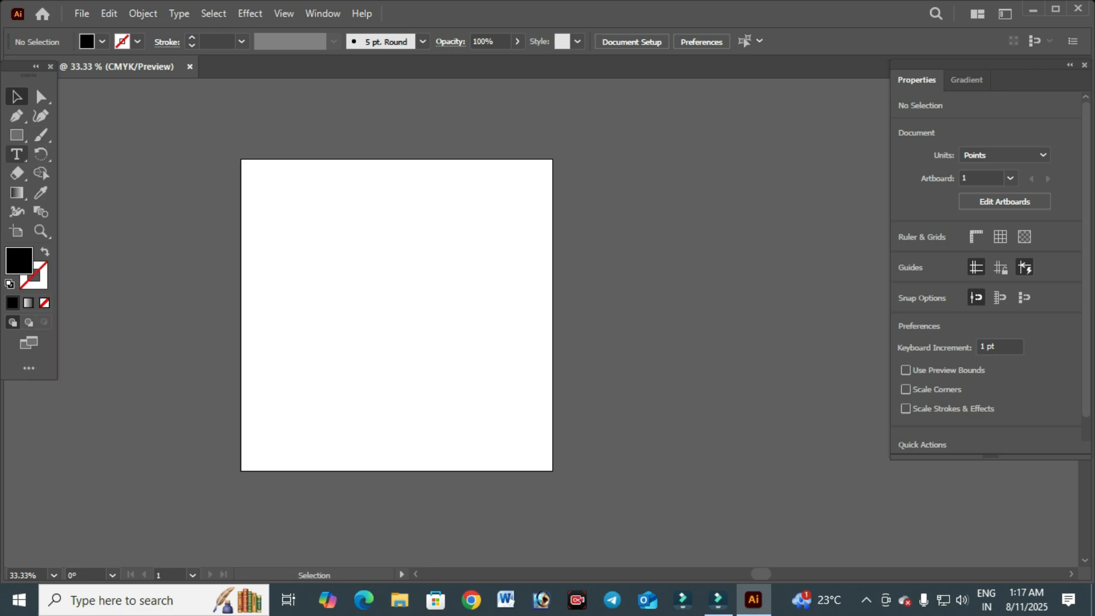
pyautogui.click(17, 154)
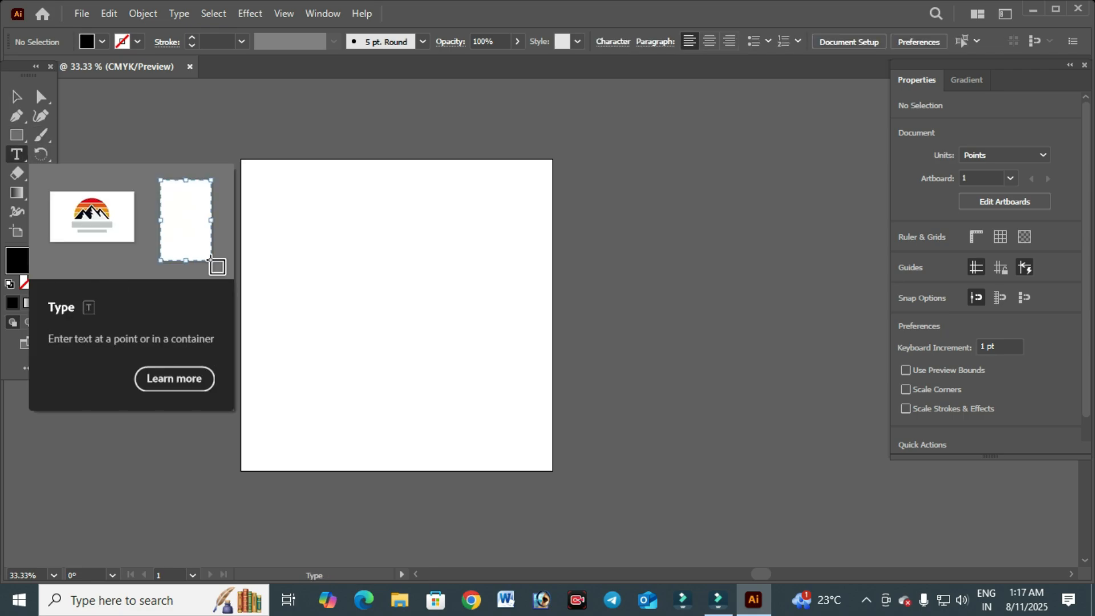
pyautogui.press('v')
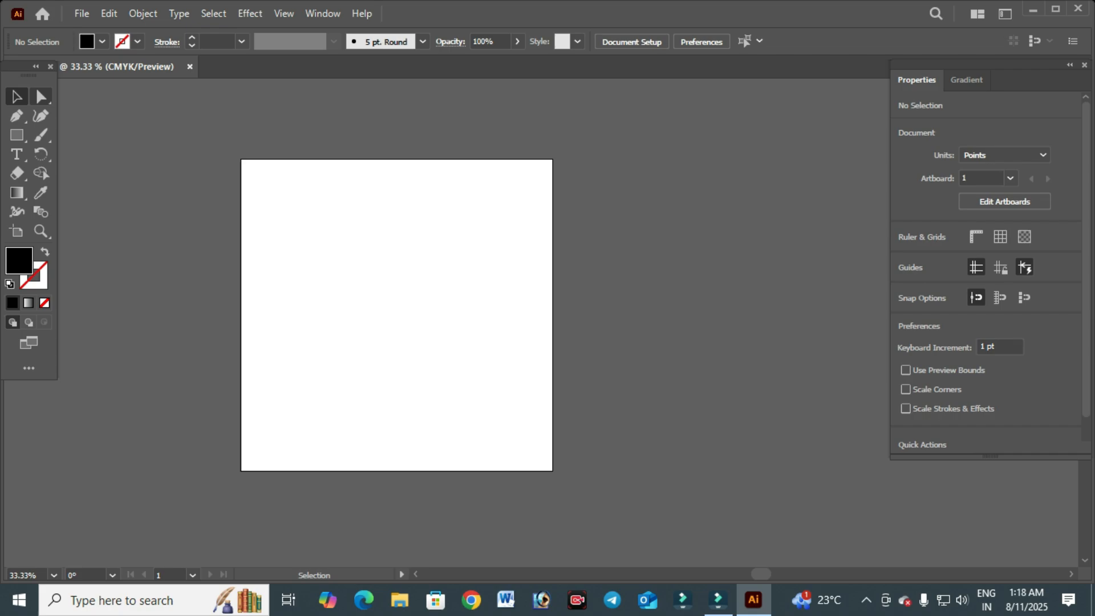
# - Draw a black square about 252 pt wide in the artboard's top-left corner
pyautogui.press('m')
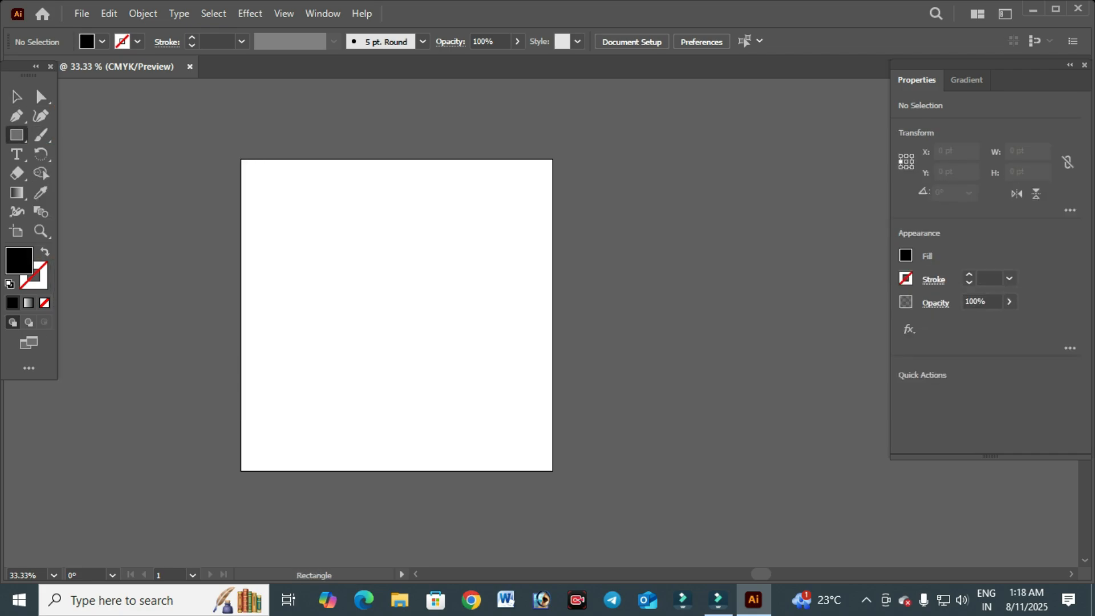
pyautogui.moveTo(246, 166)
pyautogui.mouseDown()
pyautogui.moveTo(305, 239)
pyautogui.moveTo(324, 244)
pyautogui.mouseUp()
pyautogui.press('v')
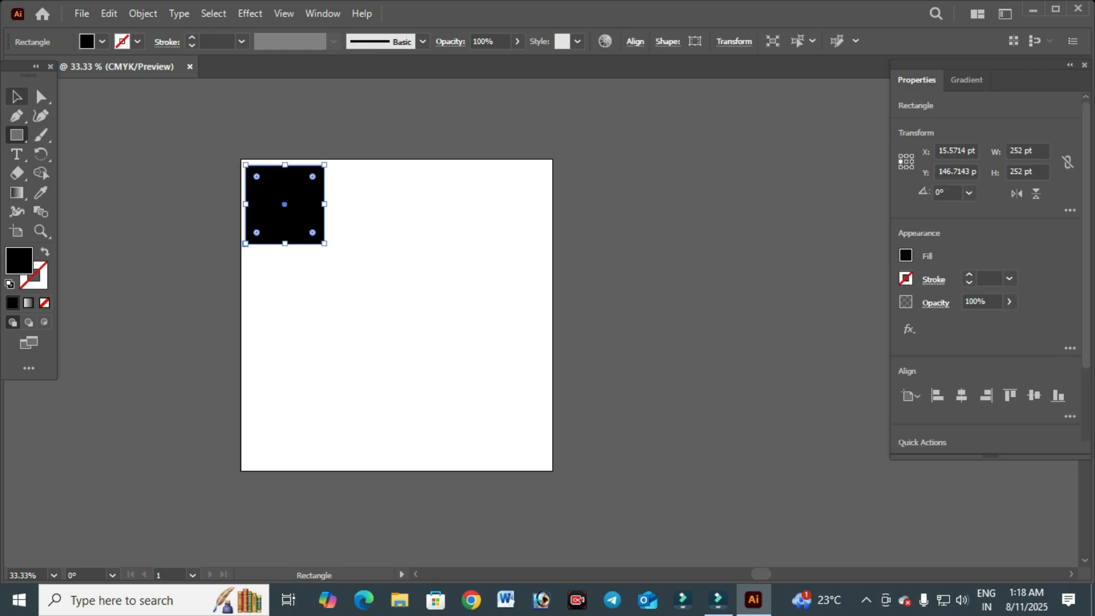
pyautogui.press('a')
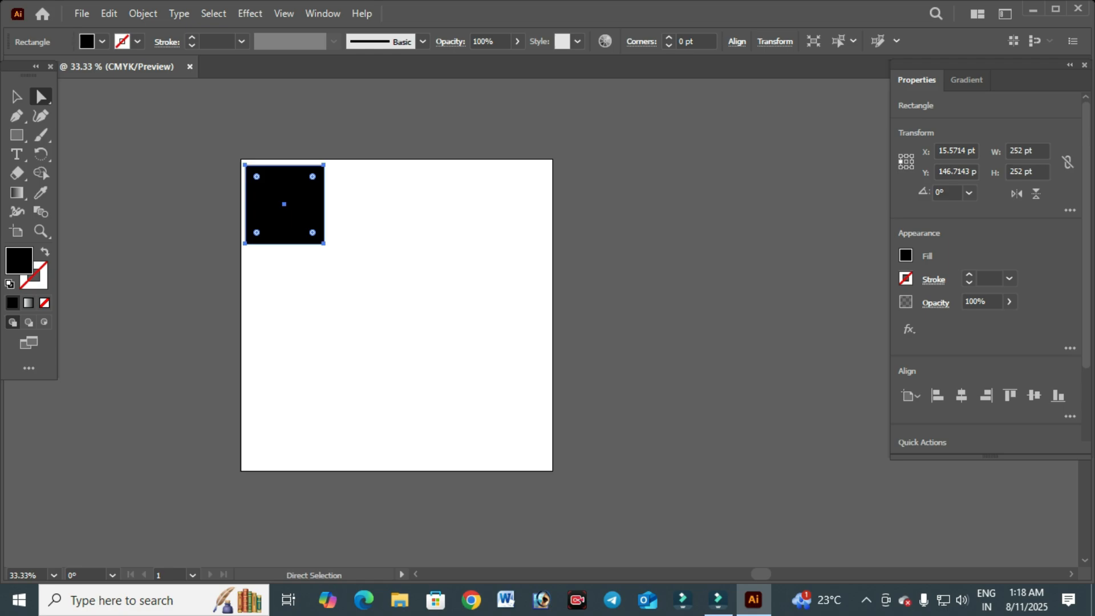
pyautogui.press('v')
pyautogui.hotkey('ctrl', 'shift', 'a')
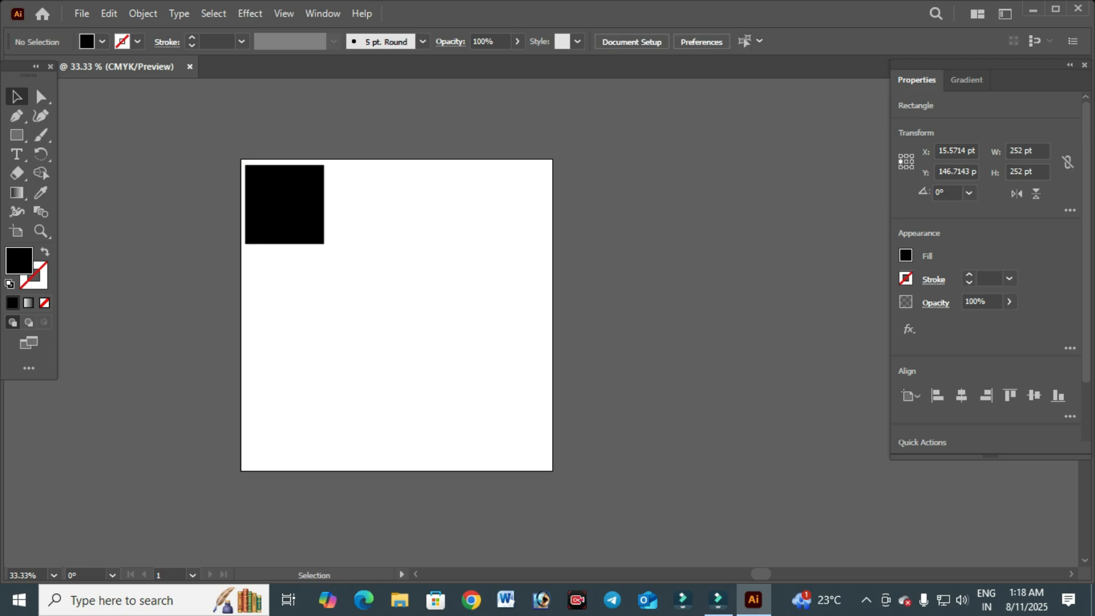
# - Resize the square into a taller rectangle about 262 by 363 pt
pyautogui.hotkey('ctrl', 'a')
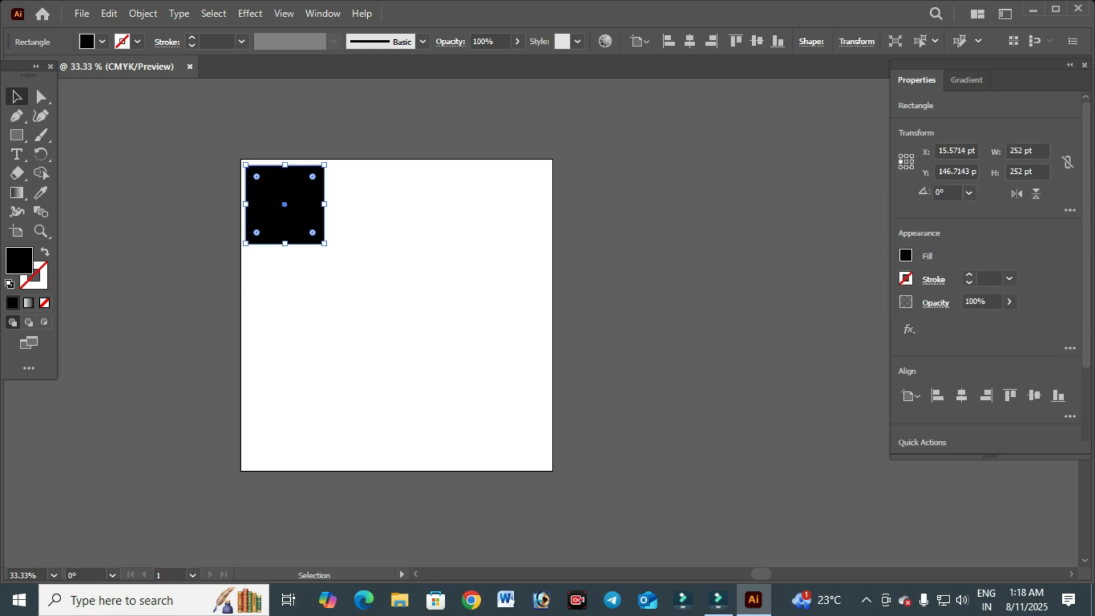
pyautogui.moveTo(324, 243); pyautogui.dragTo(328, 278)
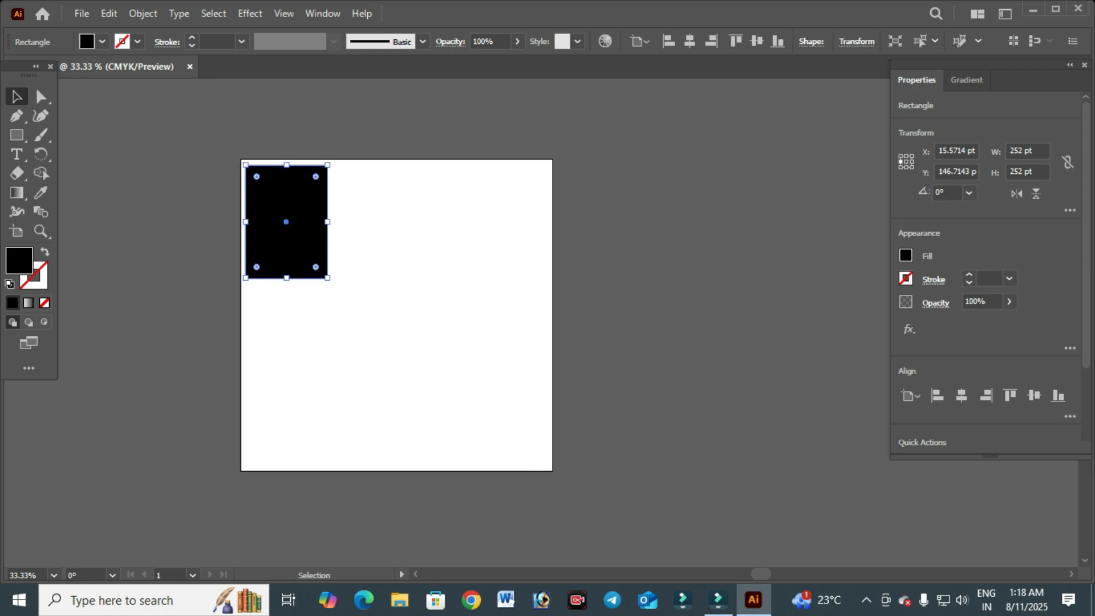
pyautogui.hotkey('ctrl', 'shift', 'a')
# - Move the rectangle's lower-right anchor up toward the top-left to form an angular corner shape
pyautogui.press('a')
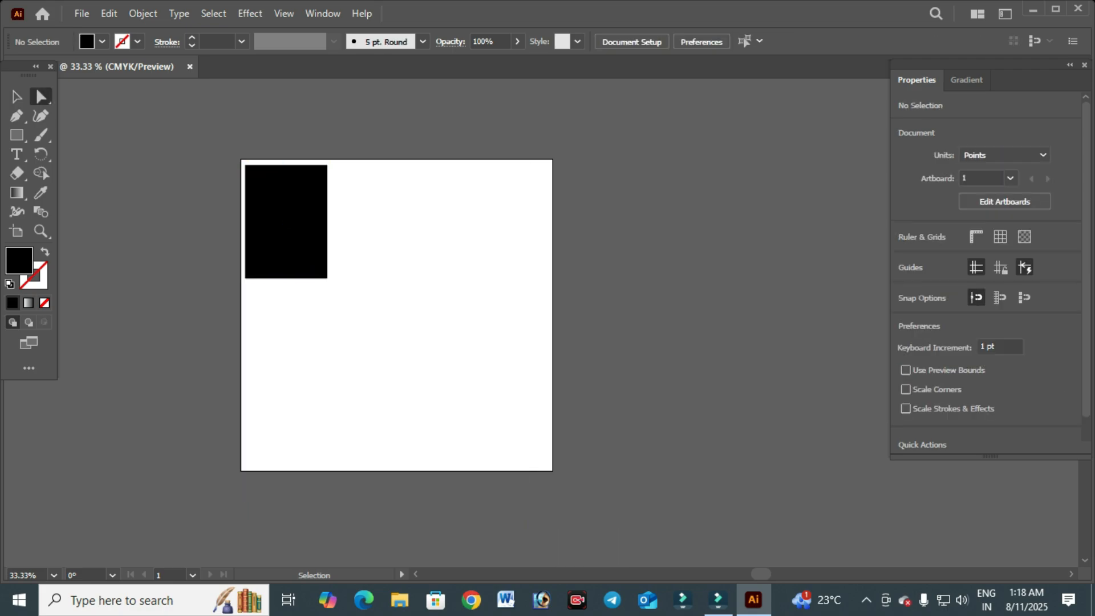
pyautogui.click(286, 223)
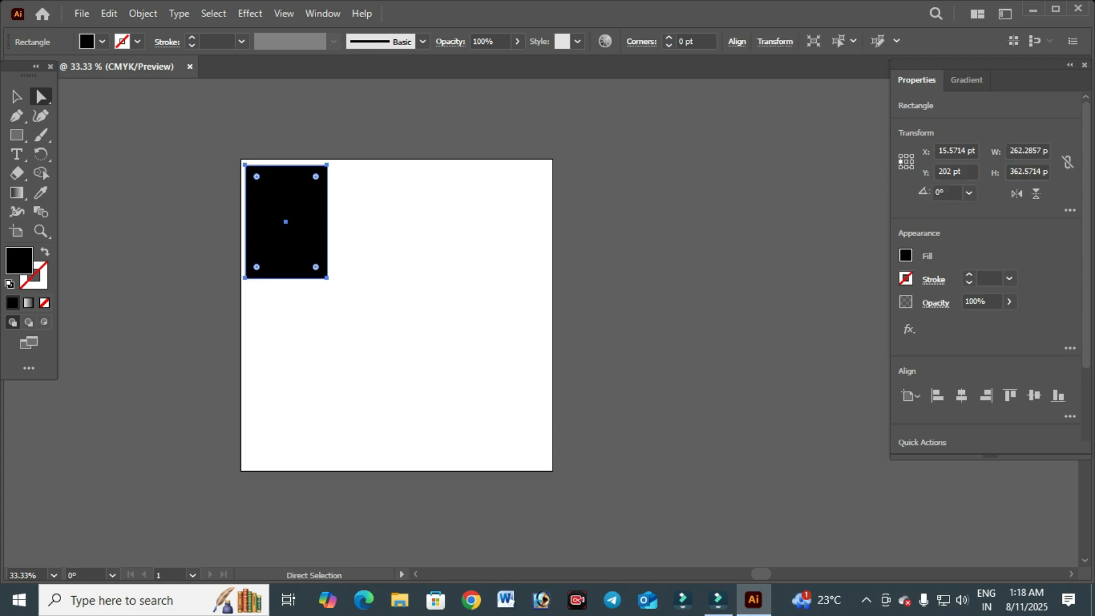
pyautogui.click(16, 96)
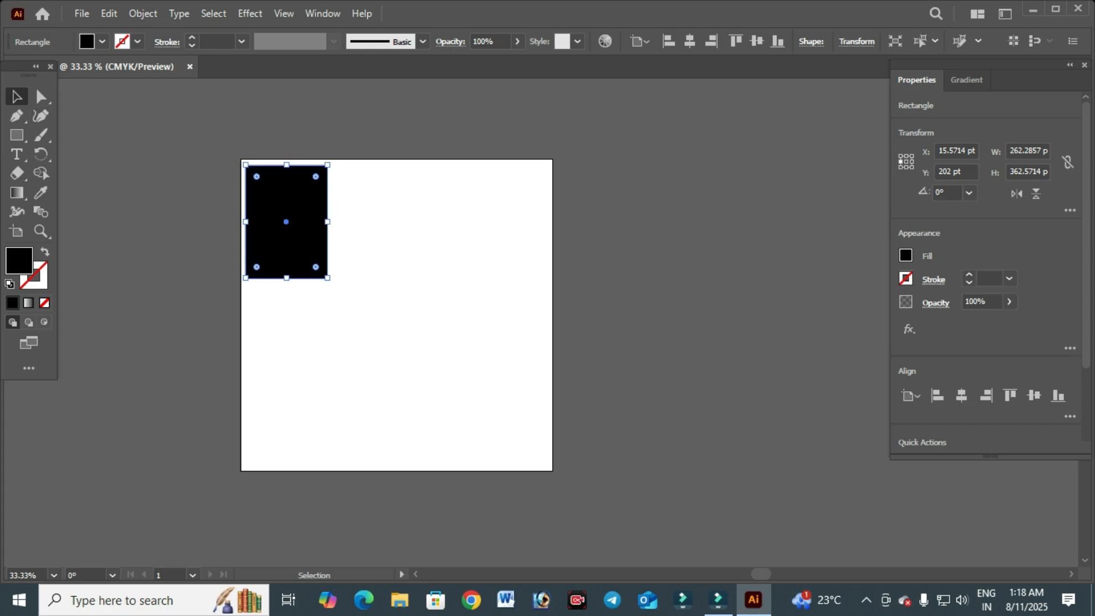
pyautogui.hotkey('ctrl', '1')
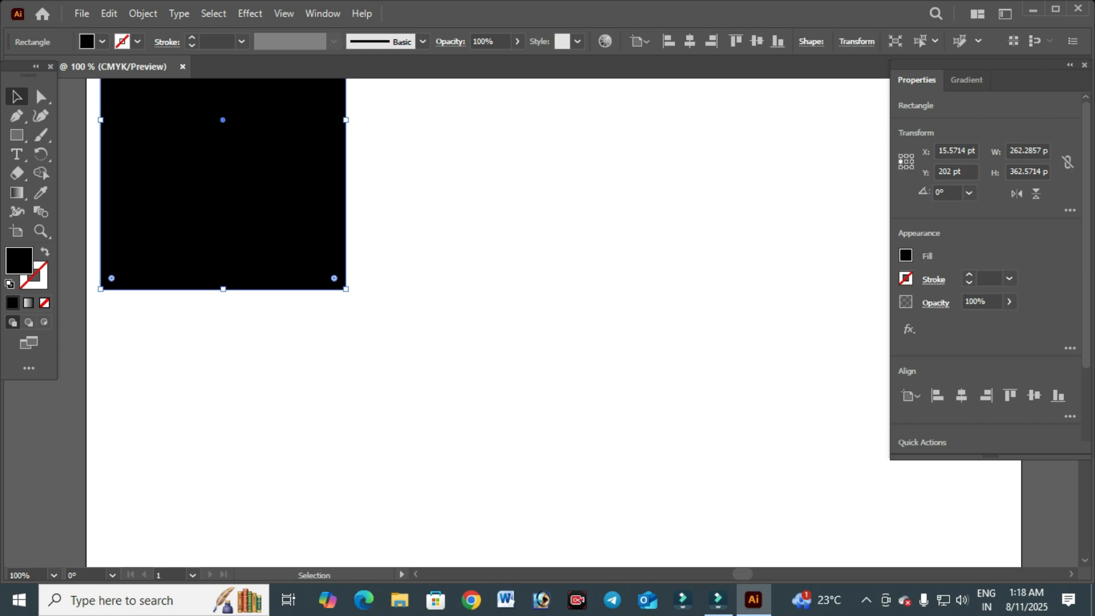
pyautogui.hotkey('ctrl', '-')
pyautogui.scroll(2, 488, 322)
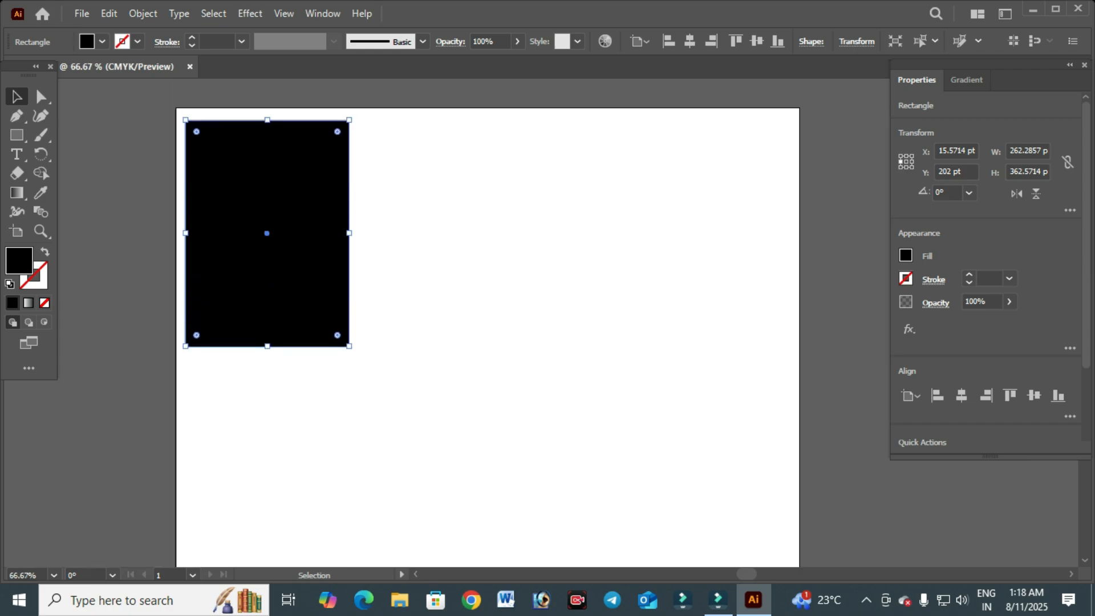
pyautogui.click(40, 96)
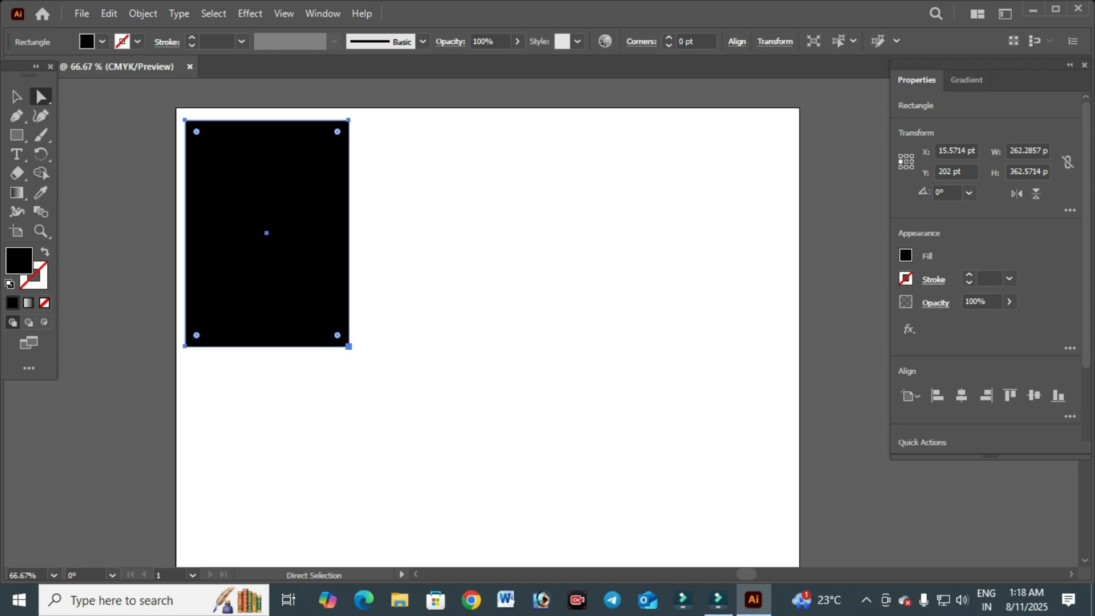
pyautogui.moveTo(348, 346)
pyautogui.mouseDown()
pyautogui.moveTo(476, 344)
pyautogui.moveTo(335, 355)
pyautogui.moveTo(359, 337)
pyautogui.moveTo(349, 346)
pyautogui.mouseUp()
pyautogui.click(416, 354)
pyautogui.click(319, 308)
pyautogui.click(349, 346)
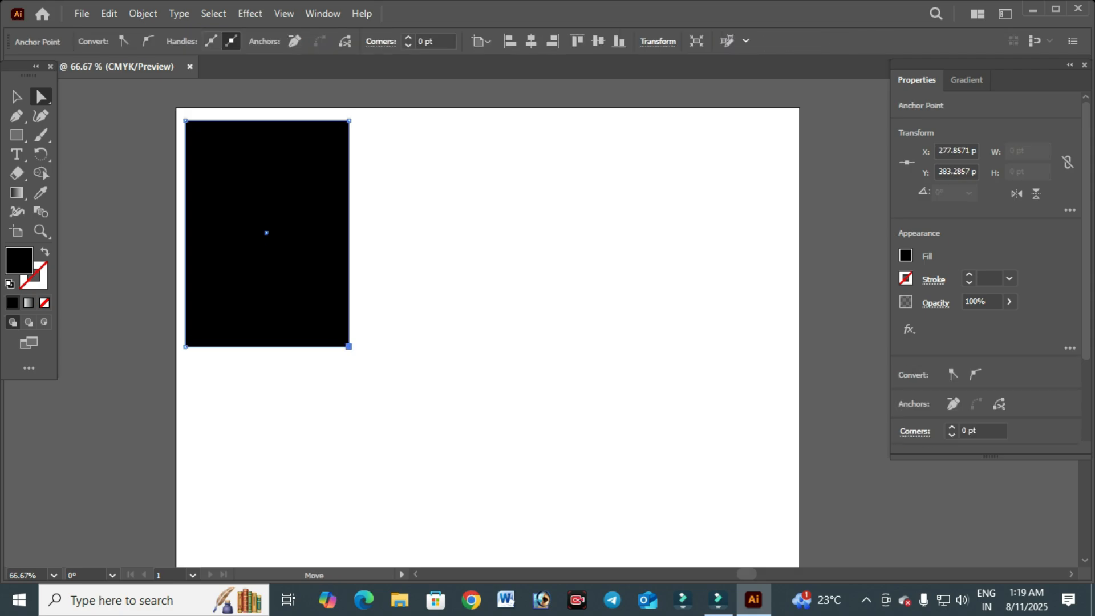
pyautogui.moveTo(348, 346); pyautogui.dragTo(227, 165)
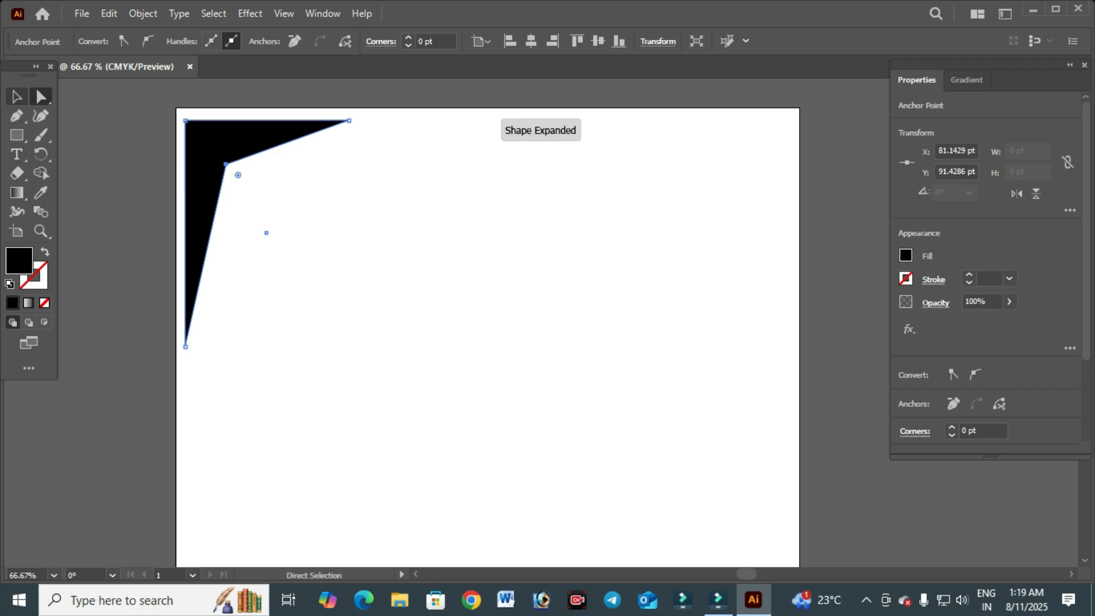
pyautogui.press('v')
pyautogui.hotkey('ctrl', 'shift', 'a')
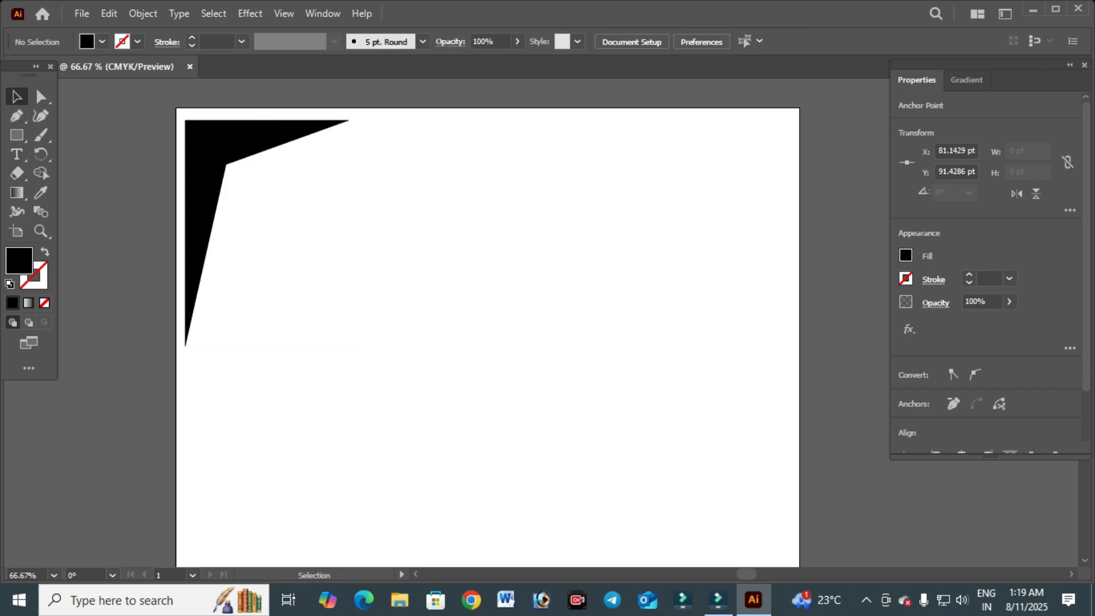
pyautogui.hotkey('ctrl', 'a')
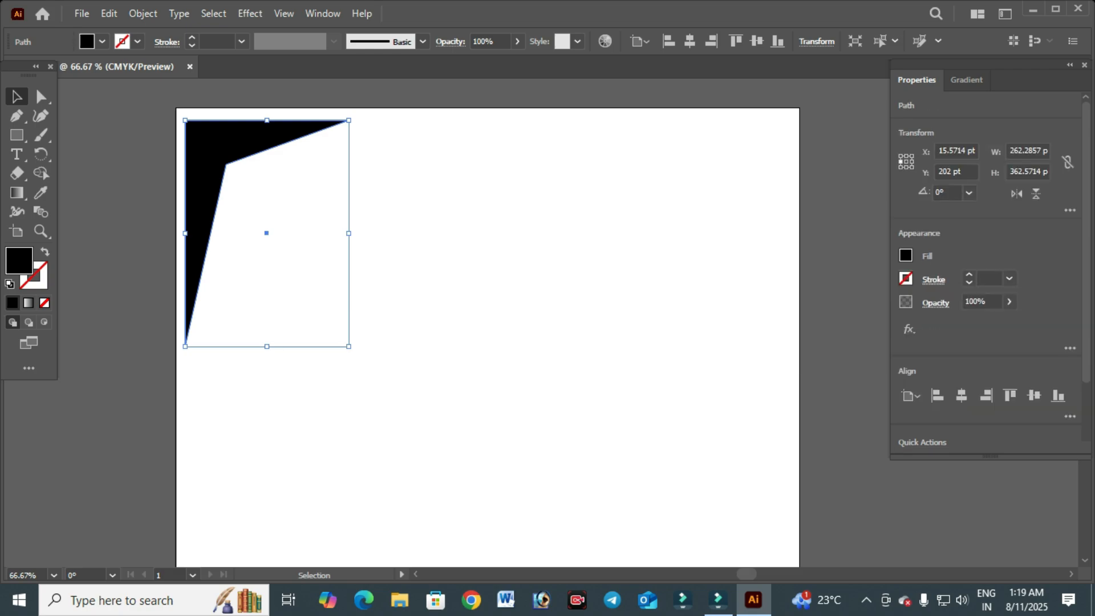
pyautogui.press('a')
pyautogui.press('v')
pyautogui.hotkey('ctrl', 'shift', 'a')
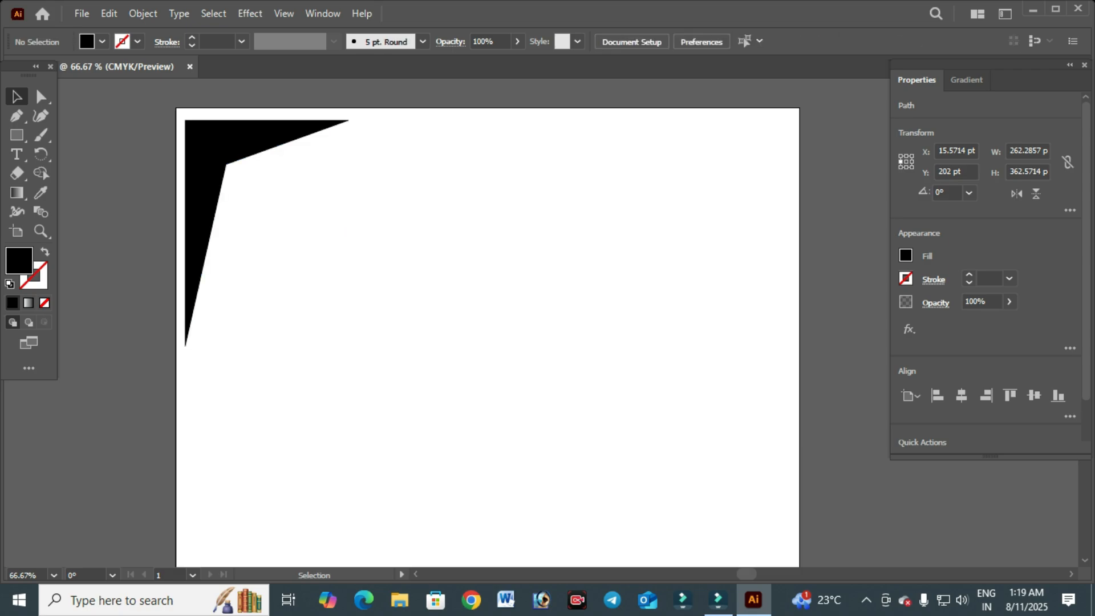
# - Duplicate the corner shape onto the artboard's right side
pyautogui.hotkey('ctrl', 'a')
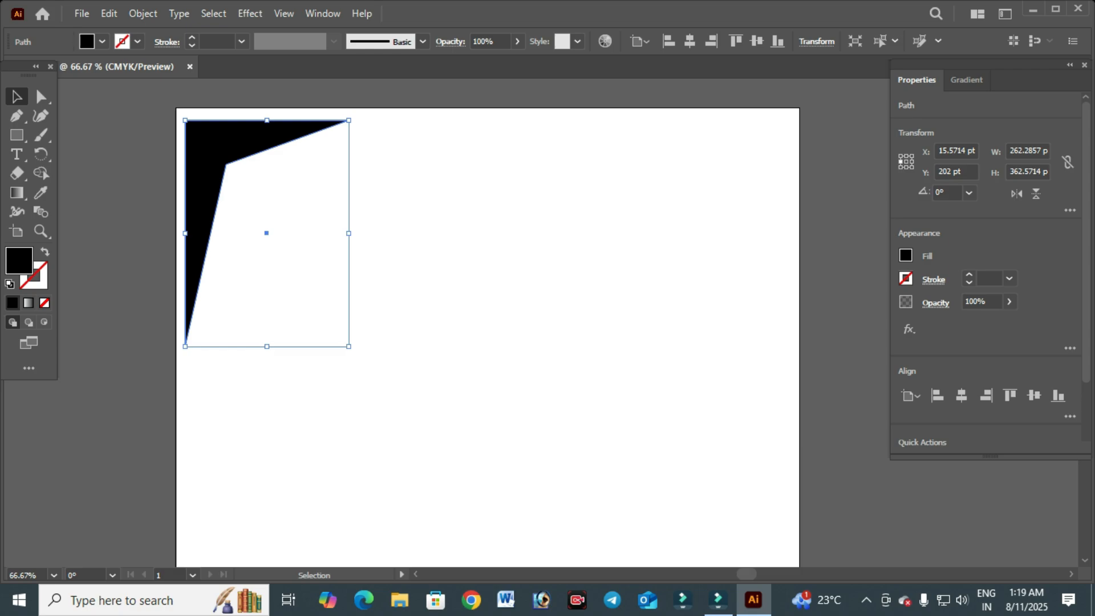
pyautogui.press('a')
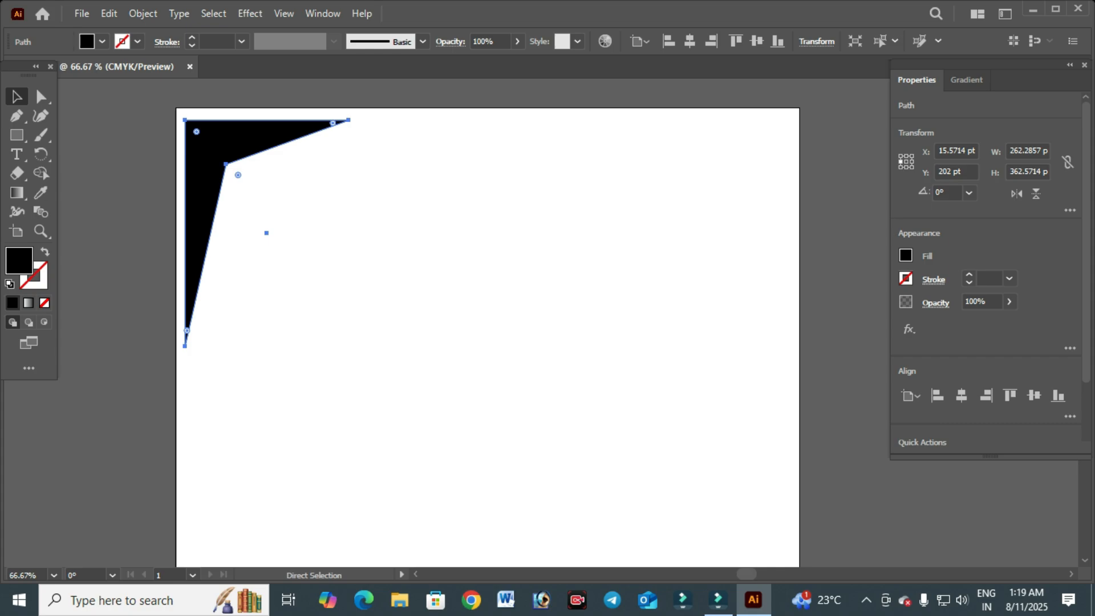
pyautogui.press('ctrl')
pyautogui.press('ctrl')
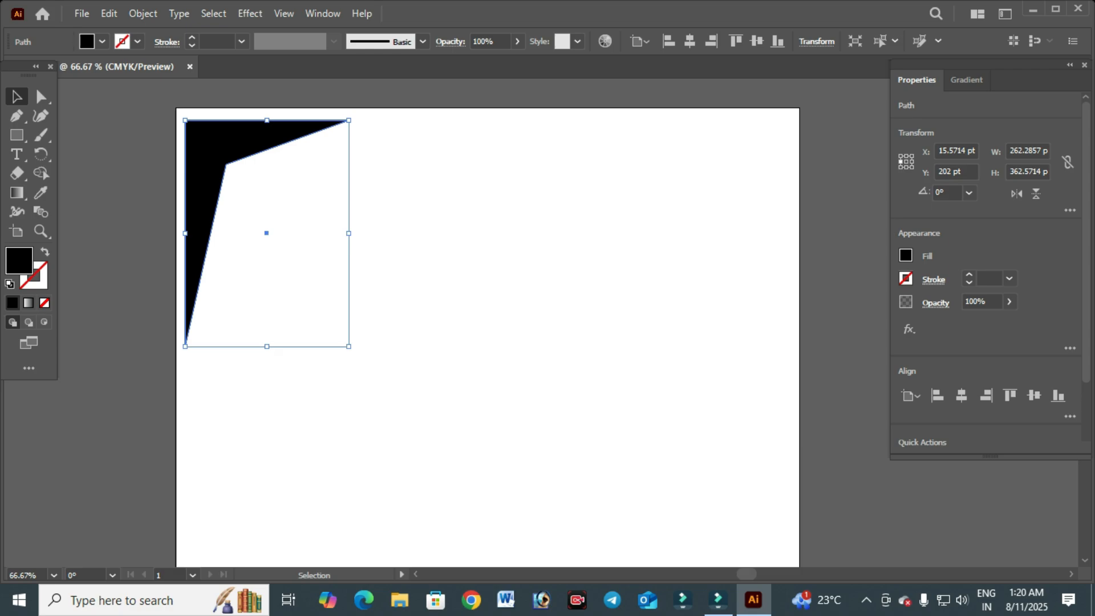
pyautogui.keyDown('alt'); pyautogui.moveTo(205, 145); pyautogui.dragTo(585, 159); pyautogui.keyUp('alt')
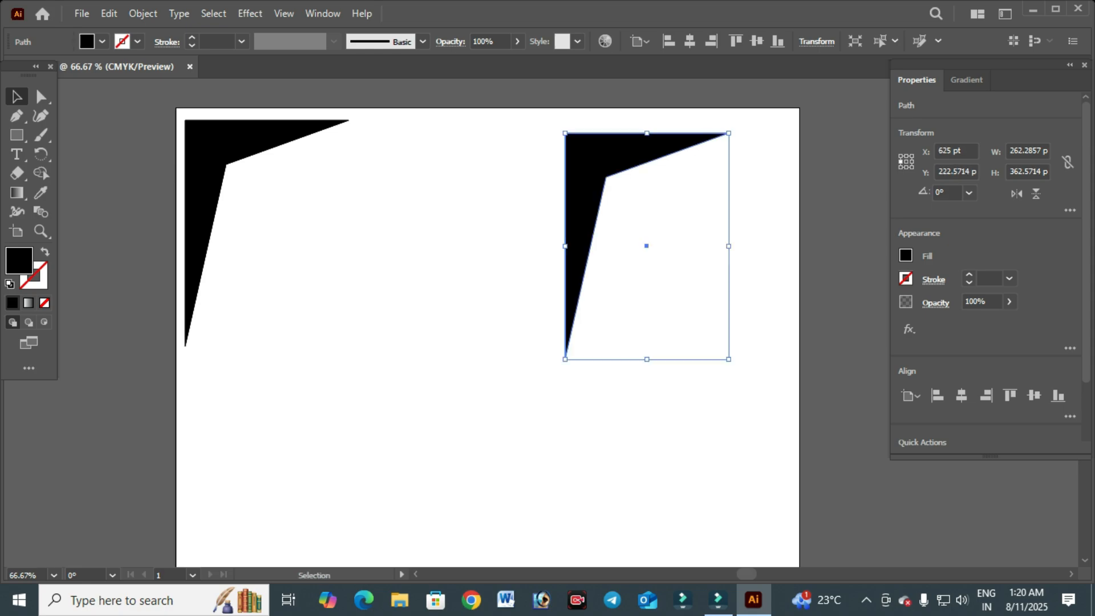
pyautogui.press('a')
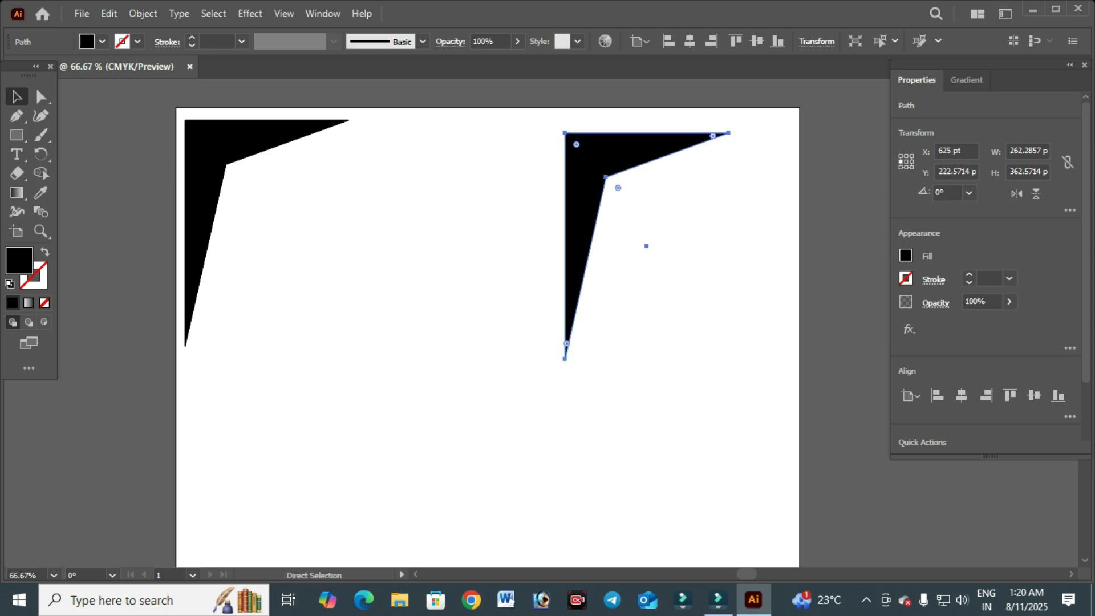
pyautogui.press('v')
pyautogui.hotkey('ctrl', 'shift', 'a')
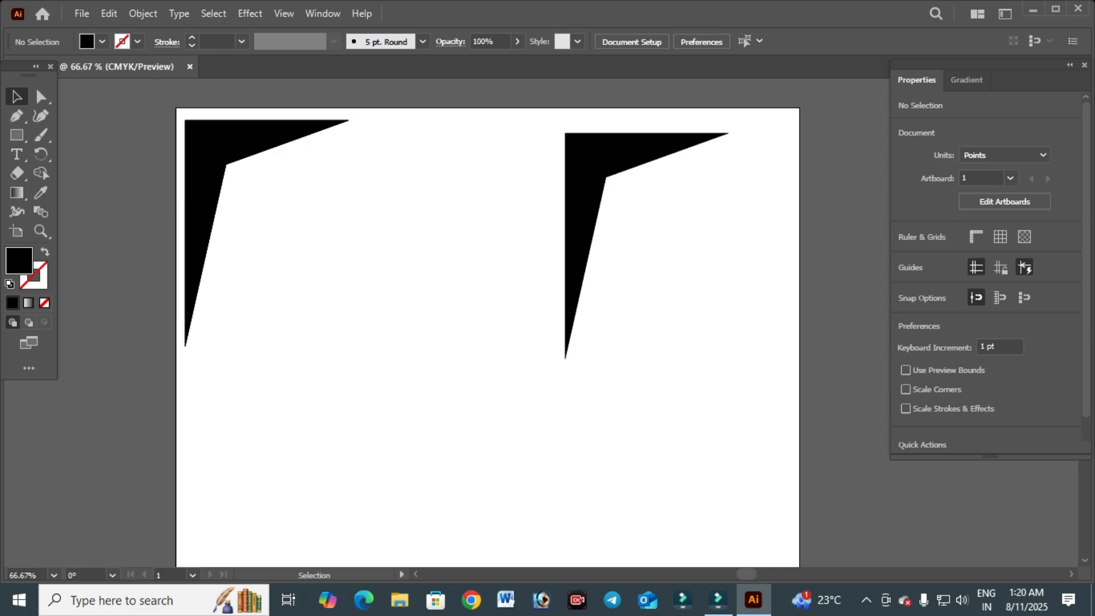
# - Undo the duplication, redo it, then undo it again to remove the copy
pyautogui.press('ctrl')
pyautogui.hotkey('ctrl', 'z')
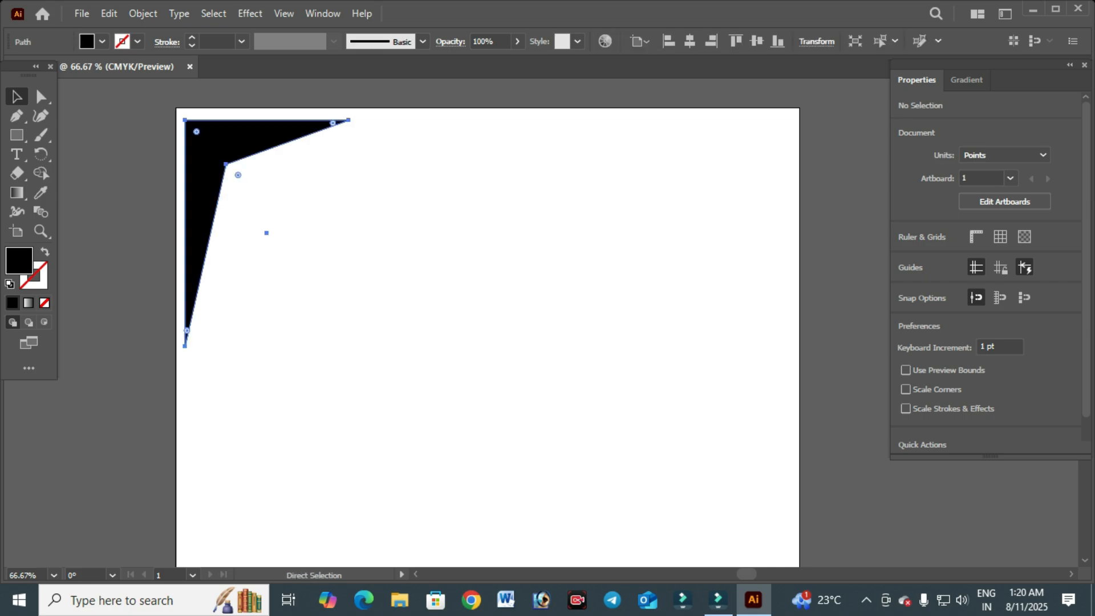
pyautogui.hotkey('ctrl', 'z')
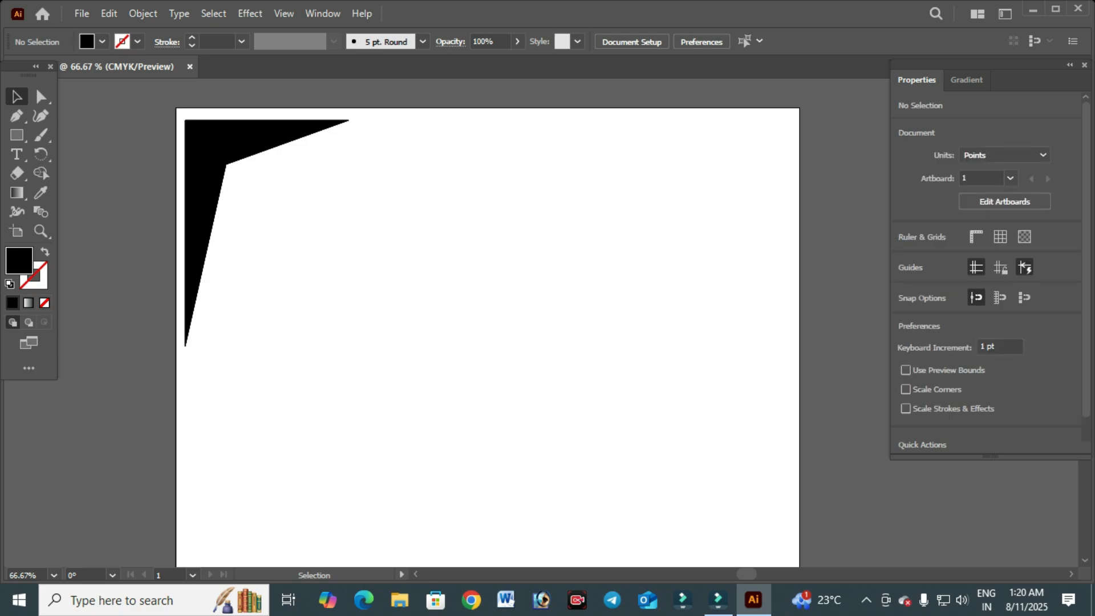
pyautogui.press('ctrl')
pyautogui.hotkey('ctrl', 'shift', 'z')
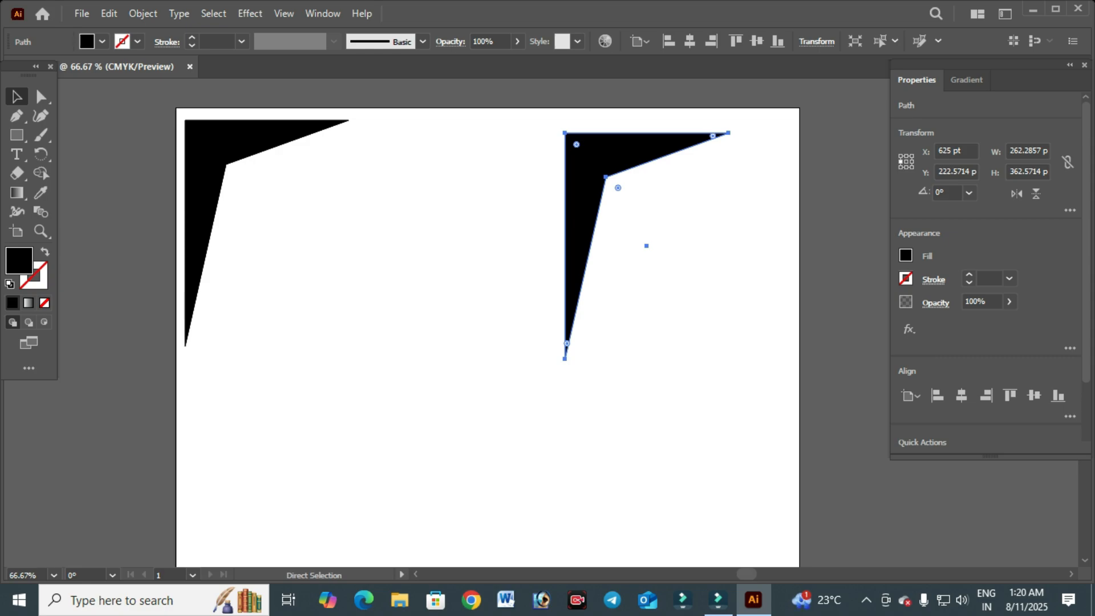
pyautogui.hotkey('ctrl', 'z')
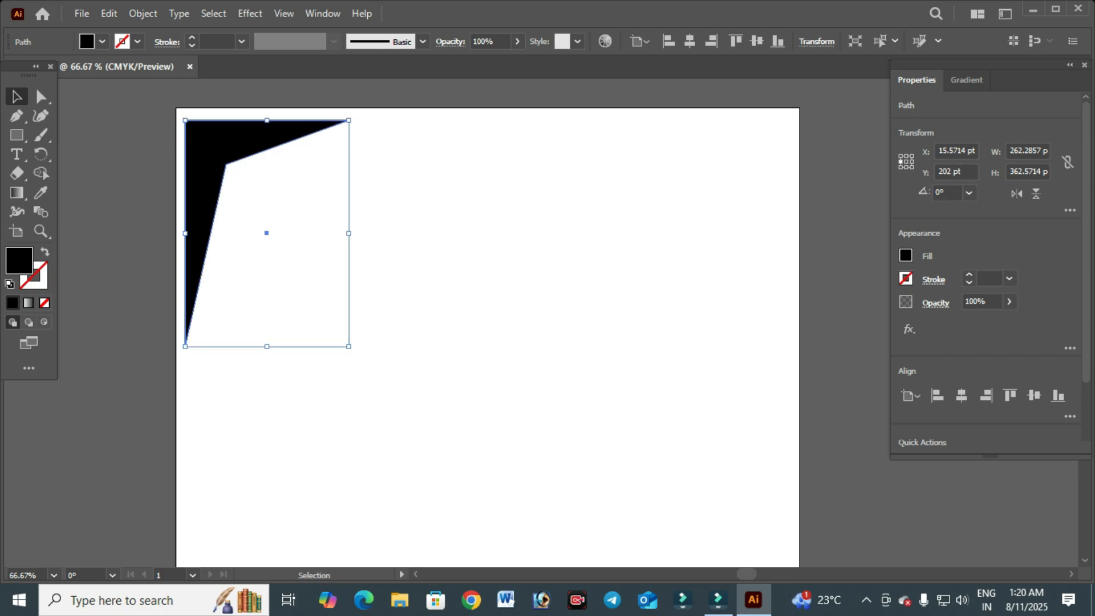
pyautogui.hotkey('ctrl', 'shift', 'a')
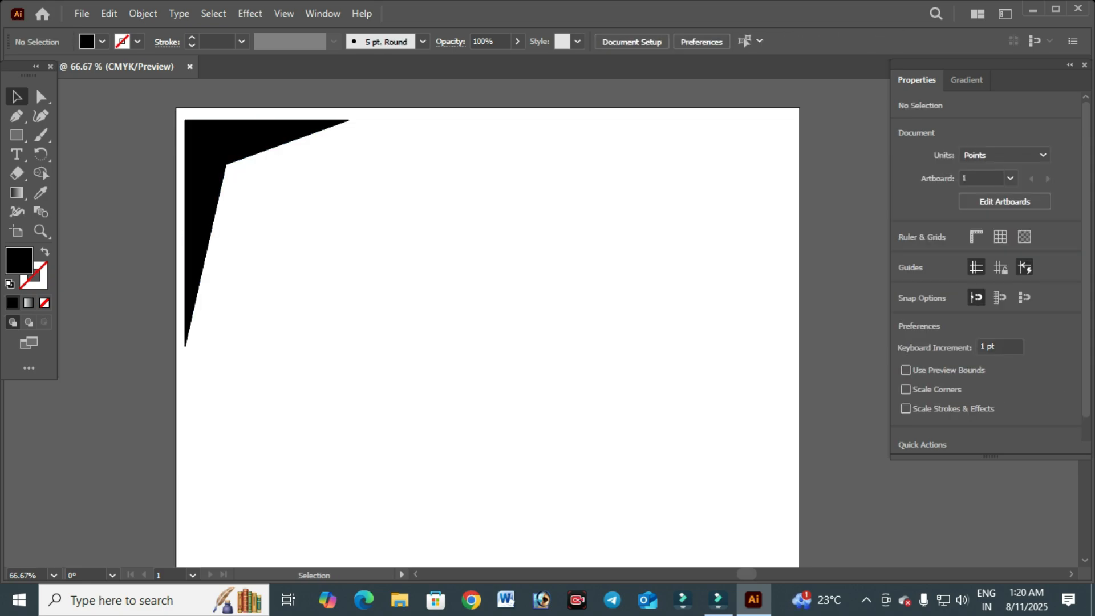
pyautogui.hotkey('ctrl', 'a')
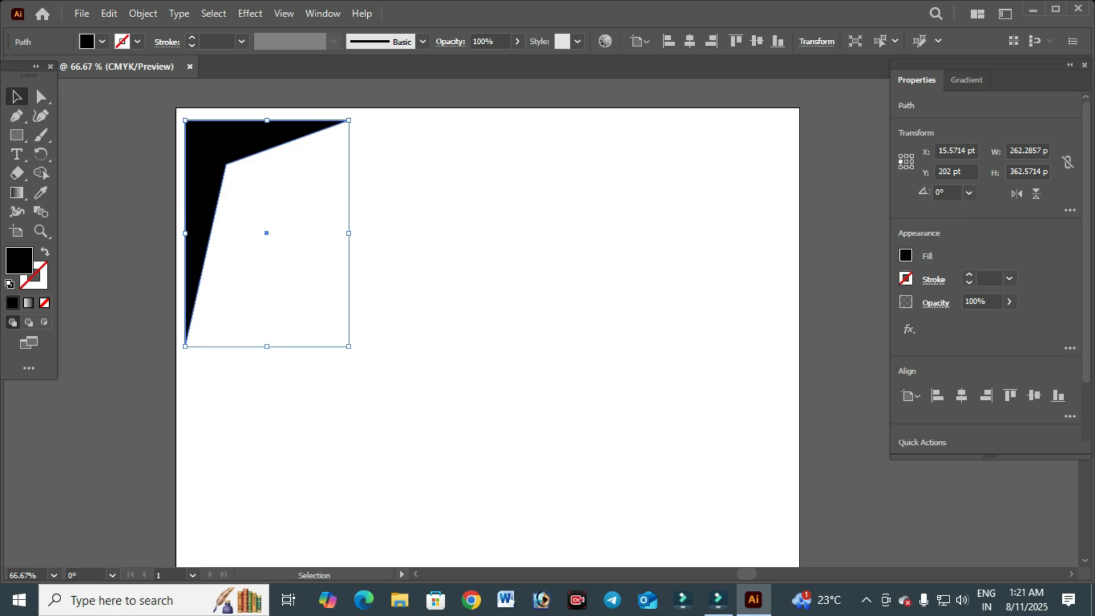
pyautogui.hotkey('ctrl', 'shift', 'a')
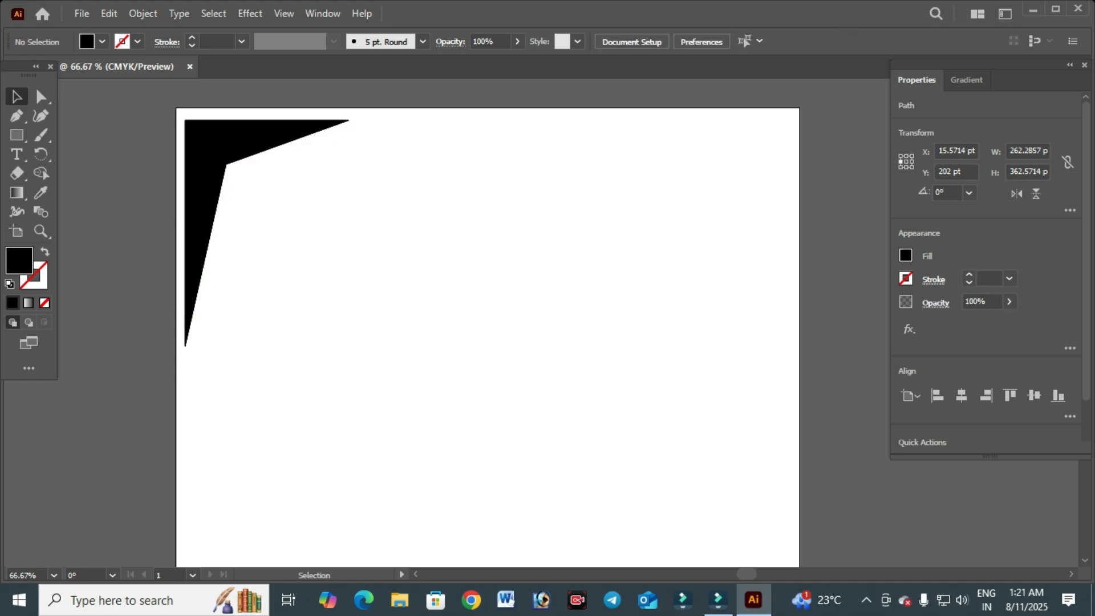
pyautogui.click(323, 14)
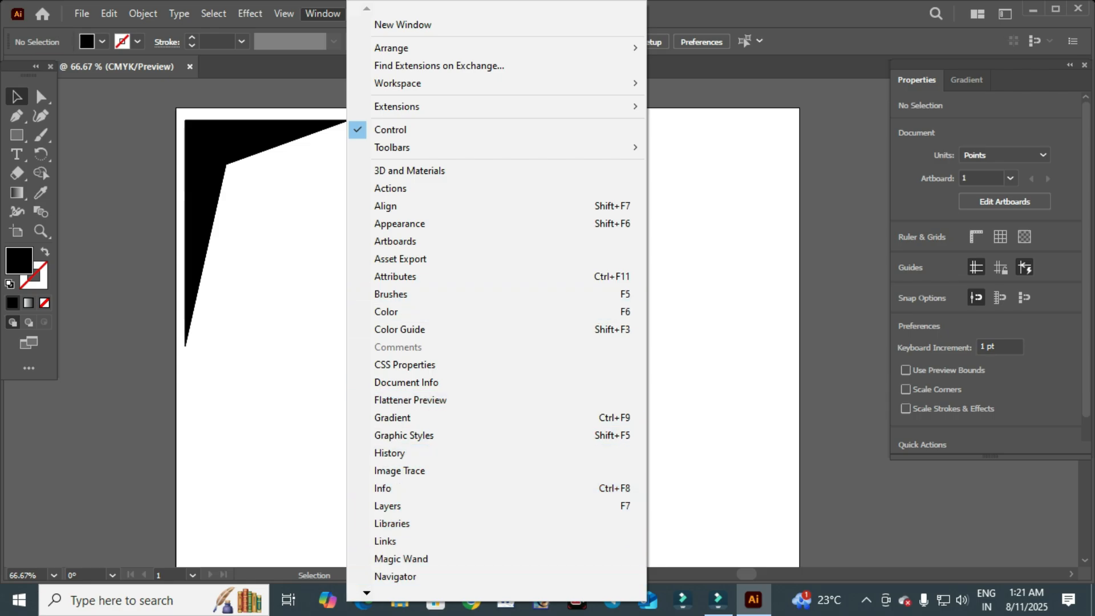
pyautogui.moveTo(366, 593)
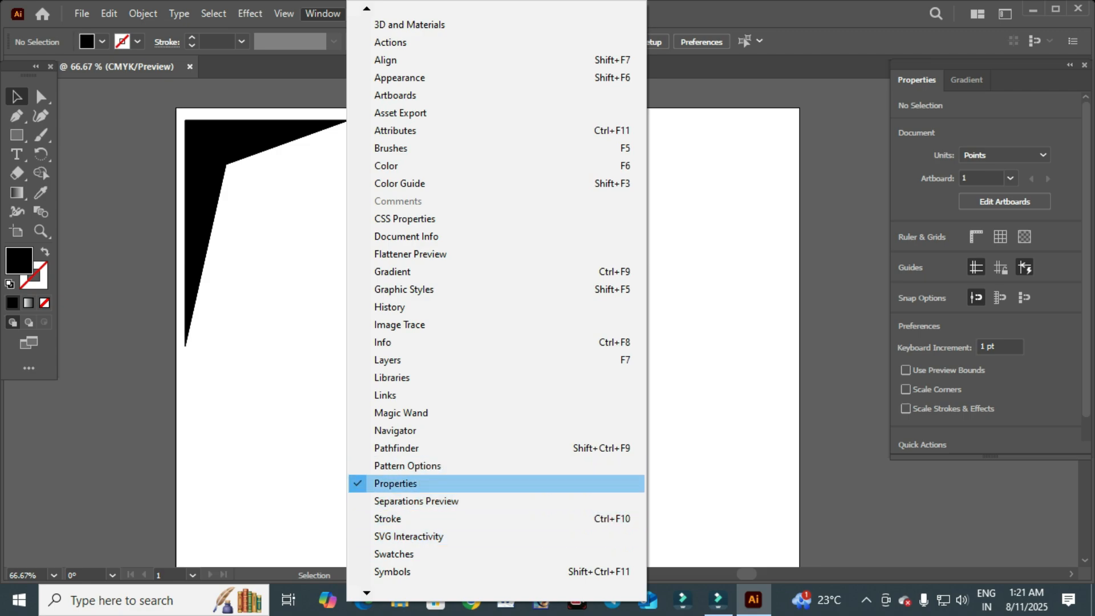
pyautogui.press('Escape')
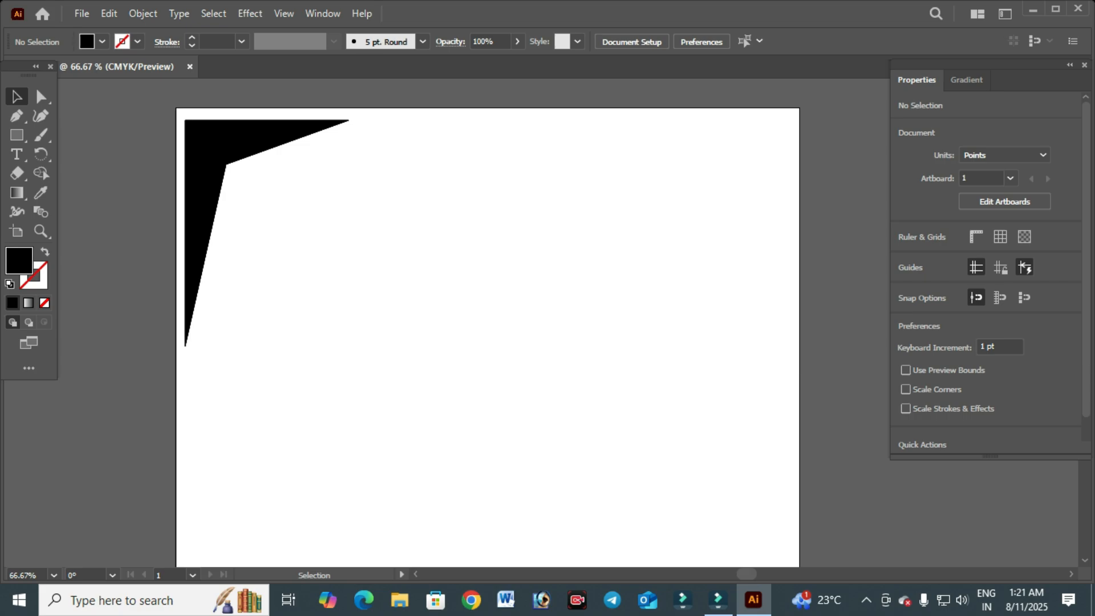
# - Flip the selected corner shape horizontally twice, shifting it off the artboard's left side
pyautogui.click(206, 149)
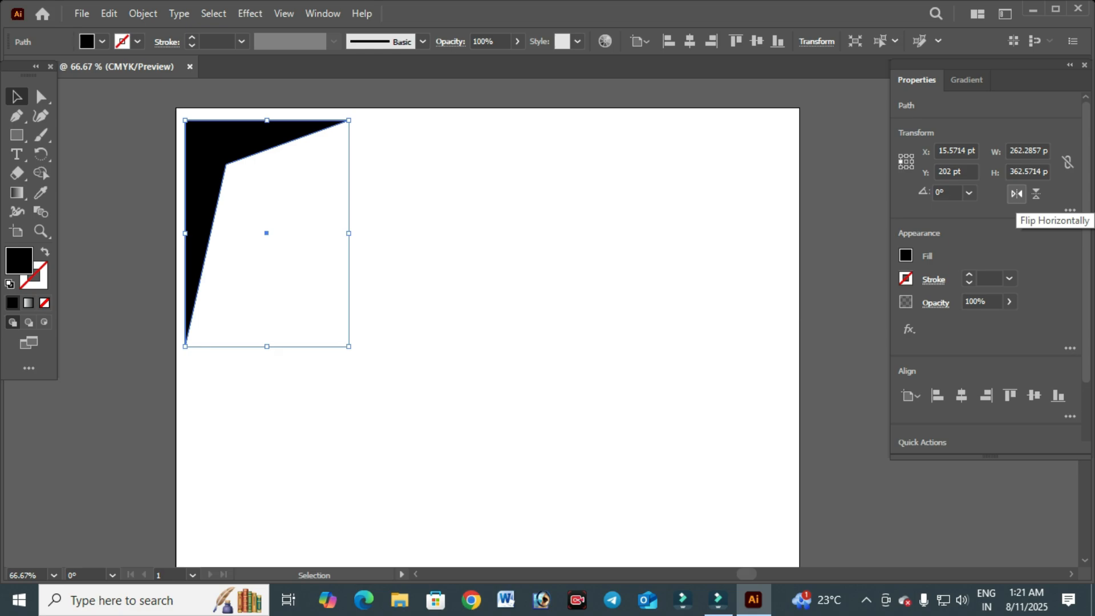
pyautogui.click(1017, 194)
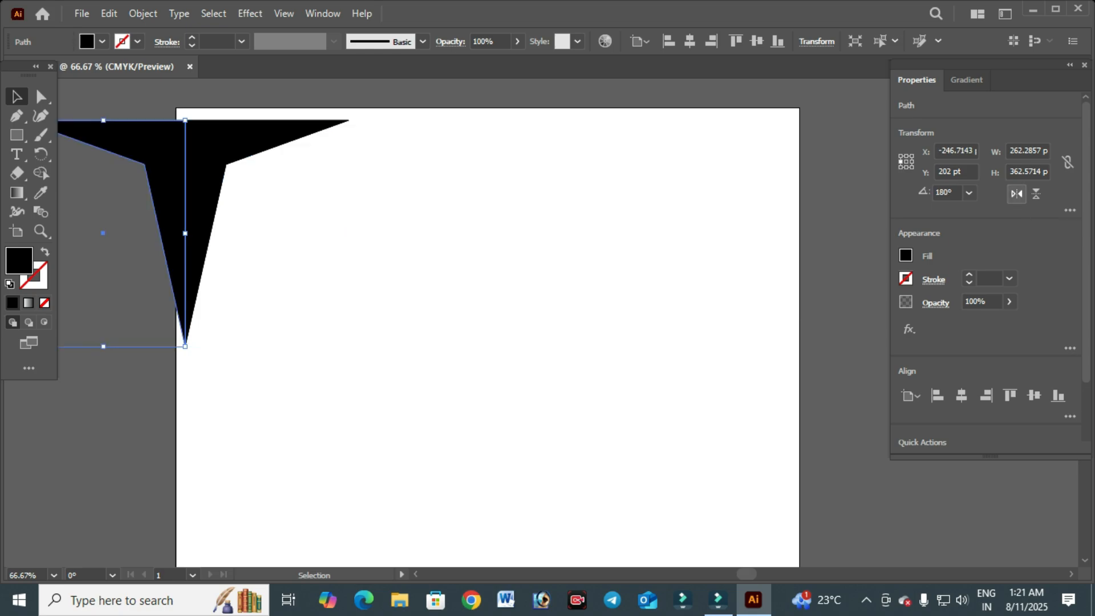
pyautogui.click(1016, 194)
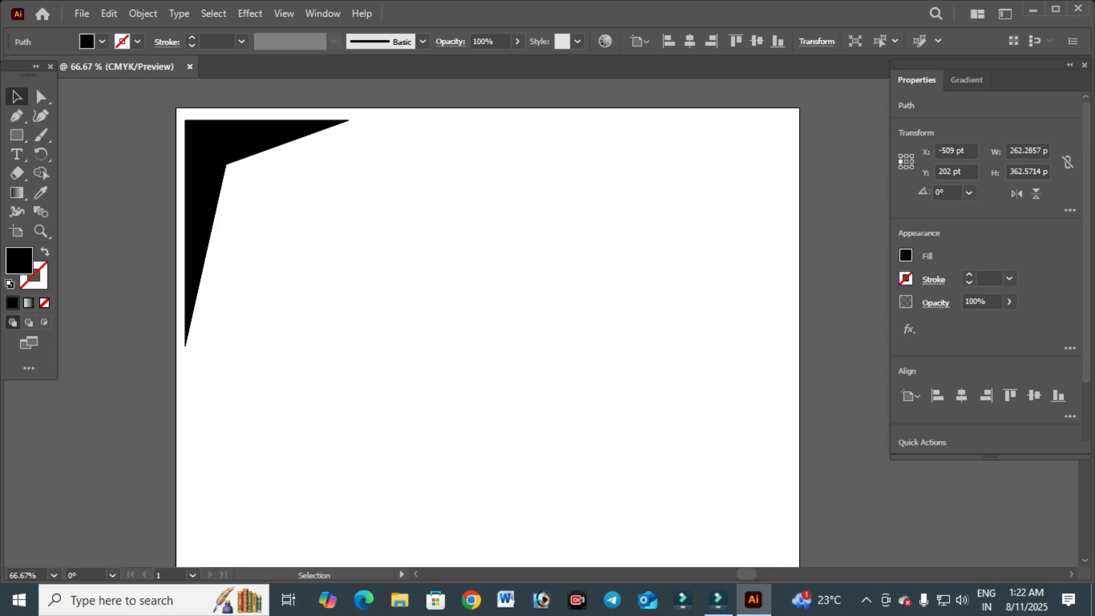
# - Select the corner shape remaining on the artboard and flip it horizontally
pyautogui.click(209, 147)
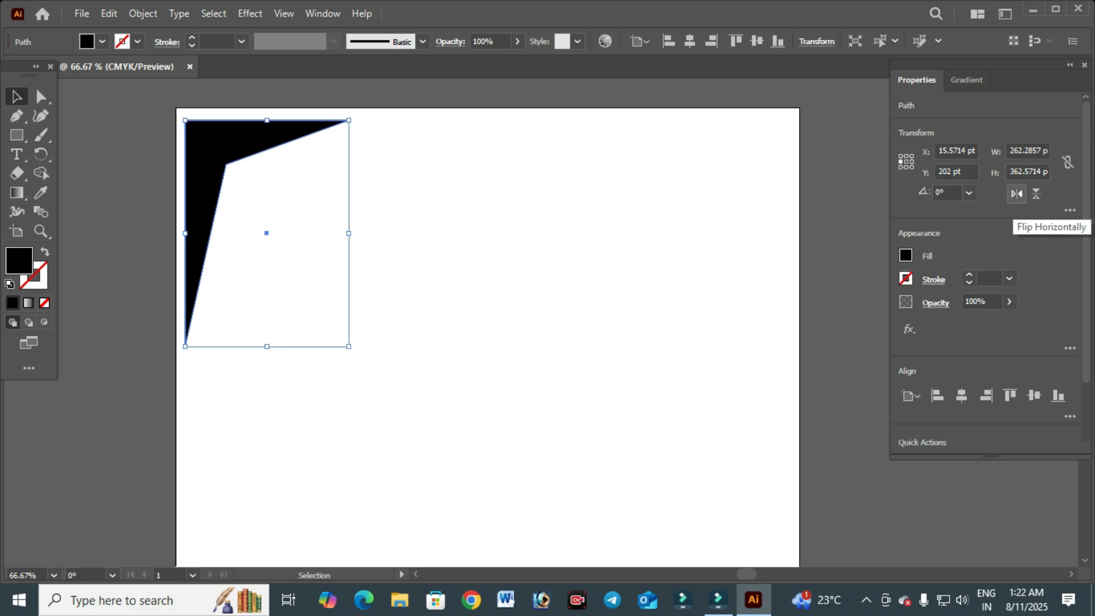
pyautogui.click(1016, 194)
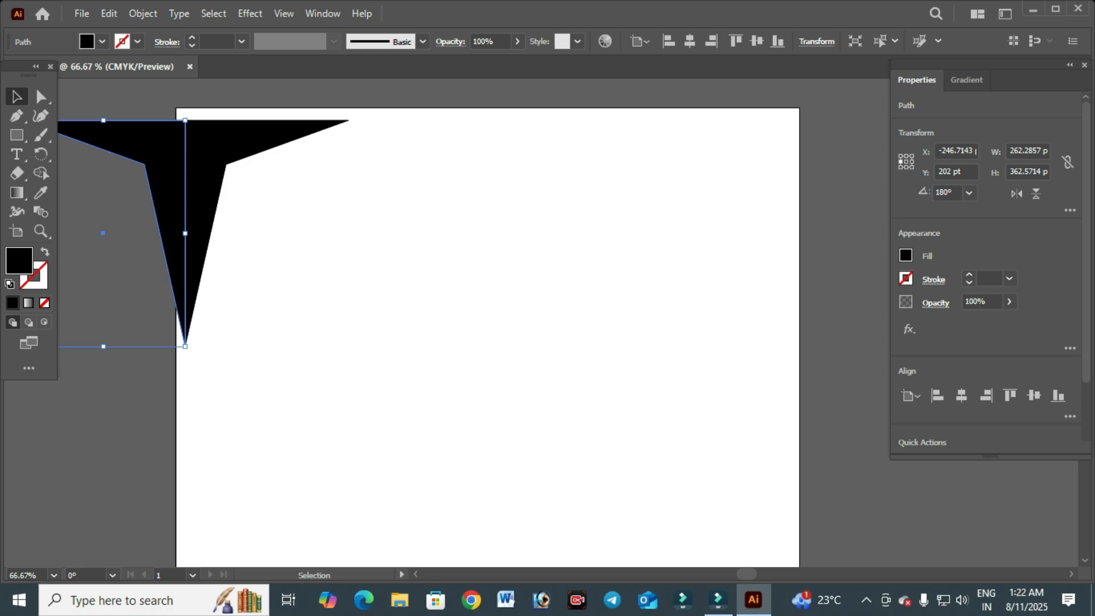
pyautogui.click(1036, 194)
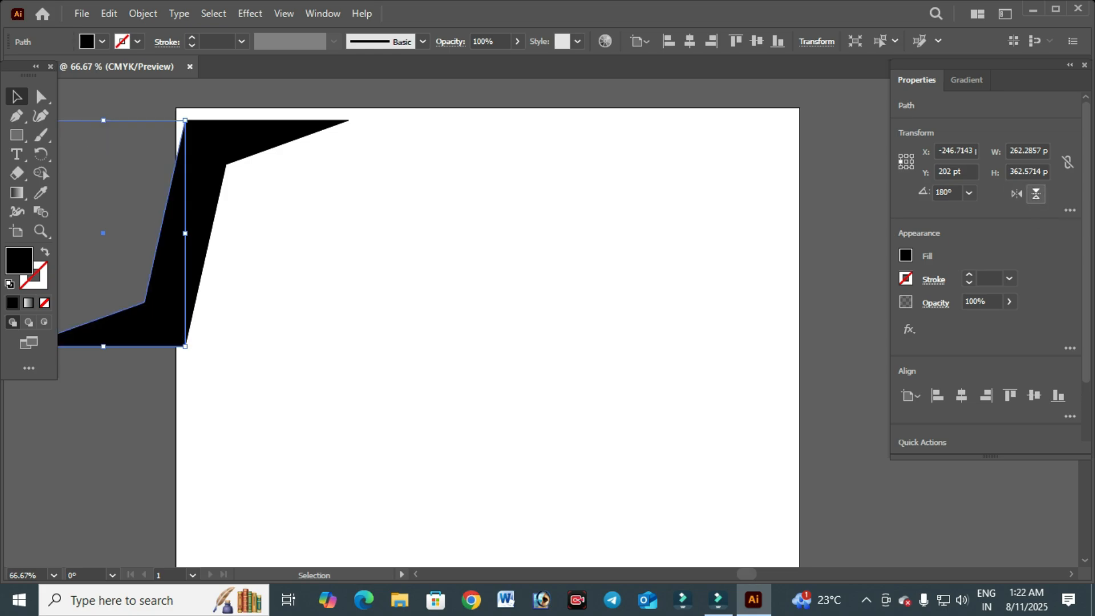
pyautogui.click(1036, 194)
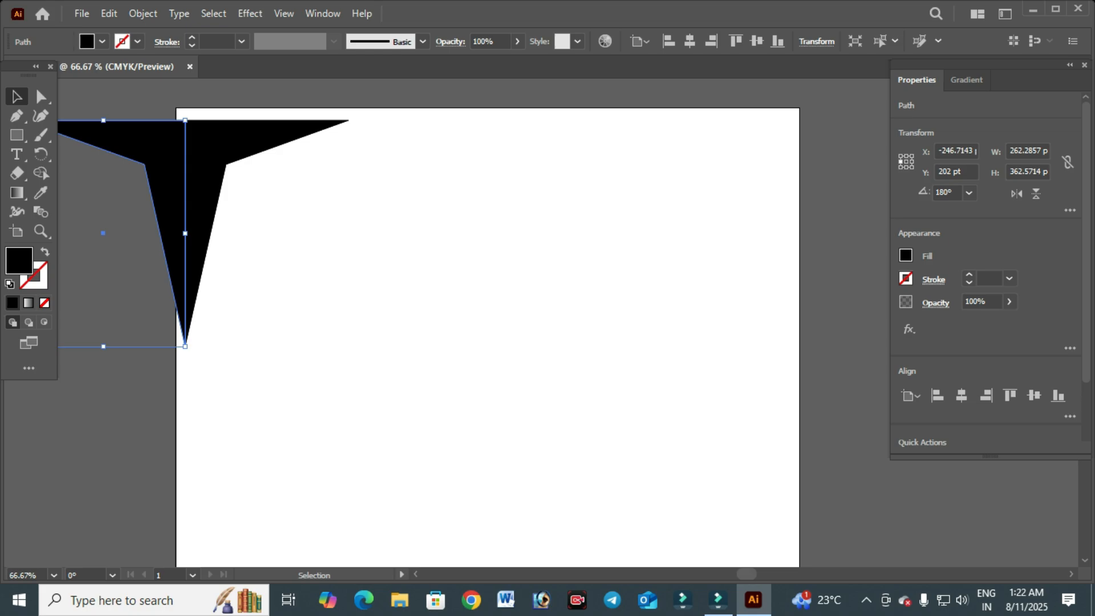
pyautogui.moveTo(165, 147); pyautogui.dragTo(489, 146)
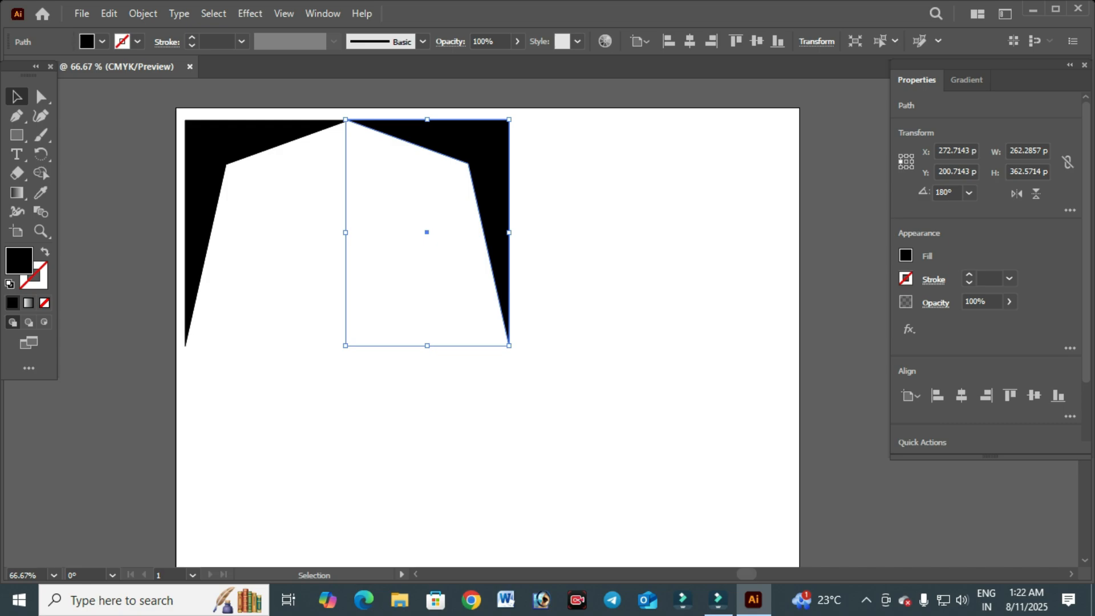
pyautogui.hotkey('ctrl', 'z')
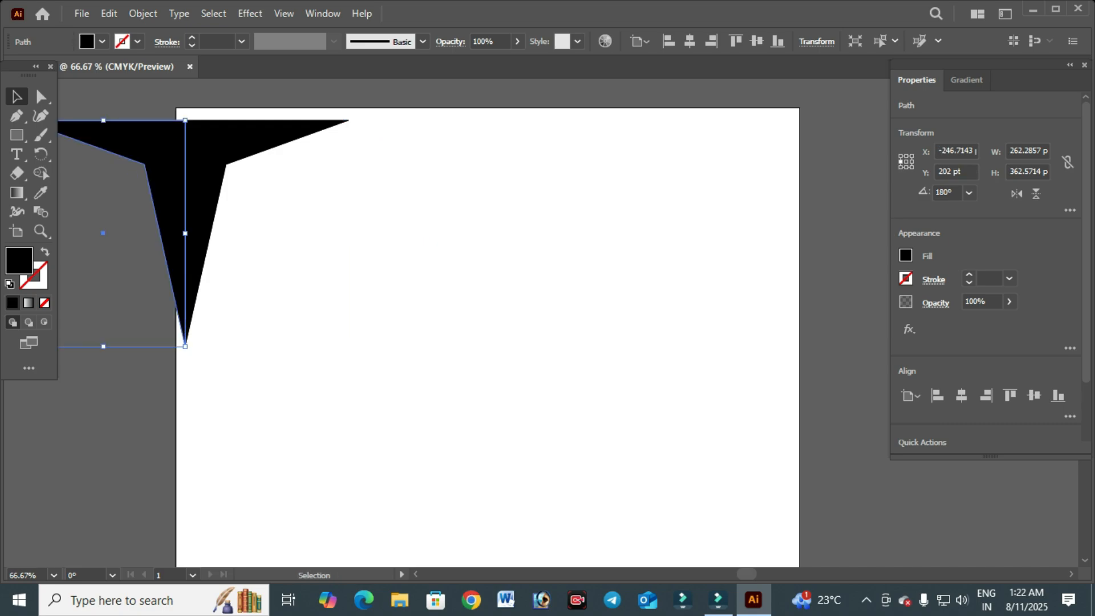
# - Align the flipped corner shape to the artboard's right edge
pyautogui.scroll(-3, 987, 342)
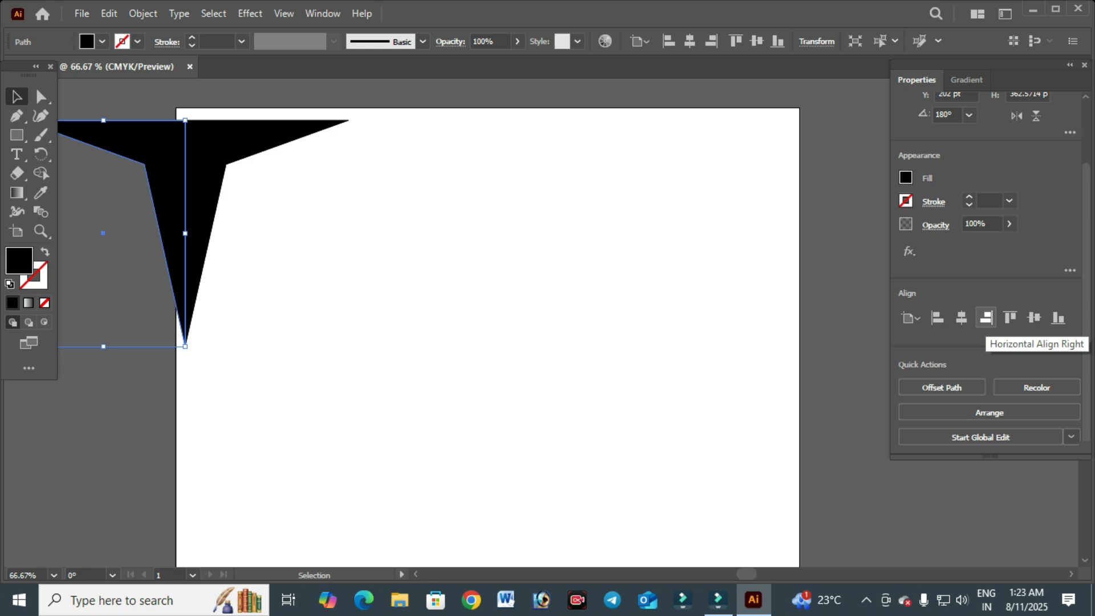
pyautogui.click(985, 318)
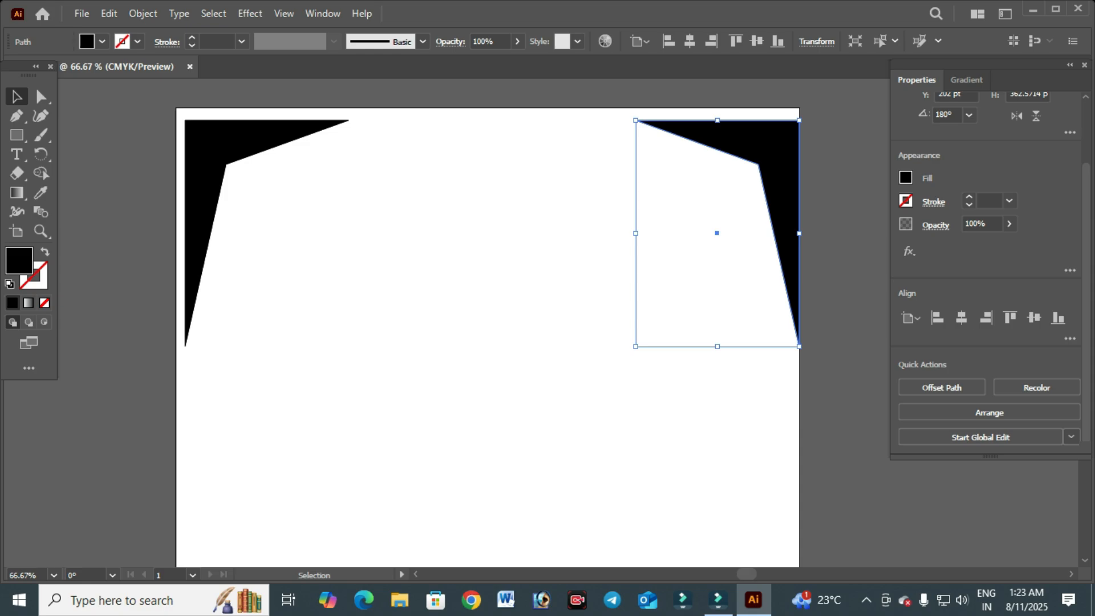
# - Nudge the right corner shape about 12 pt left to inset it from the artboard edge
pyautogui.click(582, 296)
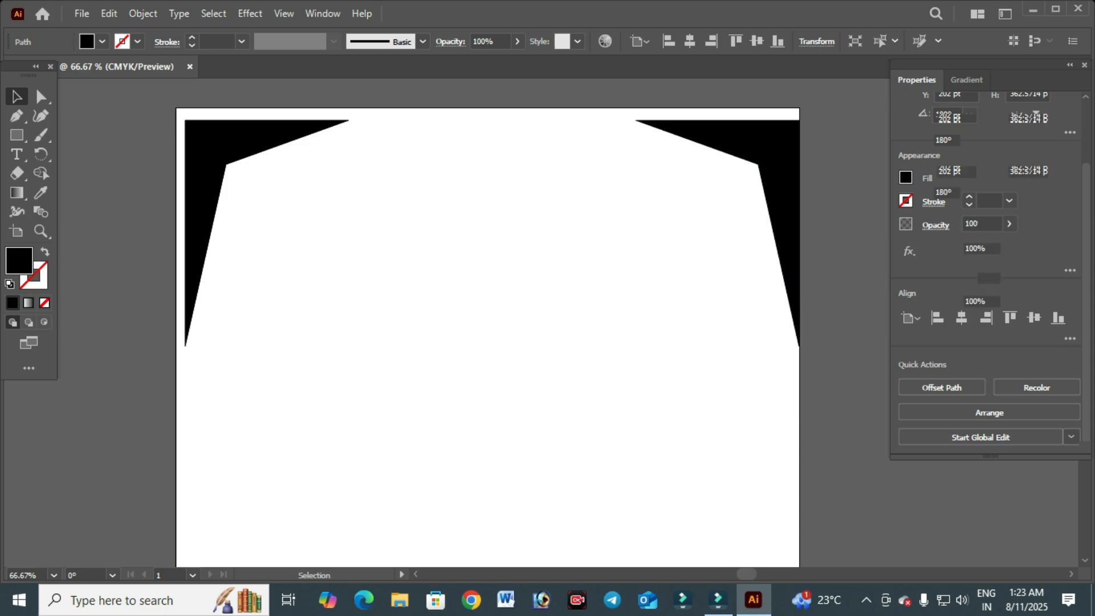
pyautogui.click(776, 149)
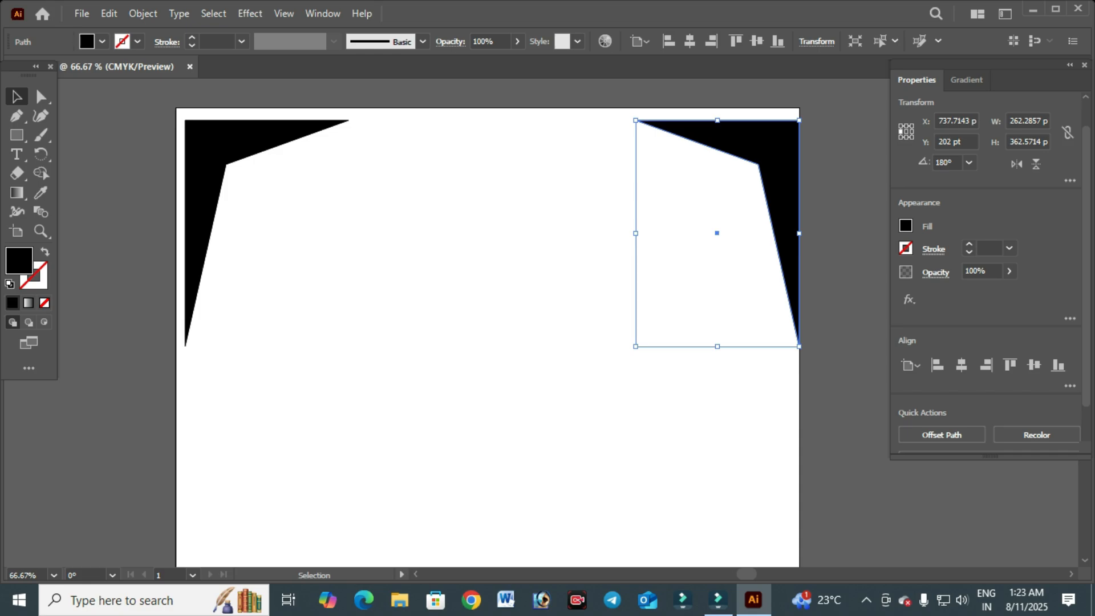
pyautogui.press('Left')
pyautogui.press('Left')
pyautogui.press('Left')
pyautogui.press('Left')
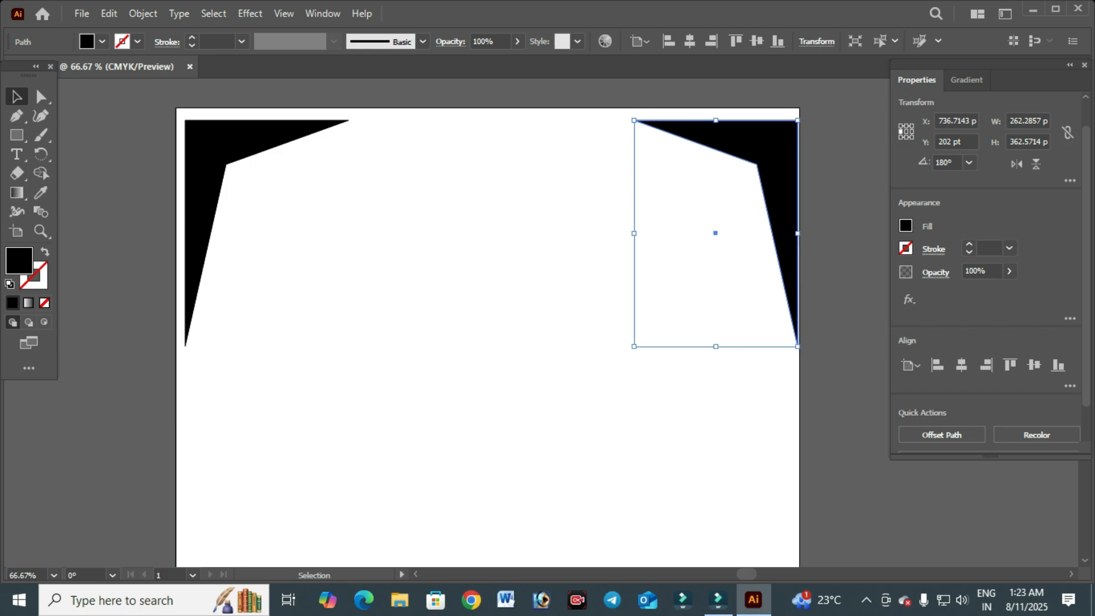
pyautogui.press('Left')
pyautogui.press('Left')
pyautogui.press('Left')
pyautogui.press('Left')
pyautogui.press('Left')
pyautogui.press('Left')
pyautogui.press('Left')
pyautogui.press('Left')
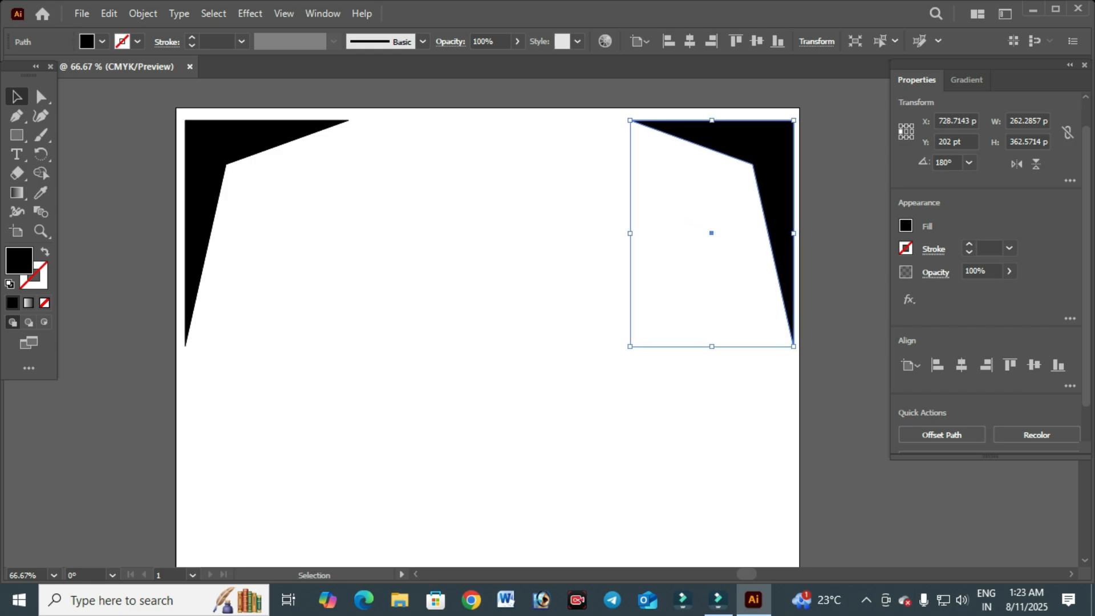
pyautogui.press('Left')
pyautogui.press('Left')
pyautogui.press('Left')
pyautogui.press('Left')
pyautogui.press('Left')
pyautogui.press('Left')
pyautogui.press('Left')
pyautogui.press('Left')
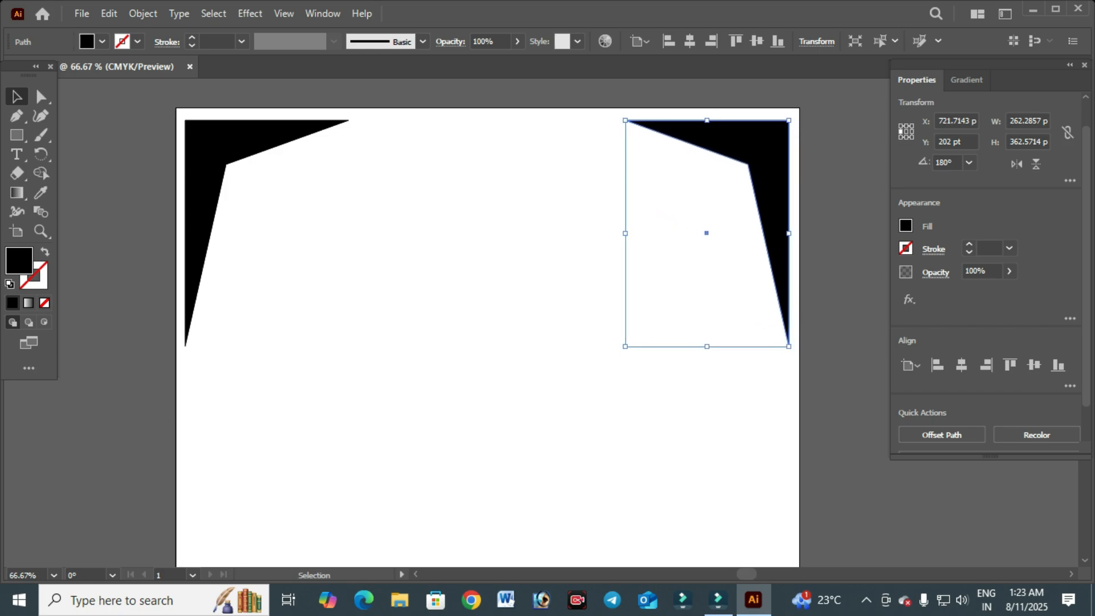
pyautogui.press('Right')
pyautogui.press('Right')
pyautogui.press('Right')
pyautogui.press('Right')
pyautogui.press('Right')
pyautogui.press('Right')
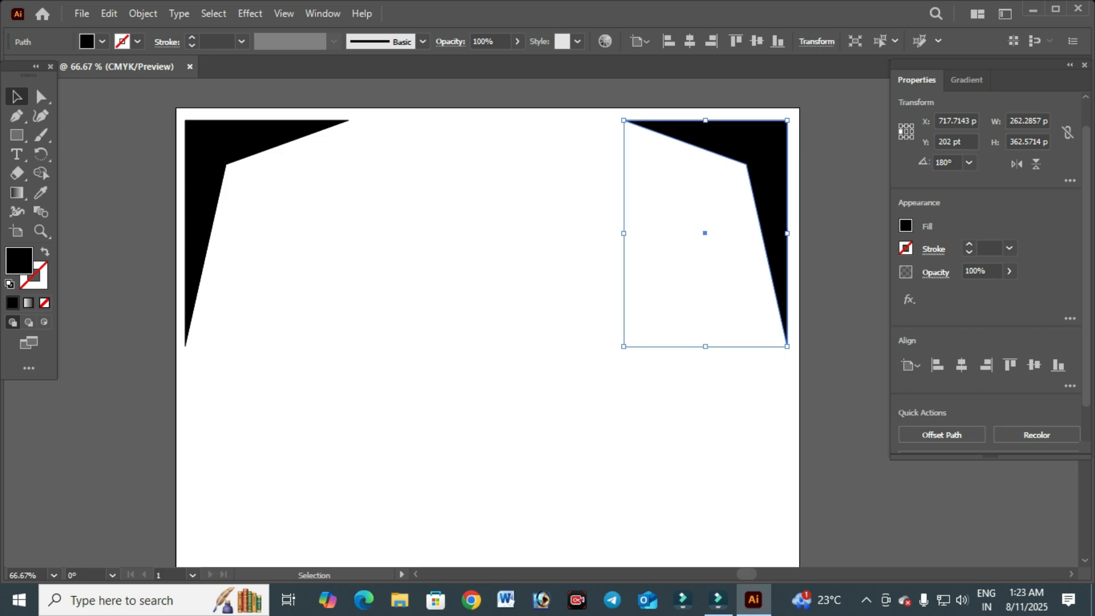
pyautogui.press('Right')
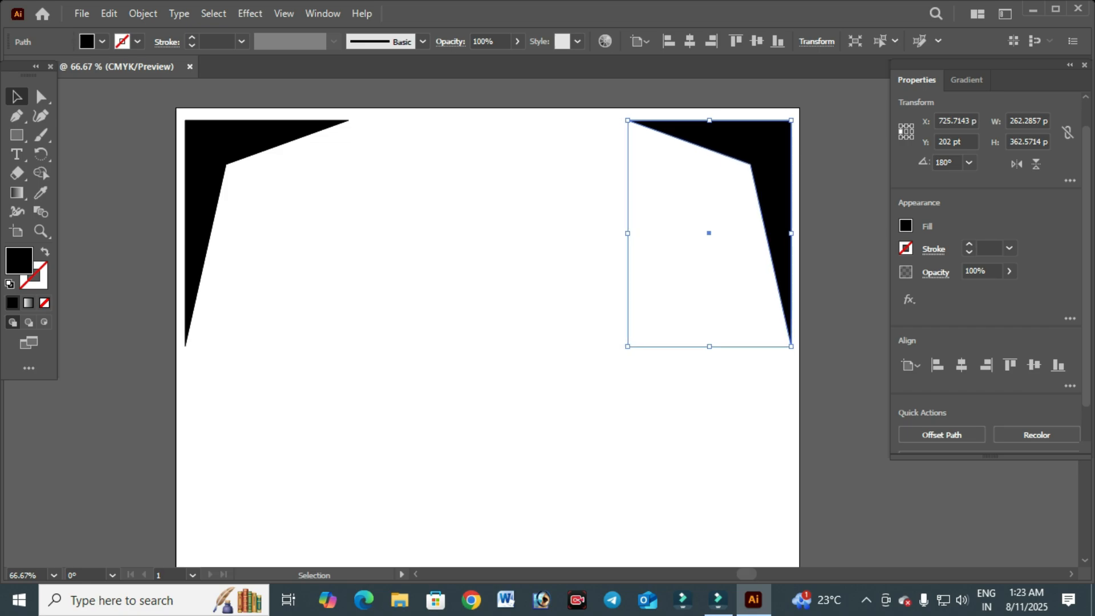
# - Select both top corner shapes and copy them
pyautogui.hotkey('ctrl', 'shift', 'a')
pyautogui.scroll(-3, 632, 269)
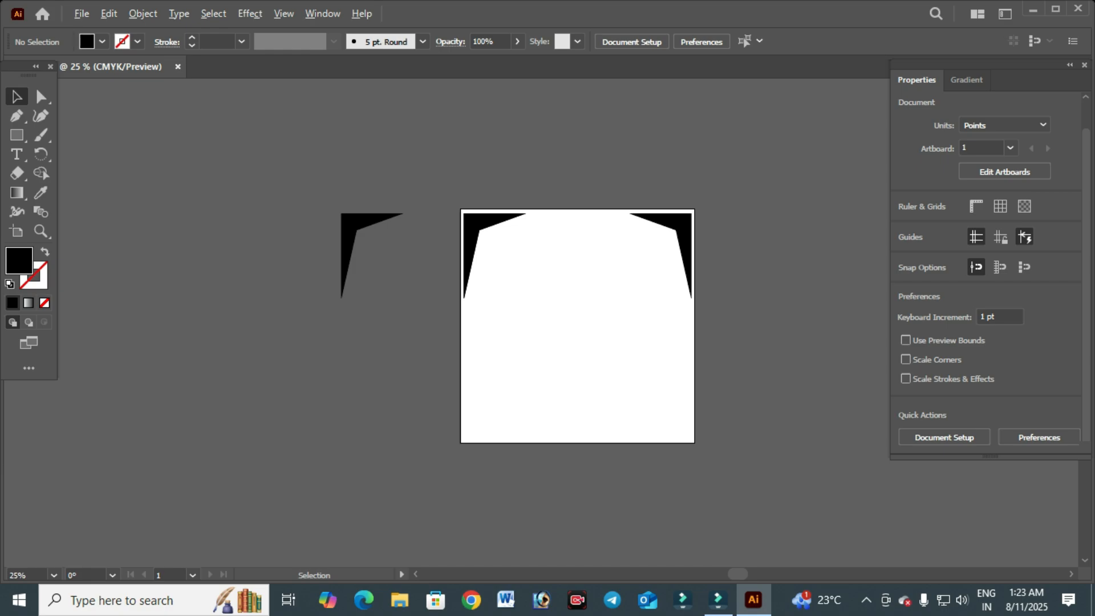
pyautogui.scroll(1, 627, 301)
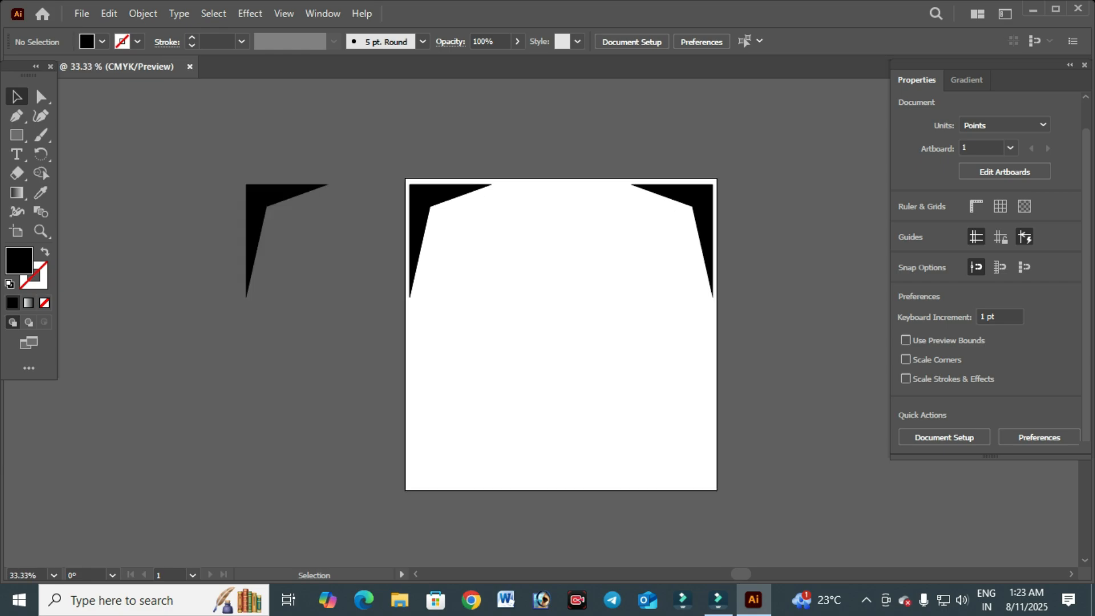
pyautogui.scroll(1, 705, 222)
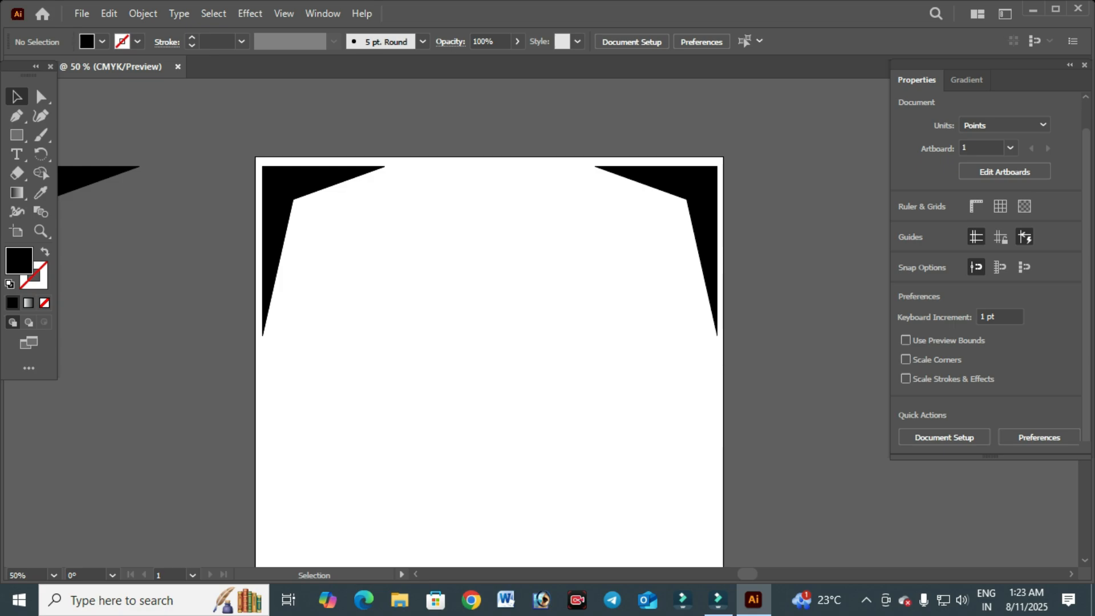
pyautogui.click(702, 197)
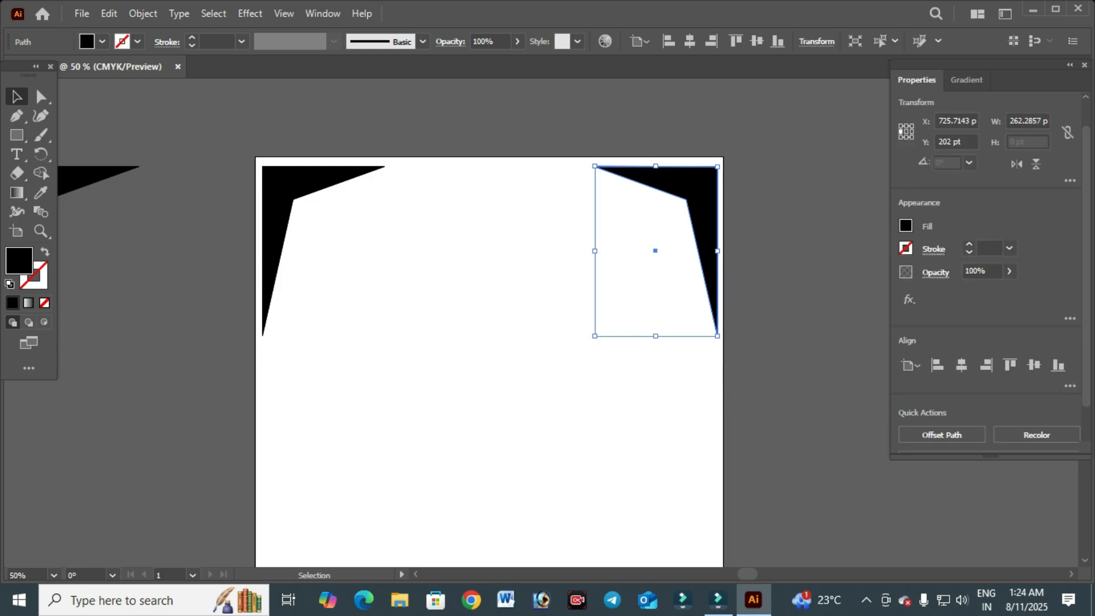
pyautogui.keyDown('shift'); pyautogui.click(278, 194); pyautogui.keyUp('shift')
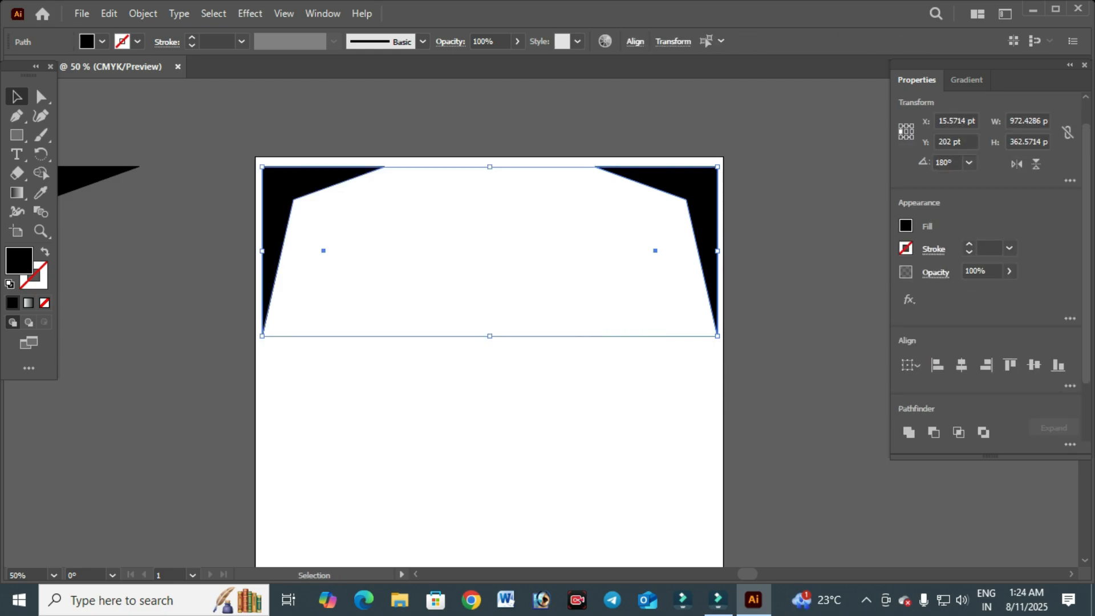
pyautogui.hotkey('ctrl', 'c')
pyautogui.hotkey('ctrl', 'shift', 'a')
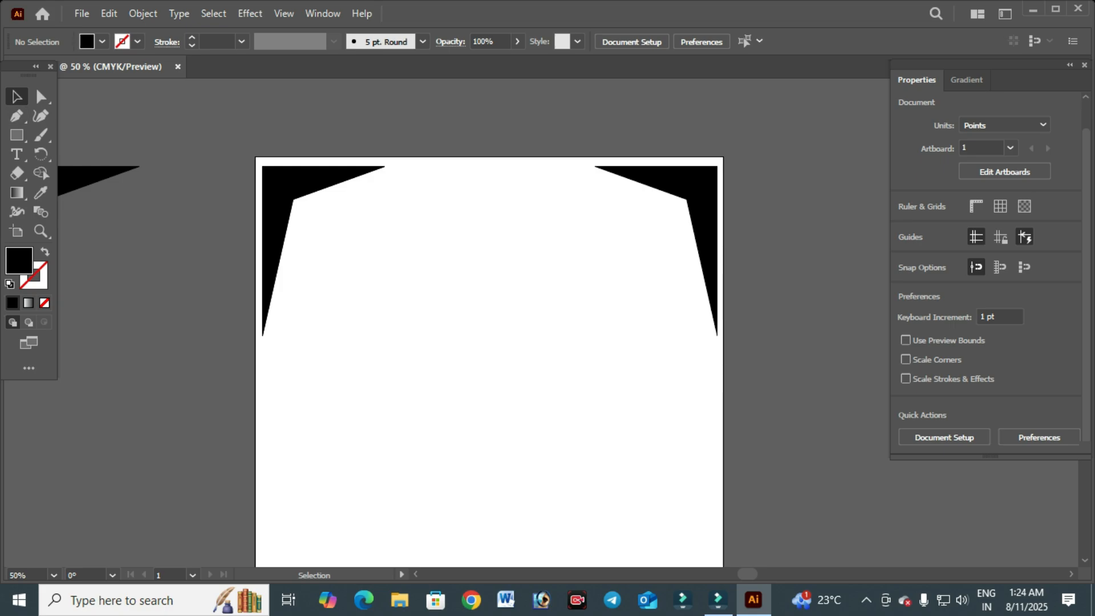
# - Group the two top corner shapes together
pyautogui.moveTo(288, 215); pyautogui.dragTo(791, 399)
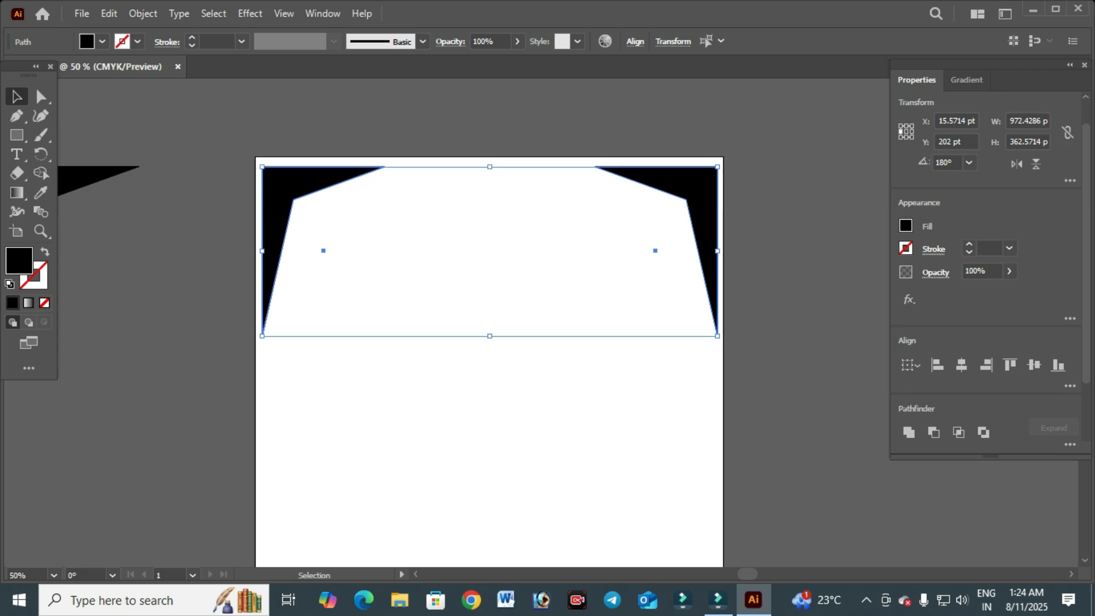
pyautogui.hotkey('ctrl', 'g')
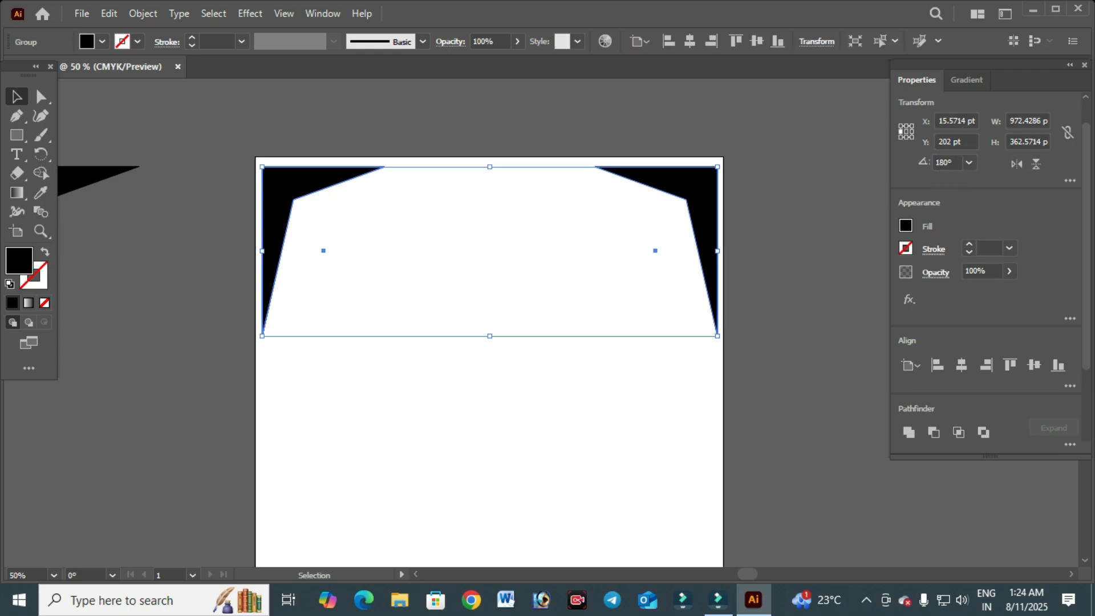
pyautogui.scroll(-1, 571, 369)
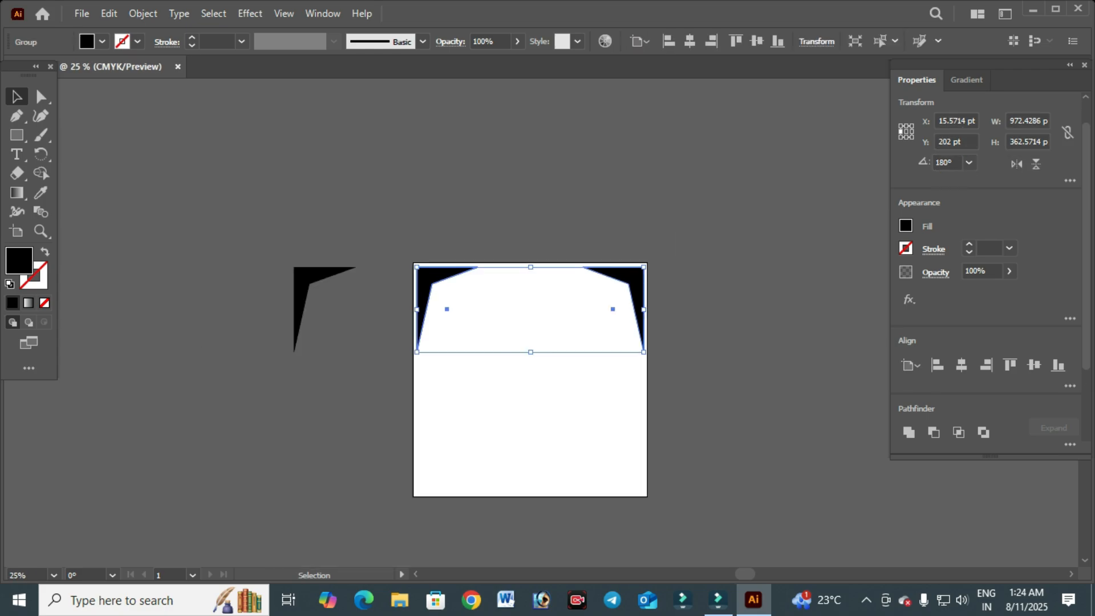
pyautogui.hotkey('ctrl', 'g')
# - Flip the grouped corner pair vertically and align it to the artboard's bottom edge
pyautogui.click(1036, 164)
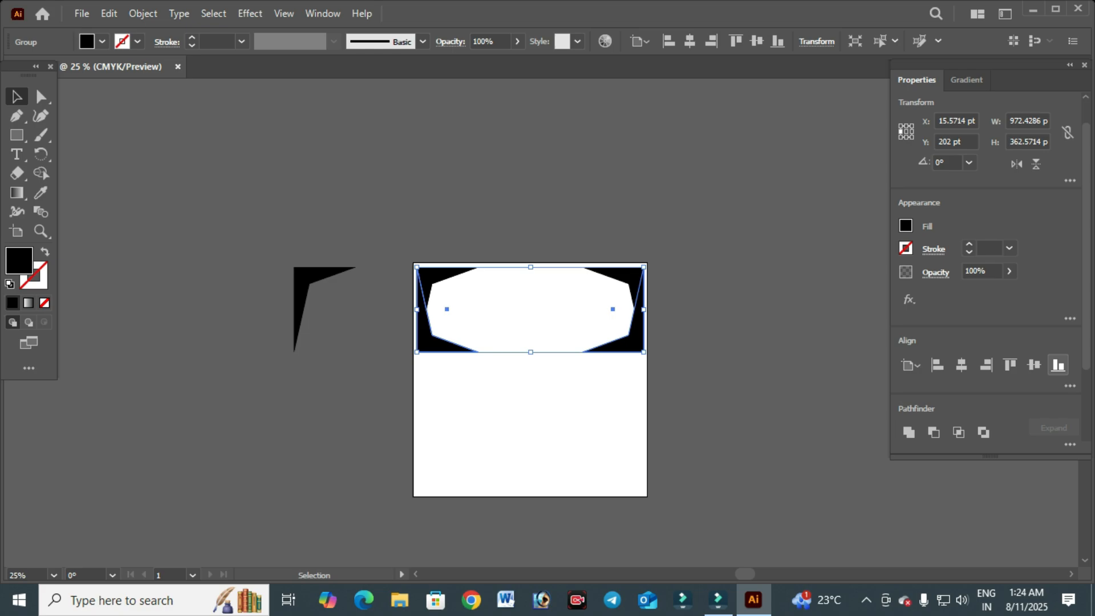
pyautogui.click(1059, 366)
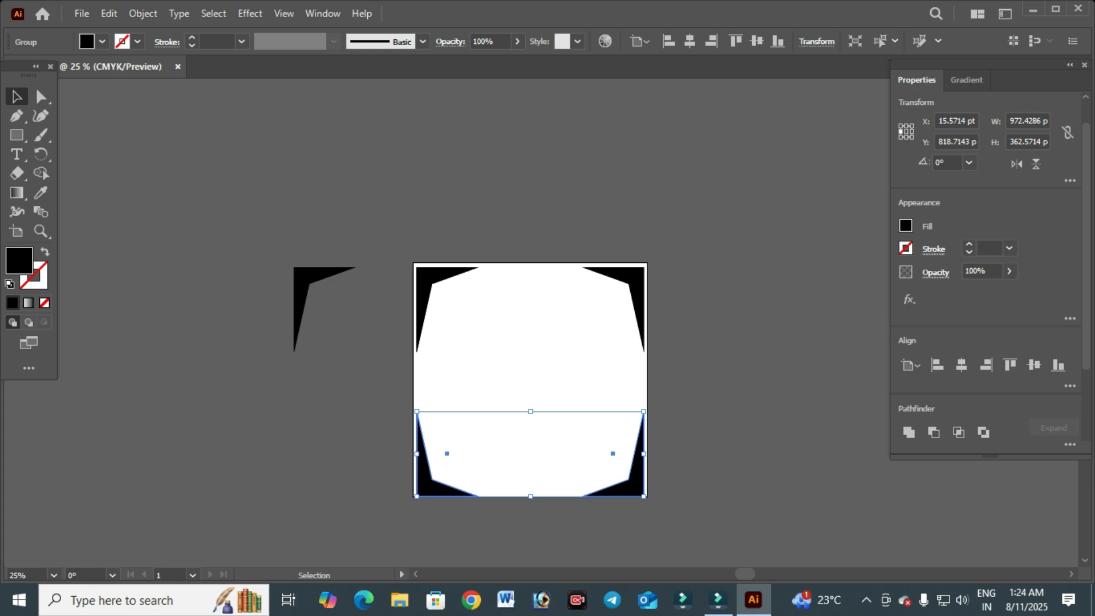
# - Nudge the bottom corner group up 3 pt
pyautogui.press('Up')
pyautogui.press('Up')
pyautogui.press('Up')
pyautogui.press('Up')
pyautogui.press('Up')
pyautogui.press('Up')
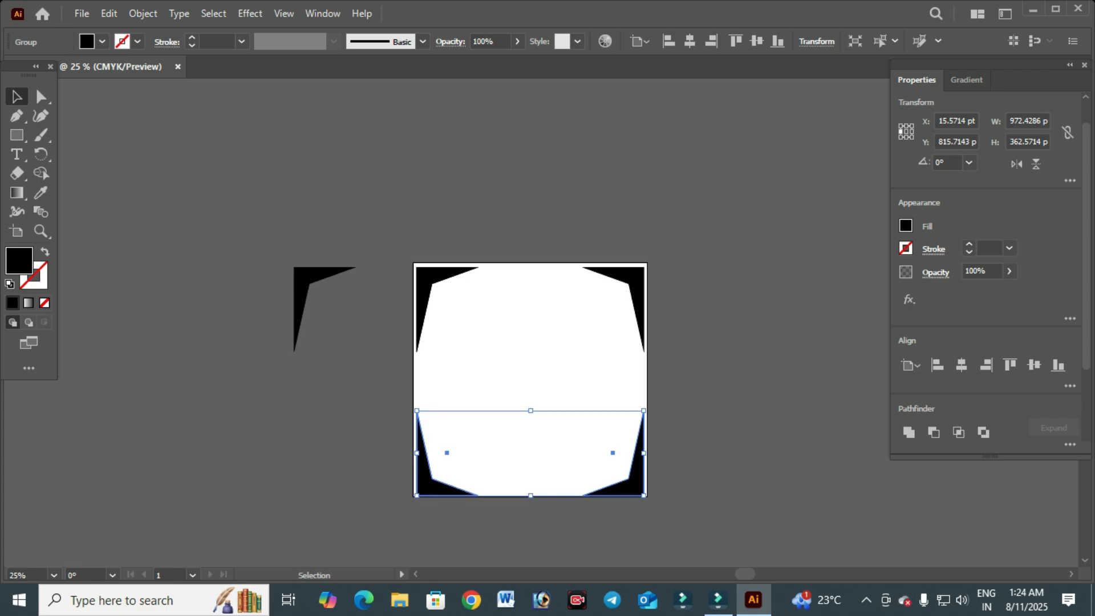
# - Nudge the bottom corner group further up into the artboard and deselect everything
pyautogui.press('Up')
pyautogui.press('Up')
pyautogui.press('Up')
pyautogui.press('Up')
pyautogui.press('Up')
pyautogui.press('Up')
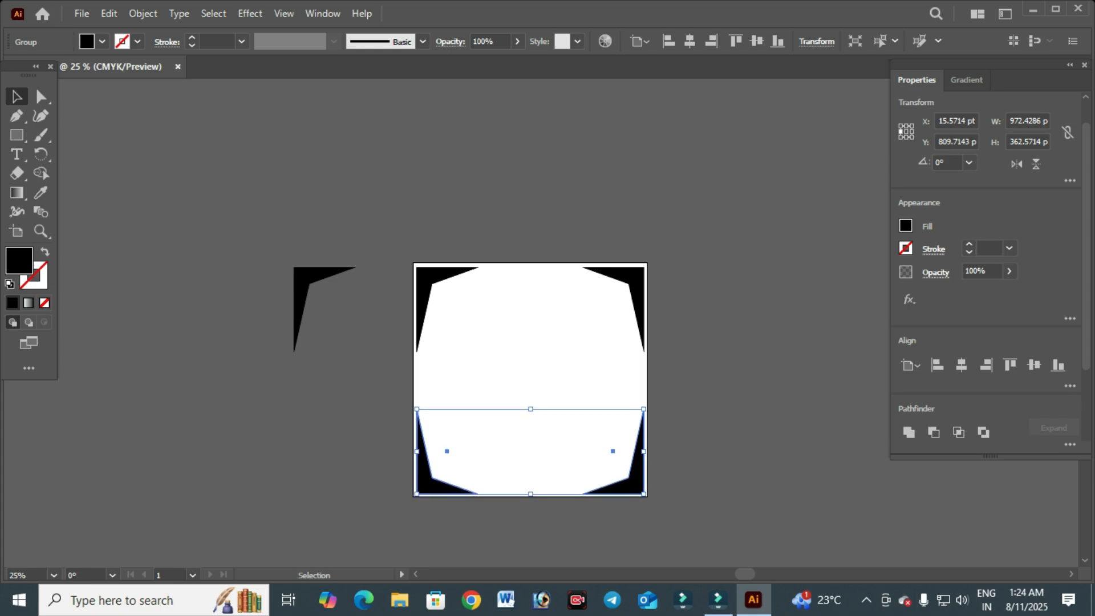
pyautogui.press('Up')
pyautogui.press('Up')
pyautogui.press('Up')
pyautogui.press('Up')
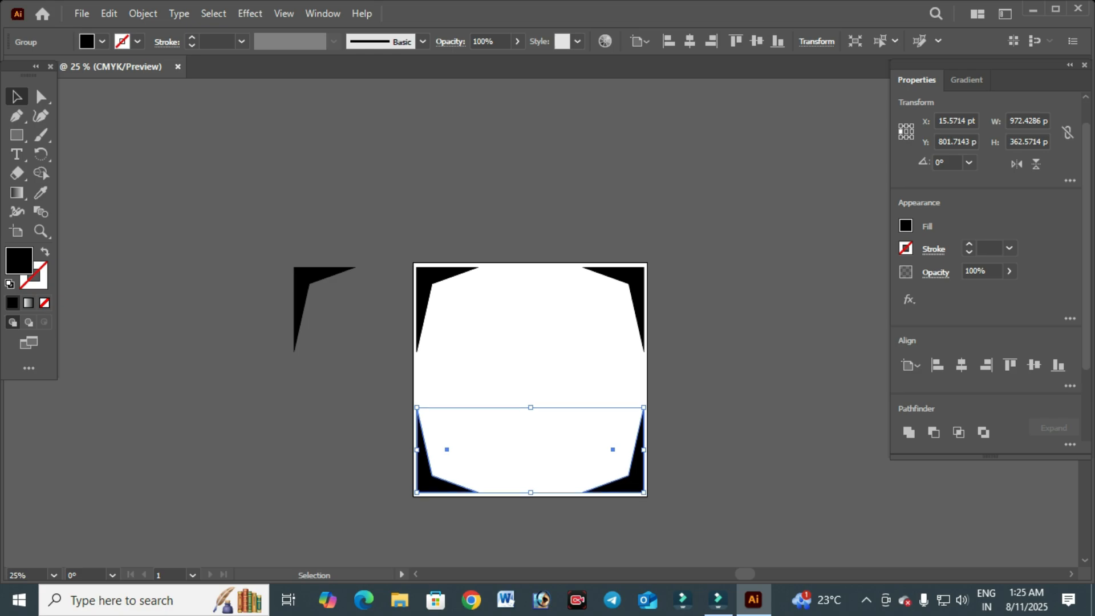
pyautogui.hotkey('ctrl', 'shift', 'a')
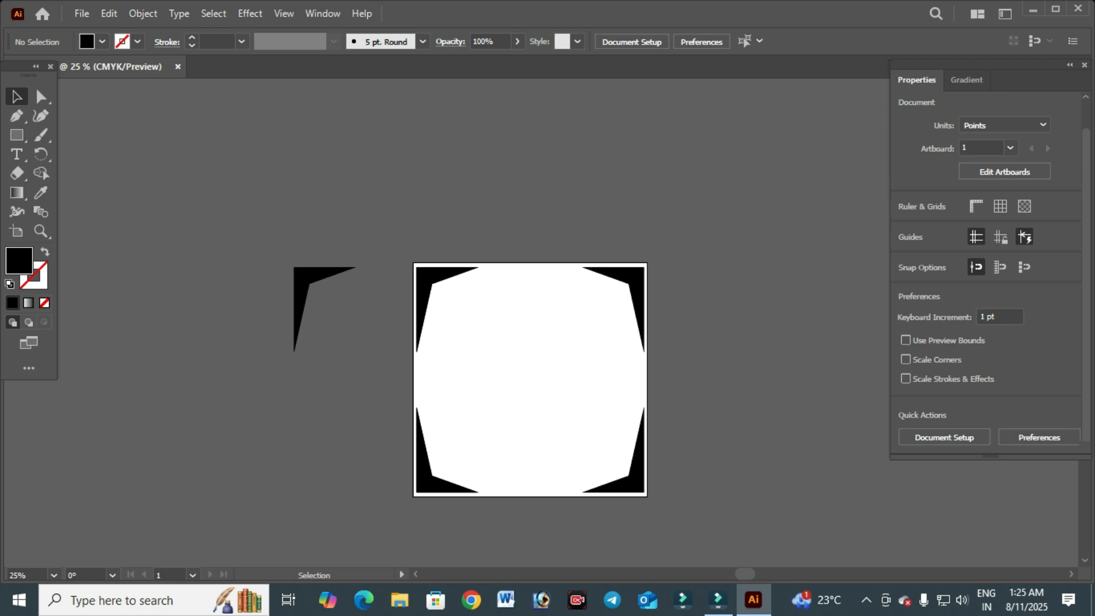
# - Ungroup both the top corner group and the bottom corner group
pyautogui.hotkey('ctrl', '=')
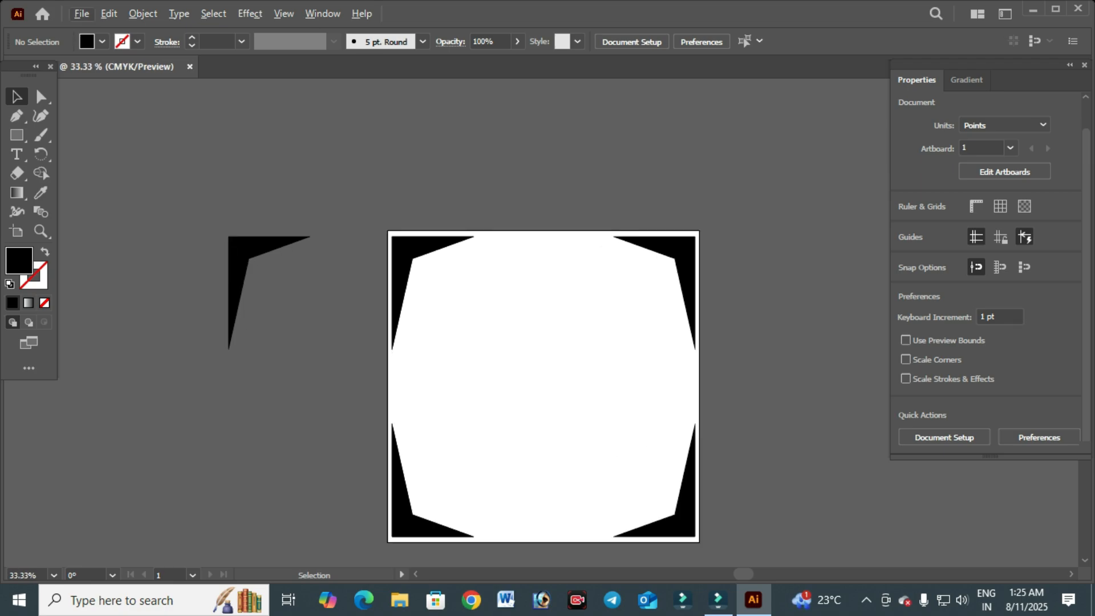
pyautogui.hotkey('ctrl', '=')
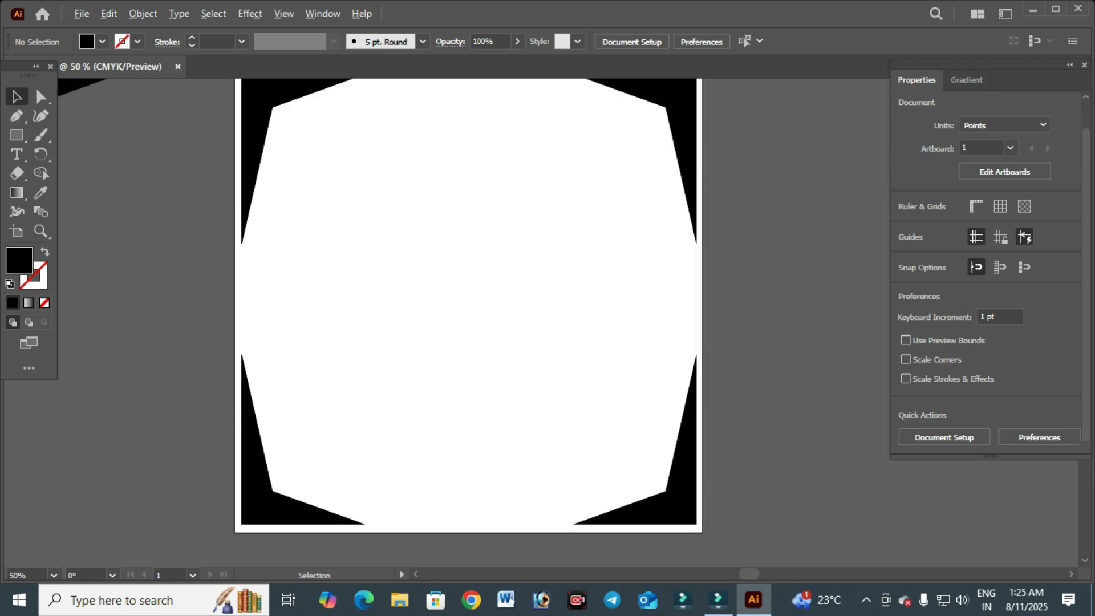
pyautogui.hotkey('ctrl', '-')
pyautogui.press('space')
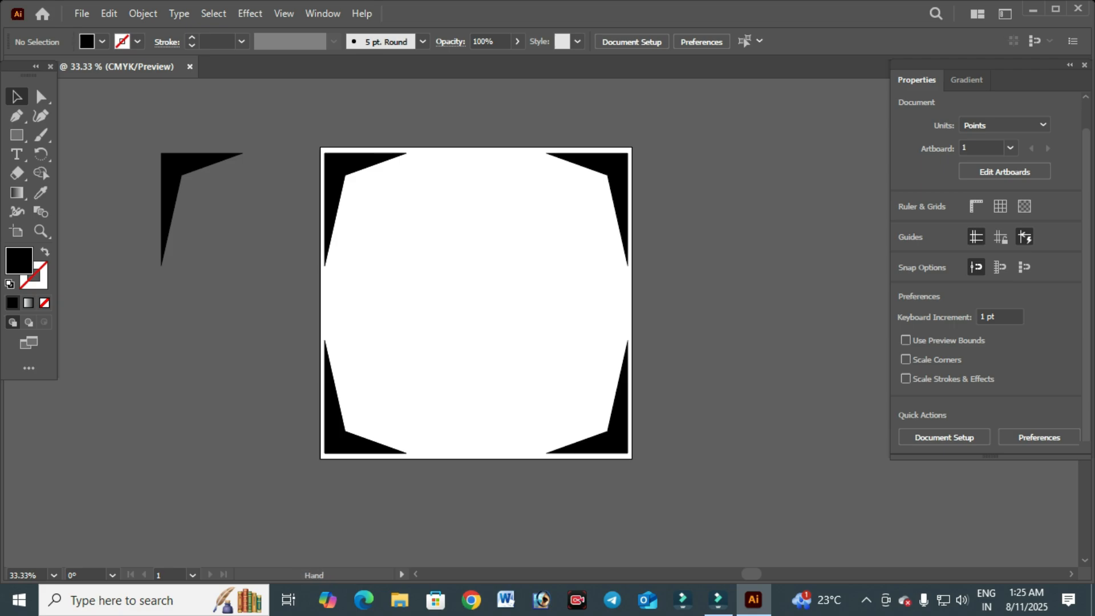
pyautogui.moveTo(490, 308); pyautogui.dragTo(496, 344)
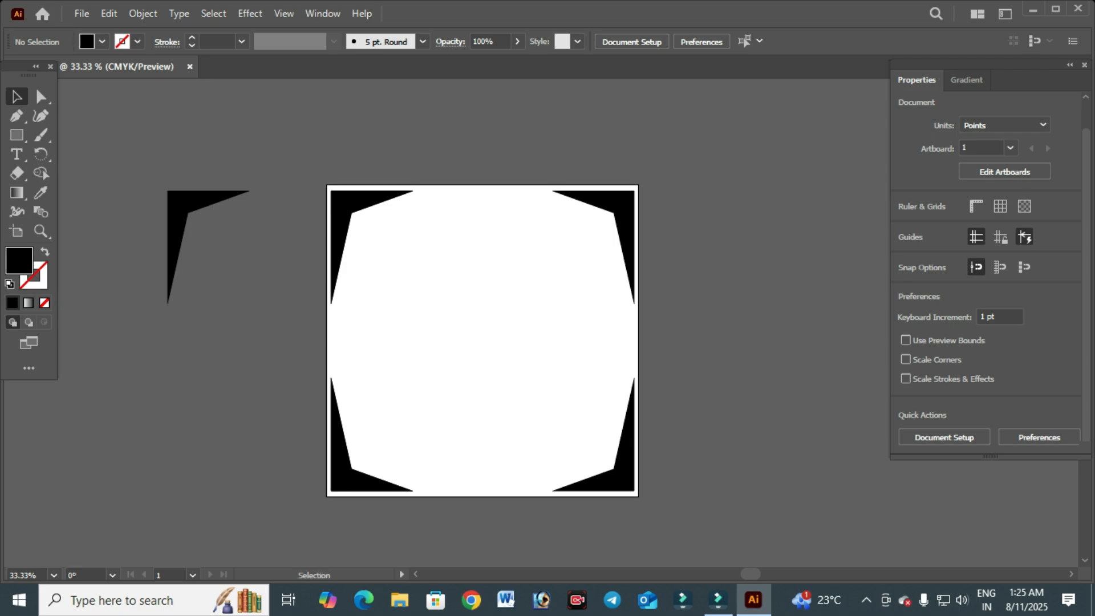
pyautogui.click(342, 206)
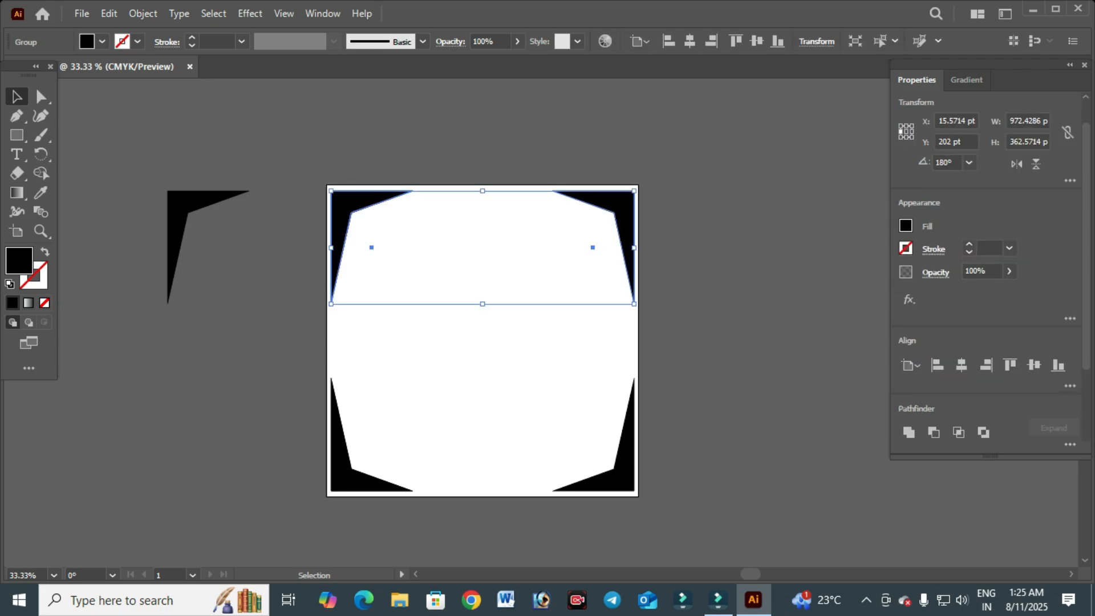
pyautogui.rightClick(565, 199)
pyautogui.click(613, 410)
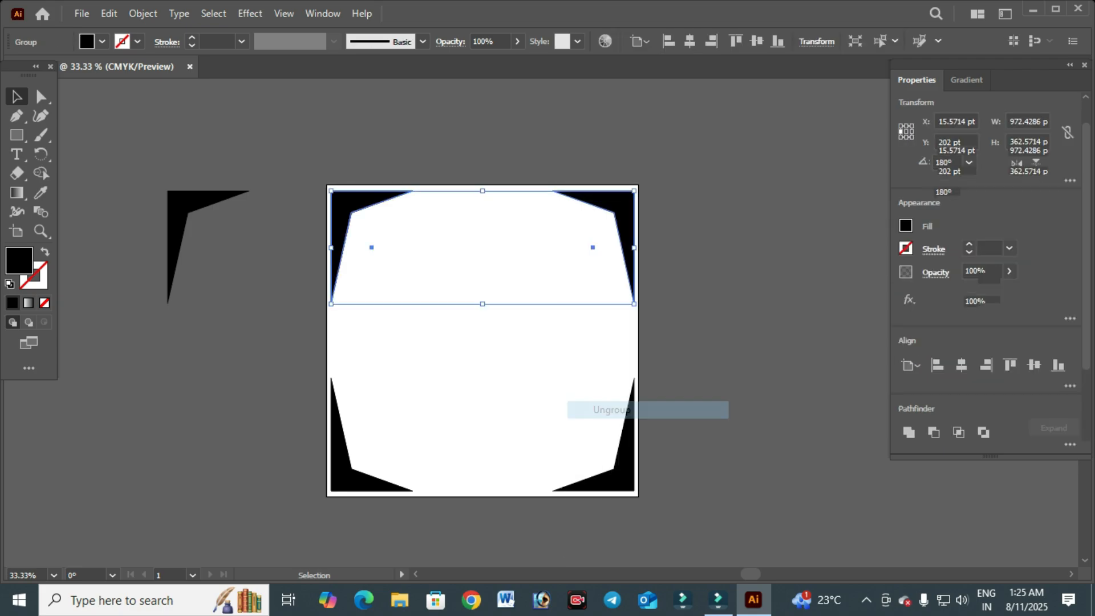
pyautogui.click(699, 403)
pyautogui.click(622, 472)
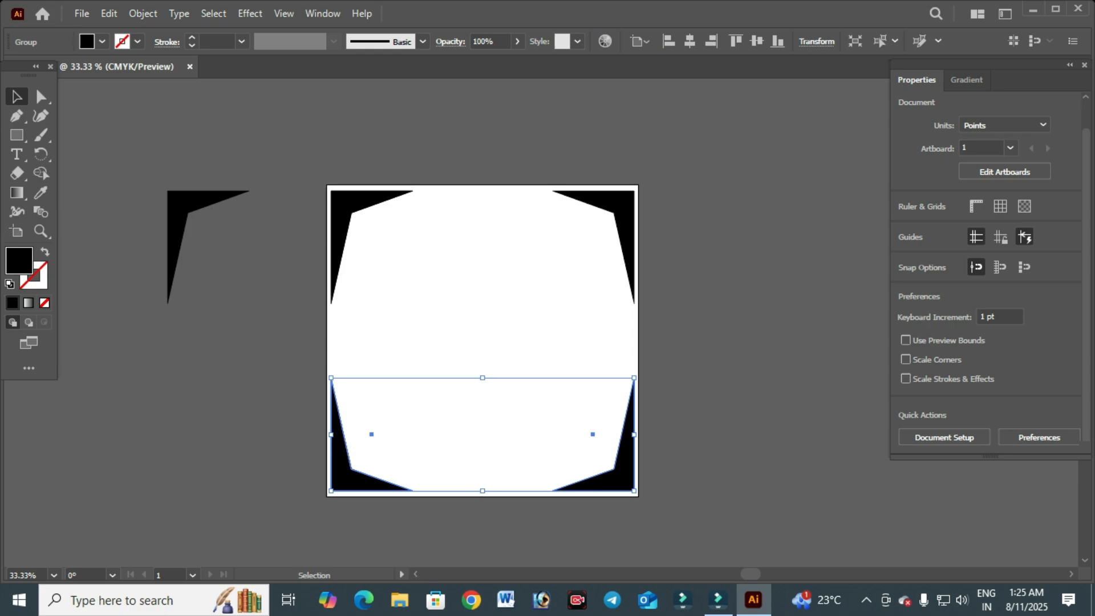
pyautogui.rightClick(631, 415)
pyautogui.click(678, 268)
pyautogui.click(713, 276)
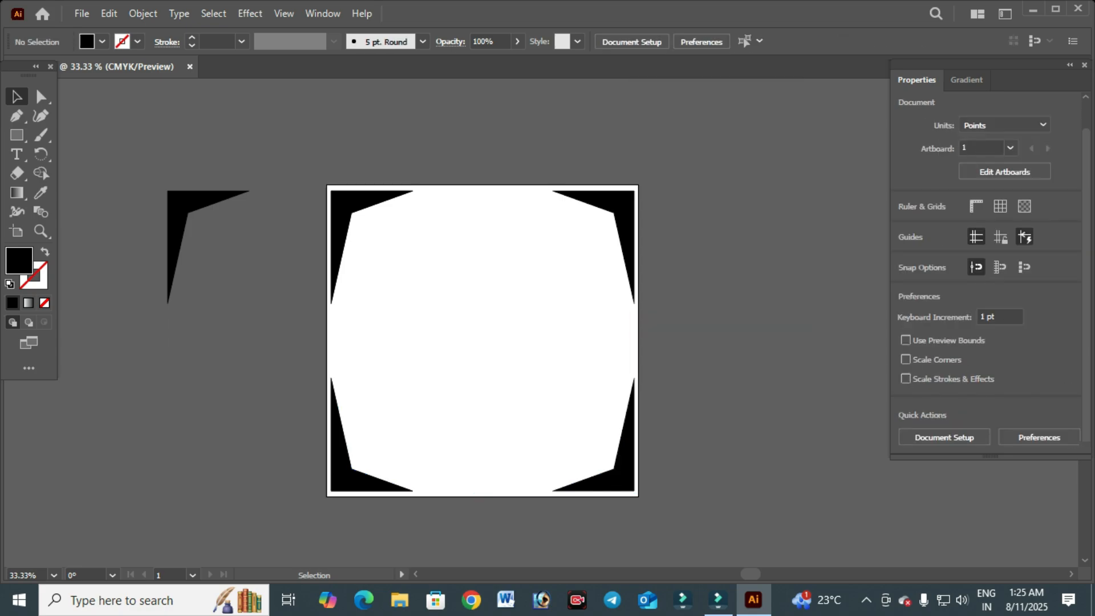
# - Fill the top-right corner shape with a red colour picked in the Color Picker
pyautogui.moveTo(302, 159); pyautogui.dragTo(657, 306)
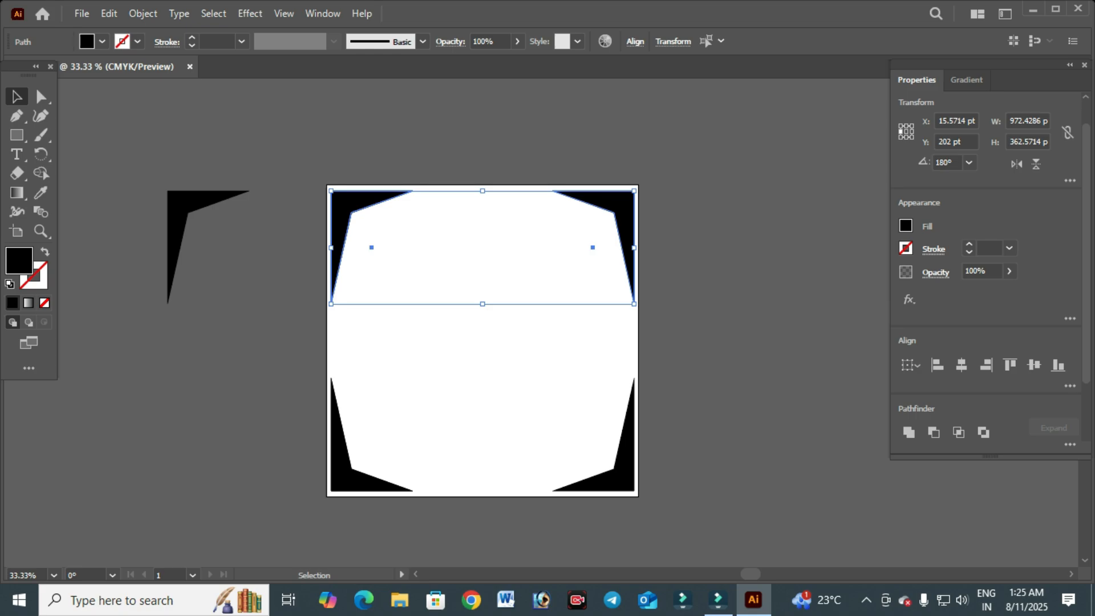
pyautogui.click(720, 327)
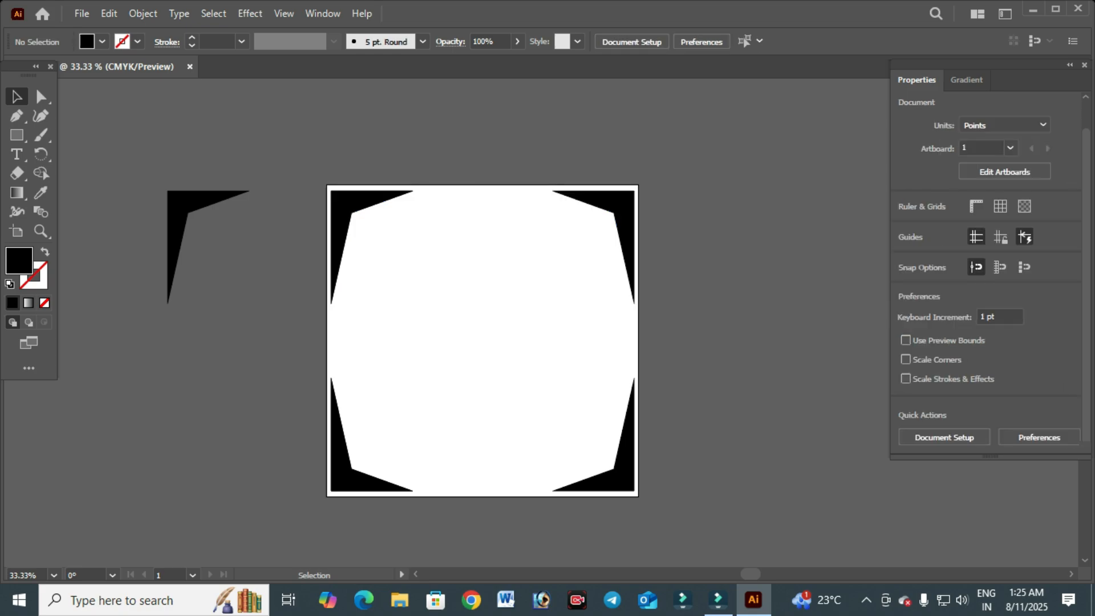
pyautogui.click(622, 206)
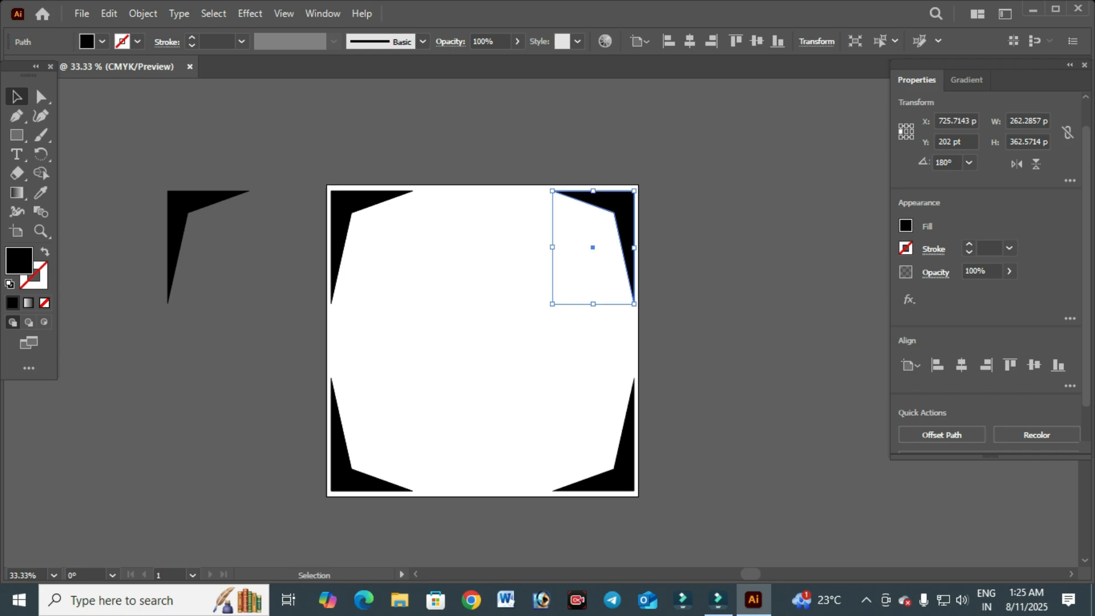
pyautogui.doubleClick(19, 260)
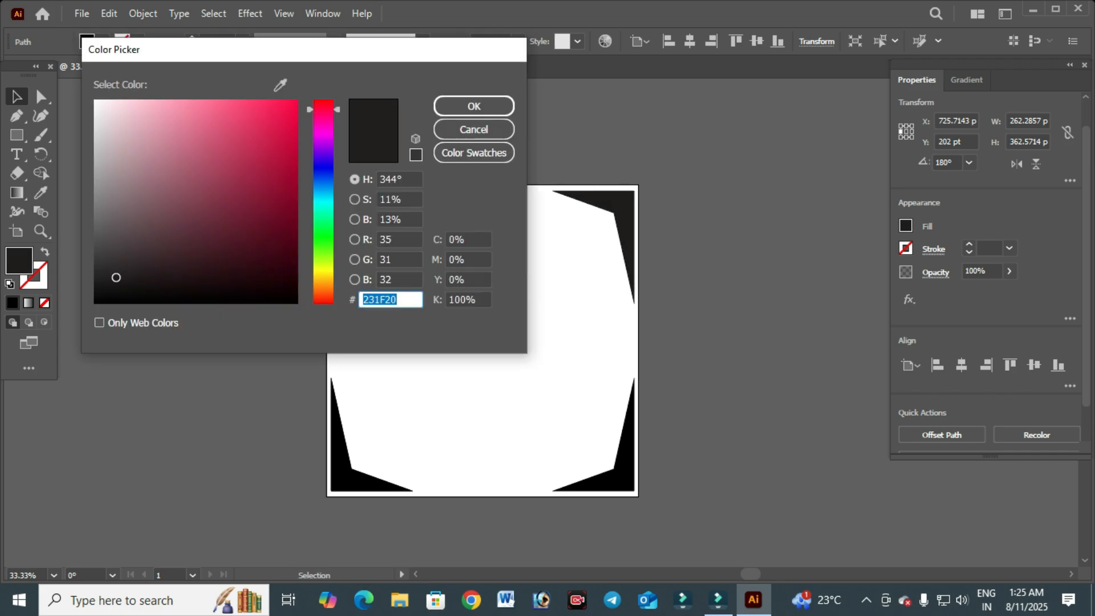
pyautogui.click(474, 130)
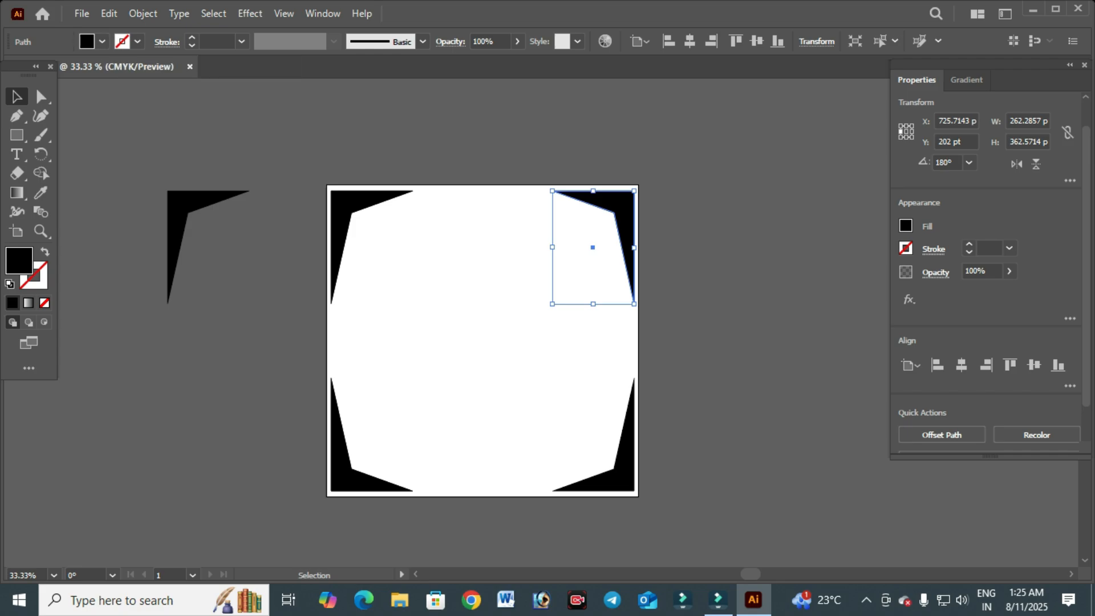
pyautogui.doubleClick(19, 261)
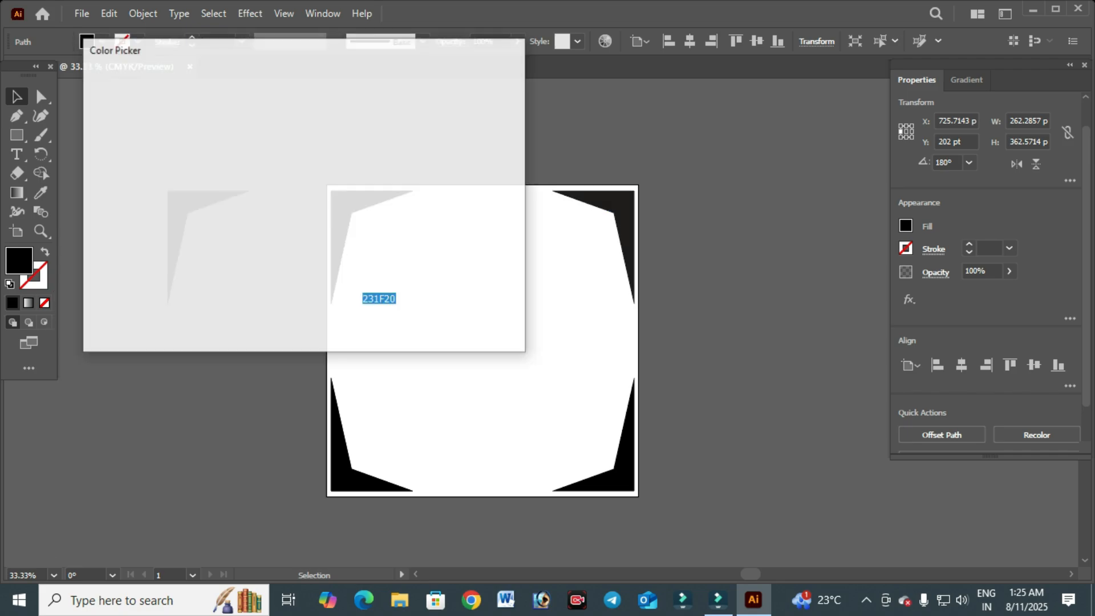
pyautogui.moveTo(171, 139)
pyautogui.mouseDown()
pyautogui.moveTo(157, 100)
pyautogui.moveTo(296, 101)
pyautogui.mouseUp()
pyautogui.click(474, 106)
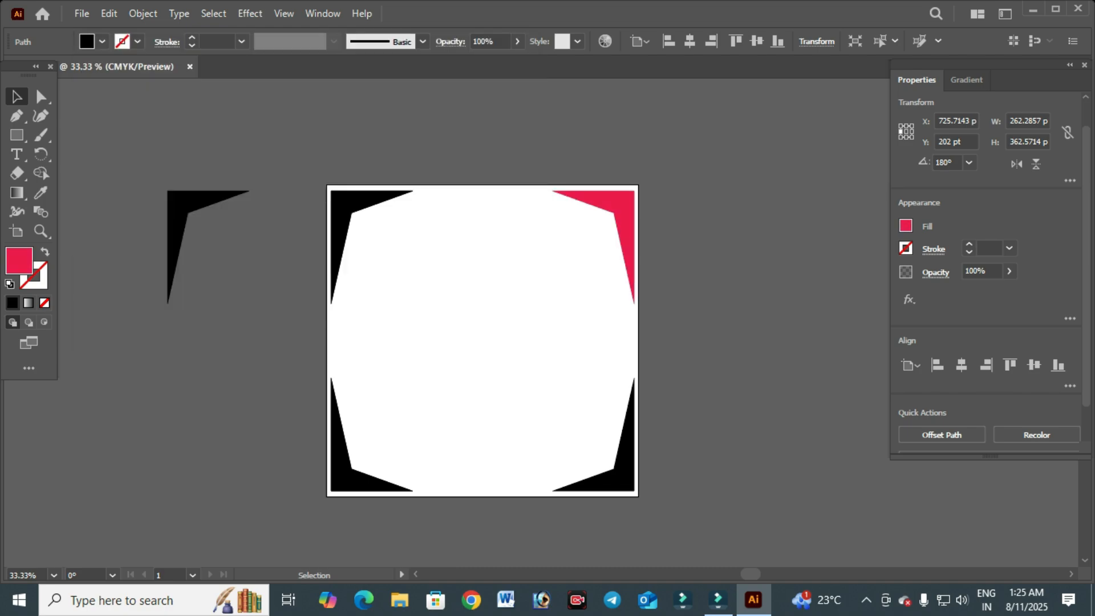
# - Apply the top-right shape's red fill to the bottom-left corner shape with the Eyedropper
pyautogui.click(456, 331)
pyautogui.click(342, 472)
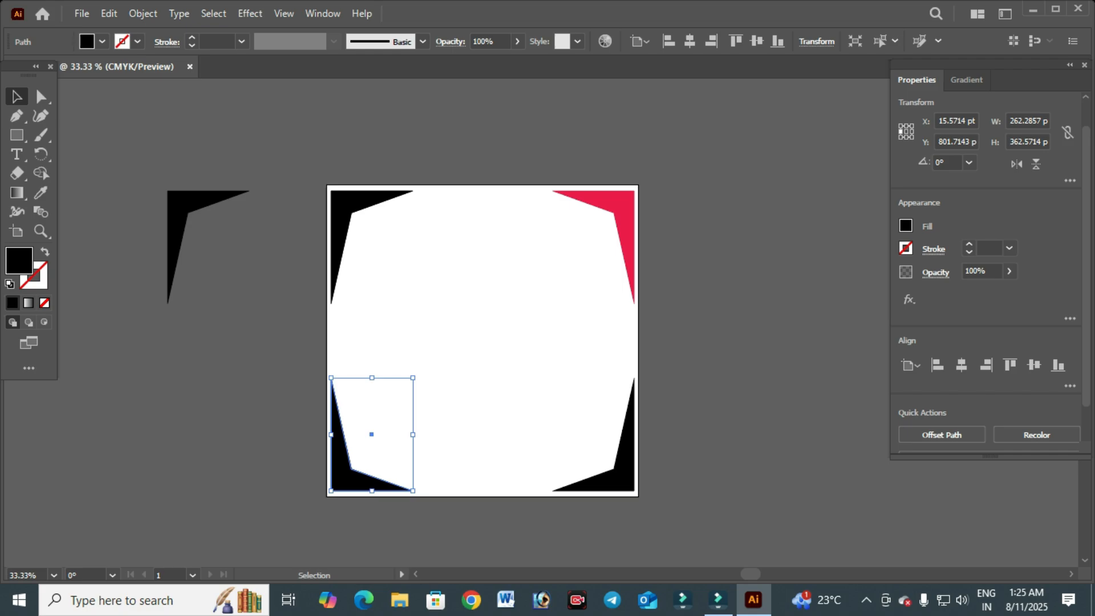
pyautogui.click(456, 370)
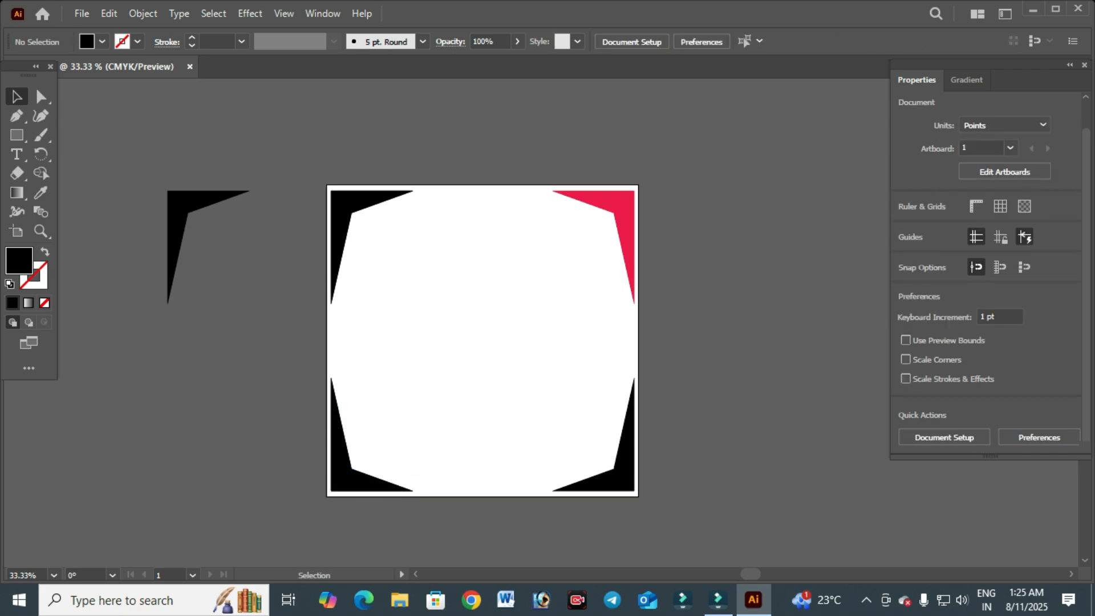
pyautogui.click(341, 472)
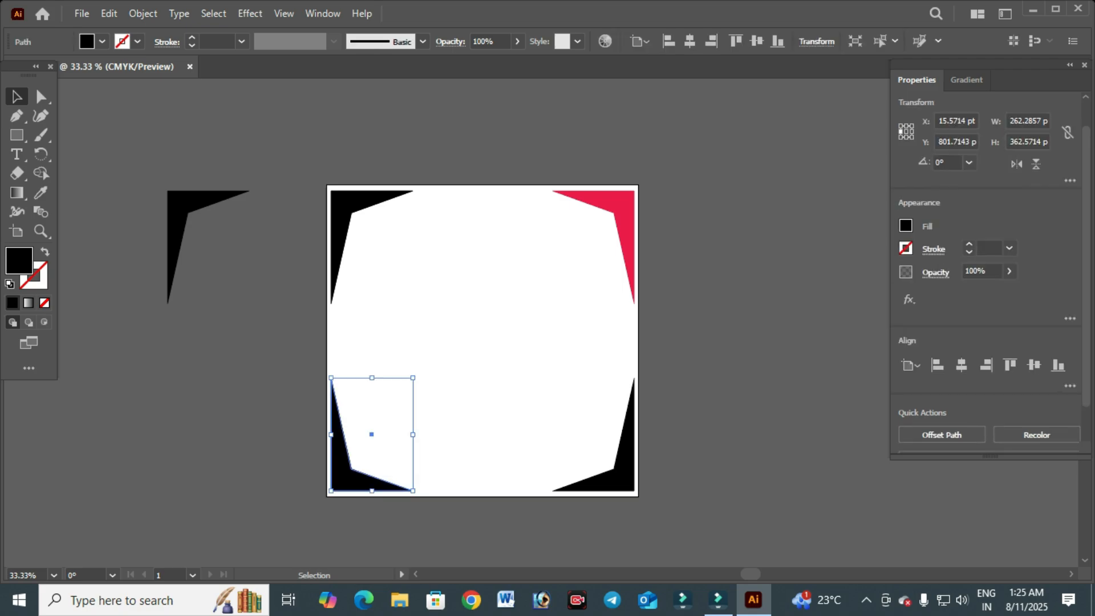
pyautogui.press('i')
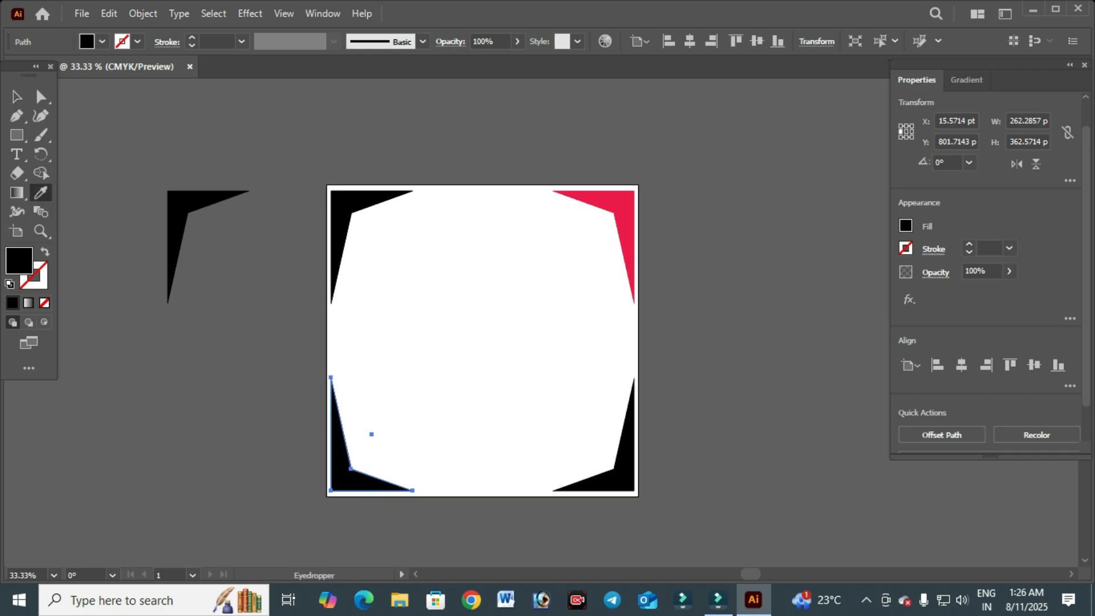
pyautogui.click(16, 97)
pyautogui.click(131, 137)
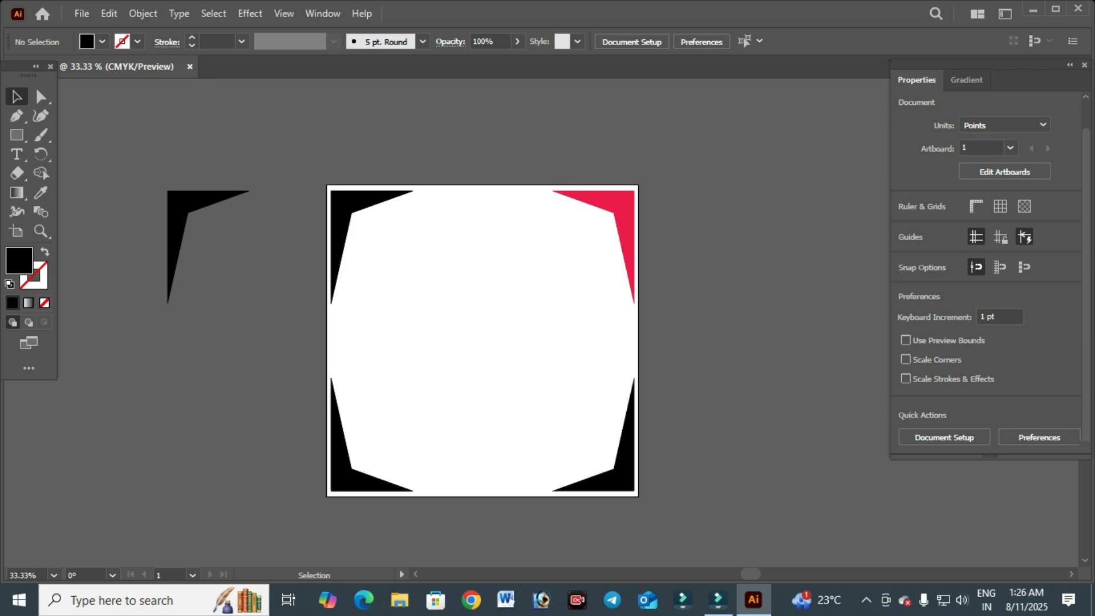
pyautogui.click(342, 475)
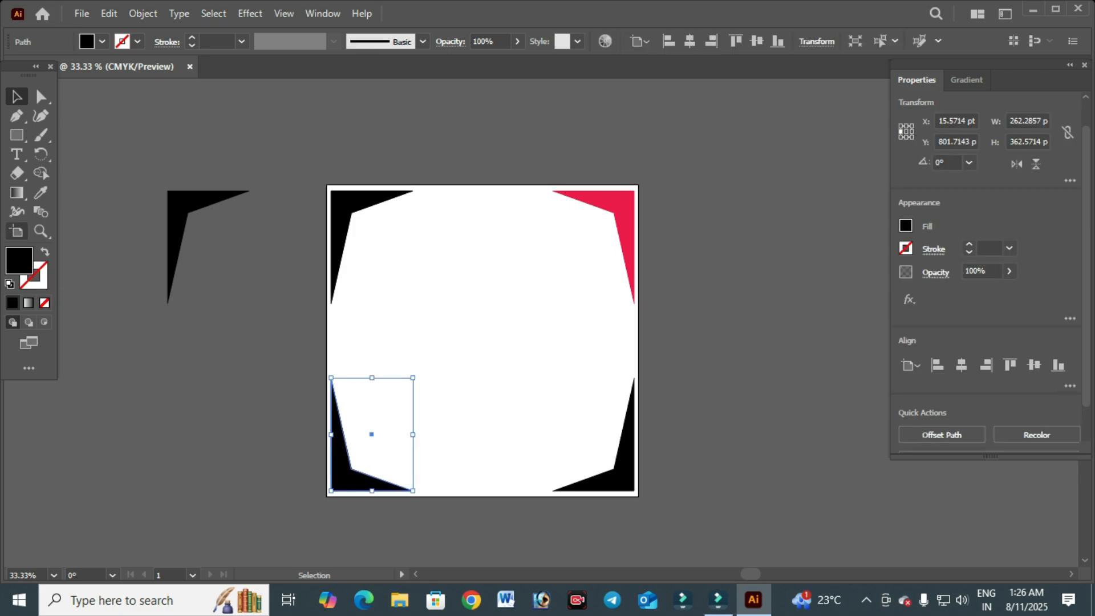
pyautogui.press('i')
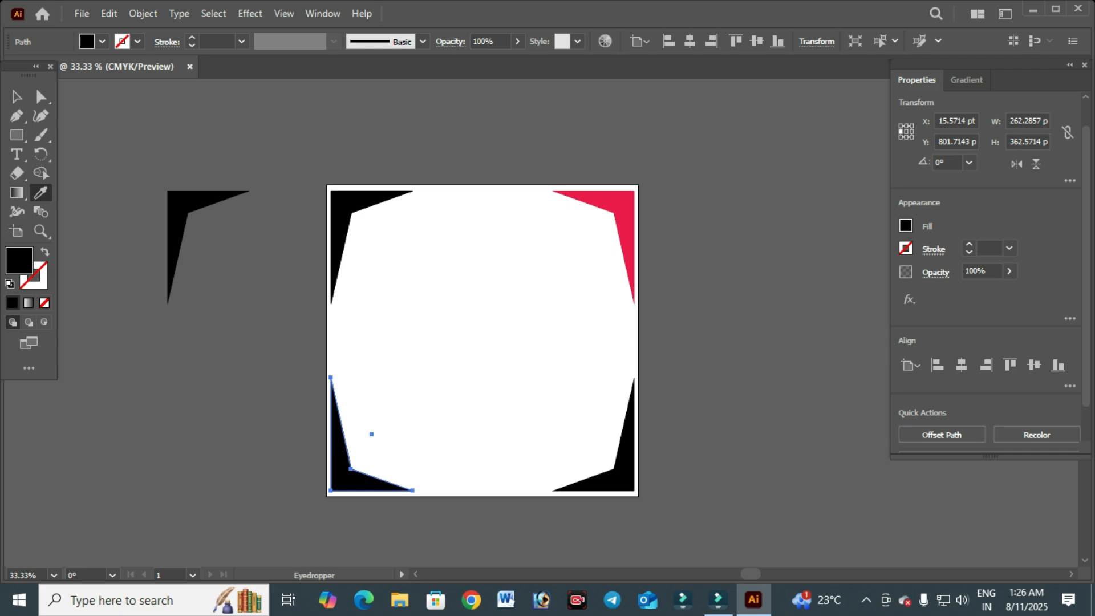
pyautogui.click(621, 206)
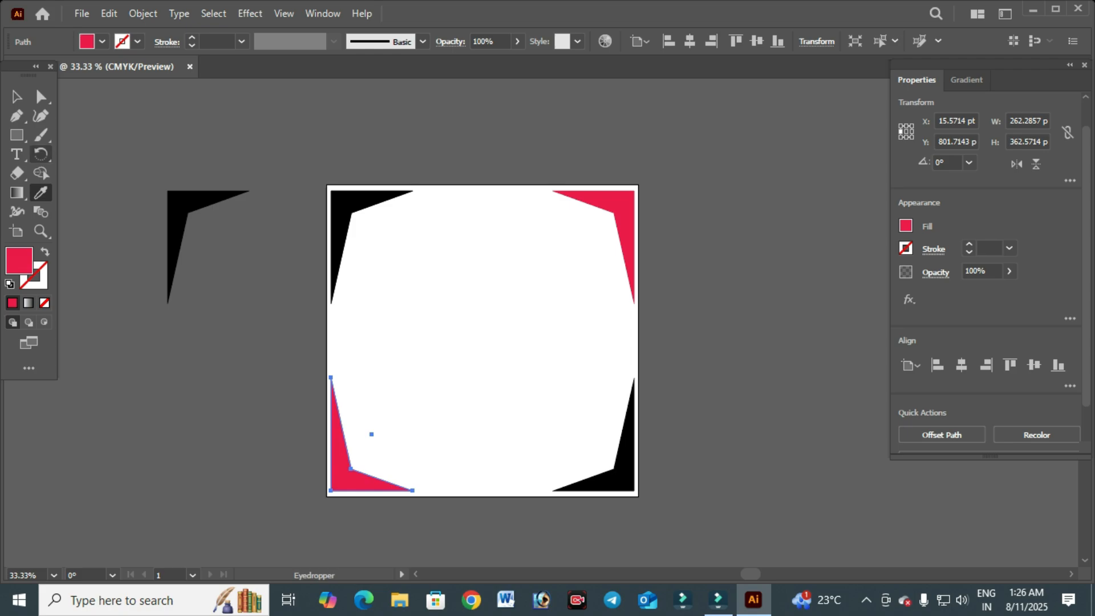
pyautogui.click(18, 97)
pyautogui.hotkey('ctrl', 'shift', 'a')
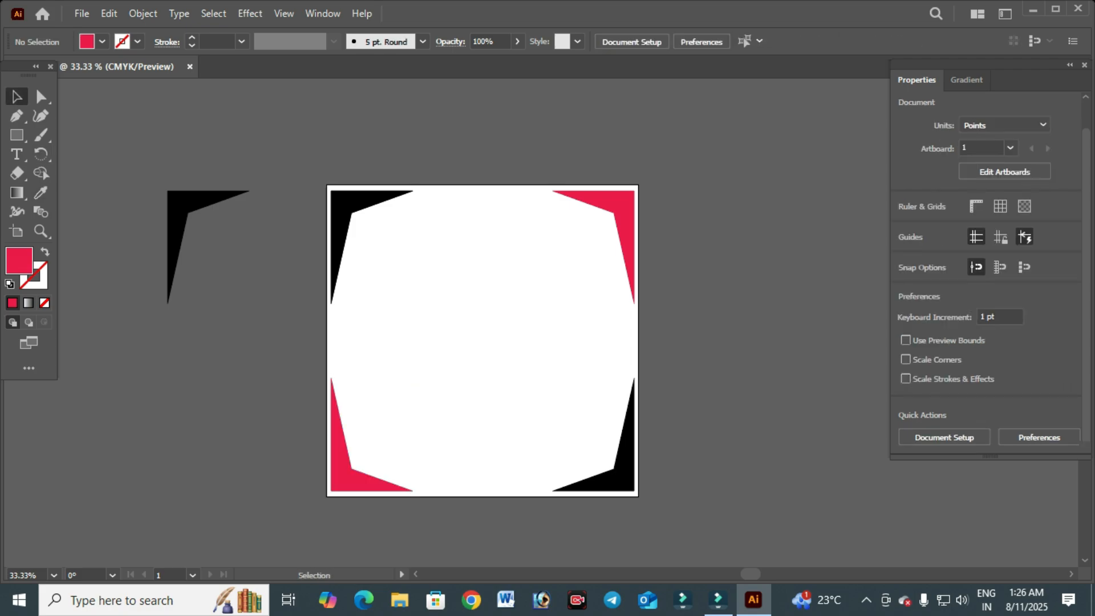
# - Select the top-left and bottom-right corner shapes together and fill them with light grey
pyautogui.click(622, 475)
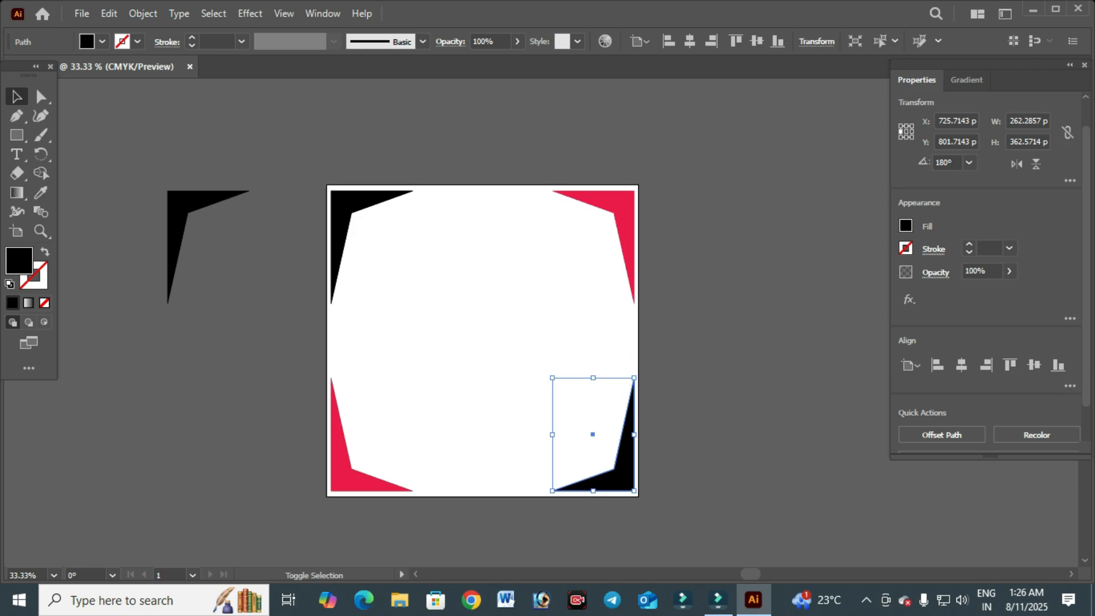
pyautogui.keyDown('shift'); pyautogui.click(341, 210); pyautogui.keyUp('shift')
pyautogui.doubleClick(19, 260)
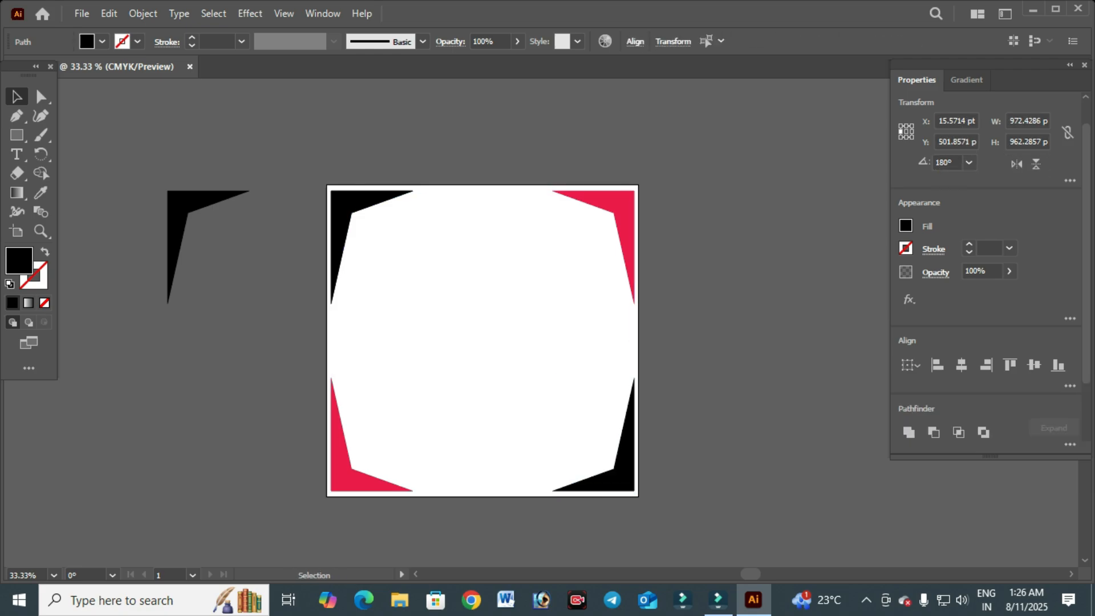
pyautogui.moveTo(174, 145)
pyautogui.mouseDown()
pyautogui.moveTo(297, 100)
pyautogui.moveTo(146, 188)
pyautogui.moveTo(156, 205)
pyautogui.moveTo(178, 159)
pyautogui.moveTo(147, 140)
pyautogui.moveTo(96, 159)
pyautogui.mouseUp()
pyautogui.click(474, 106)
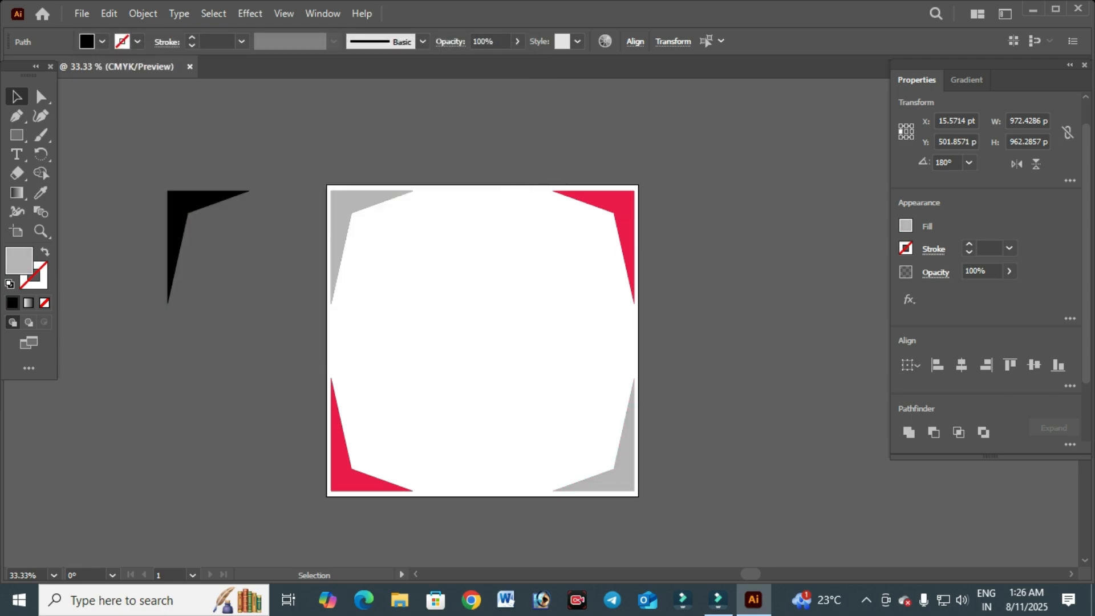
pyautogui.hotkey('ctrl', 'shift', 'a')
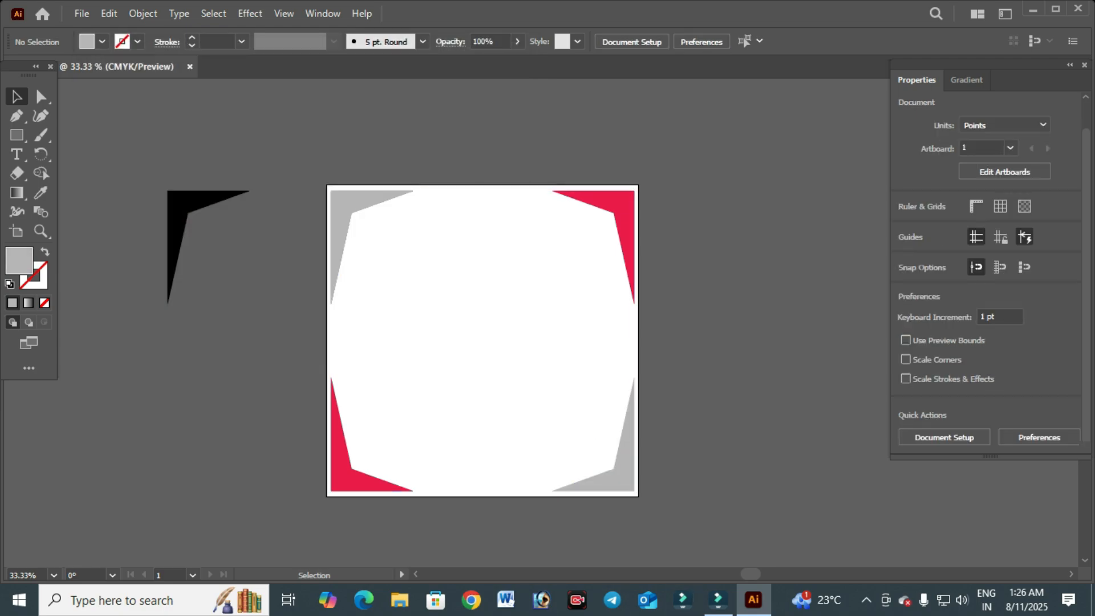
# - Draw a thin vertical rectangle about 2.6 pt wide and 244 pt tall along the artboard's left edge
pyautogui.scroll(1, 483, 452)
pyautogui.scroll(-1, 483, 463)
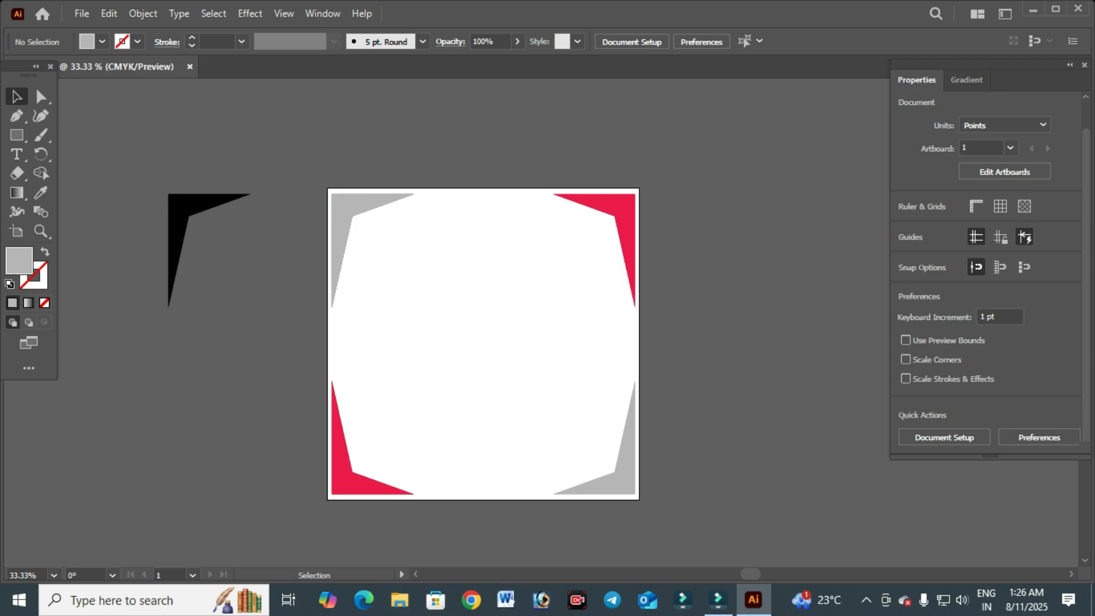
pyautogui.scroll(3, 331, 325)
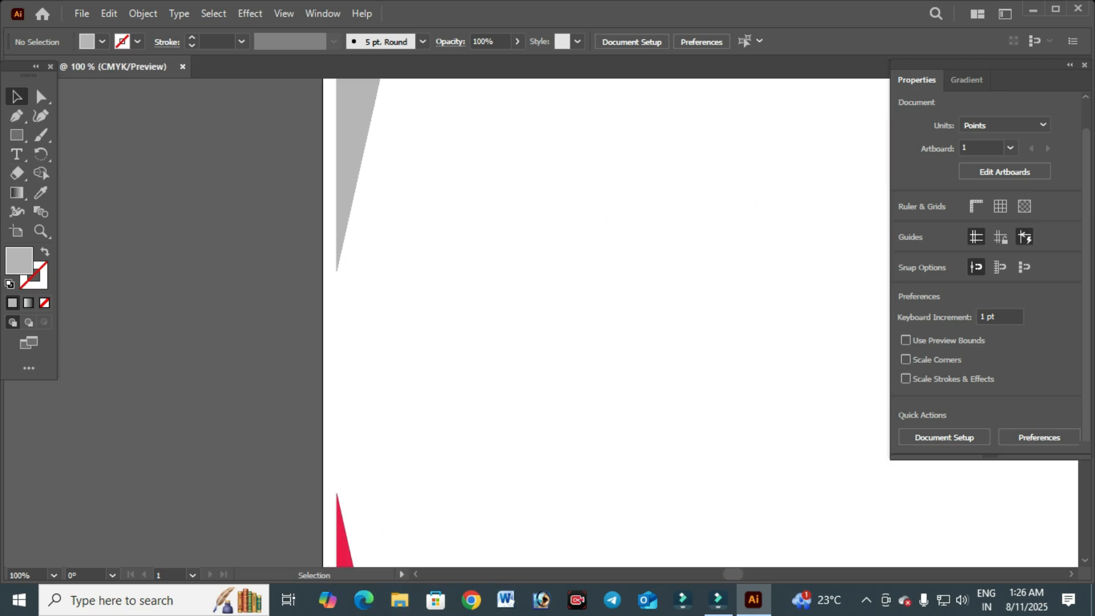
pyautogui.press('m')
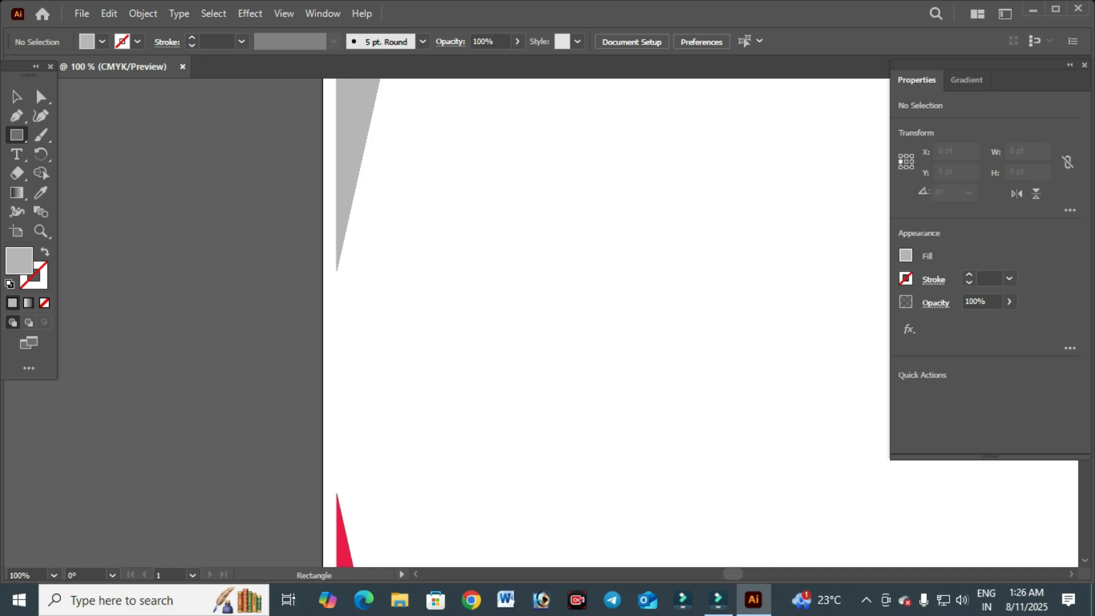
pyautogui.moveTo(337, 274); pyautogui.dragTo(339, 499)
pyautogui.scroll(3, 328, 377)
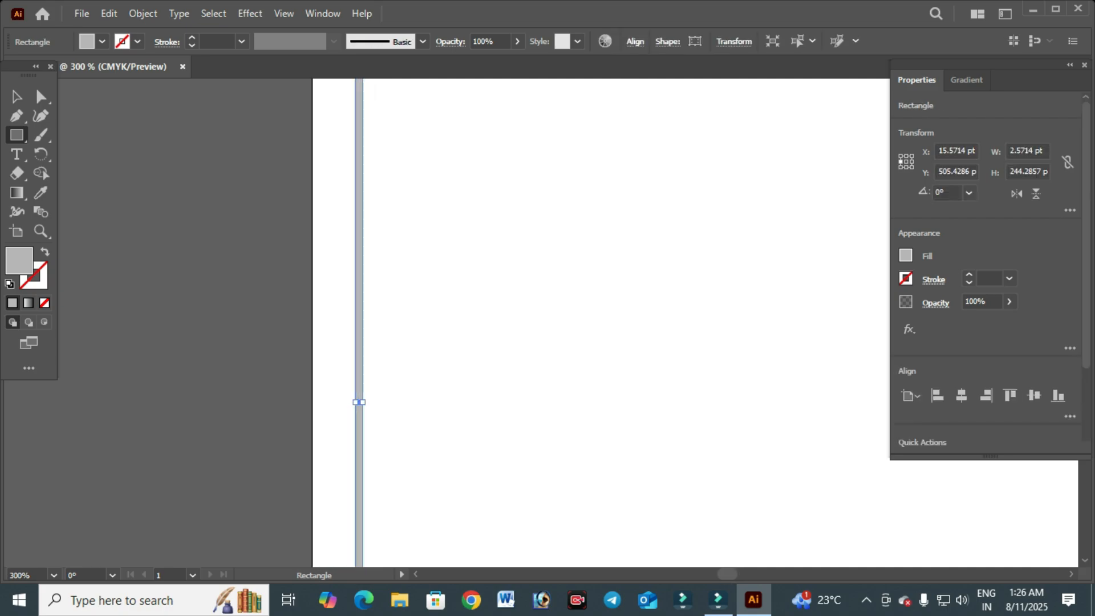
# - Widen the thin rectangle along the artboard's left edge to 10 pt
pyautogui.moveTo(356, 402); pyautogui.dragTo(346, 403)
pyautogui.scroll(-2, 347, 415)
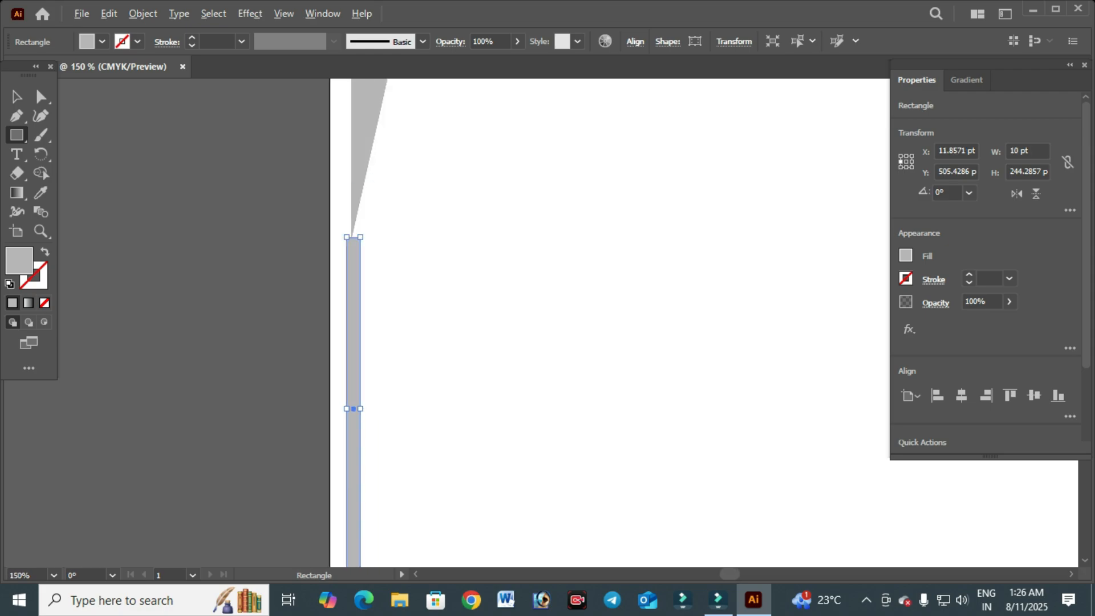
pyautogui.scroll(3, 349, 236)
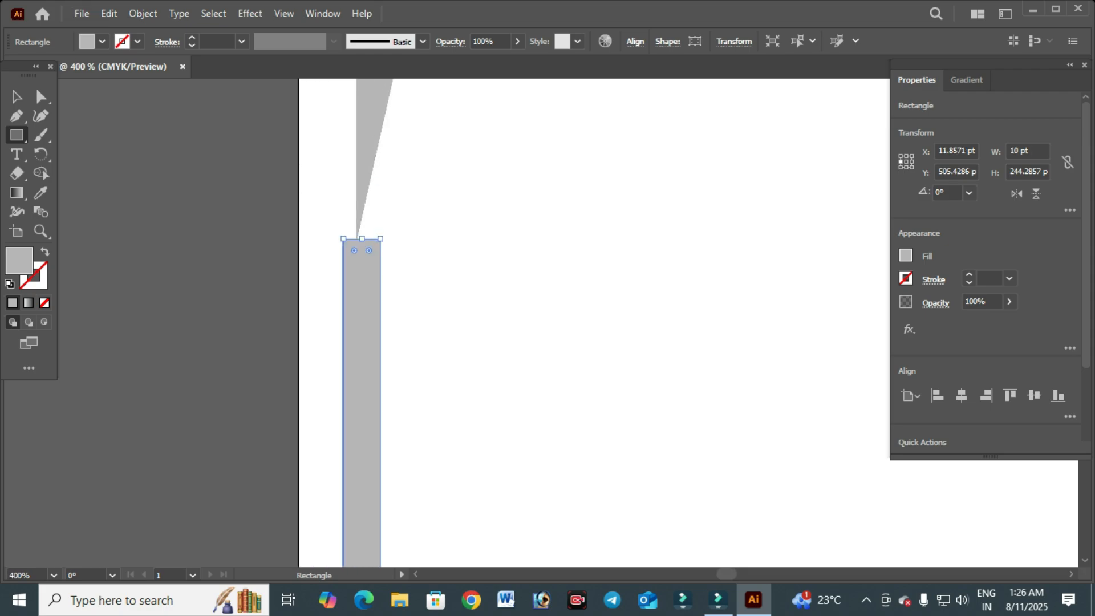
pyautogui.scroll(-5, 434, 395)
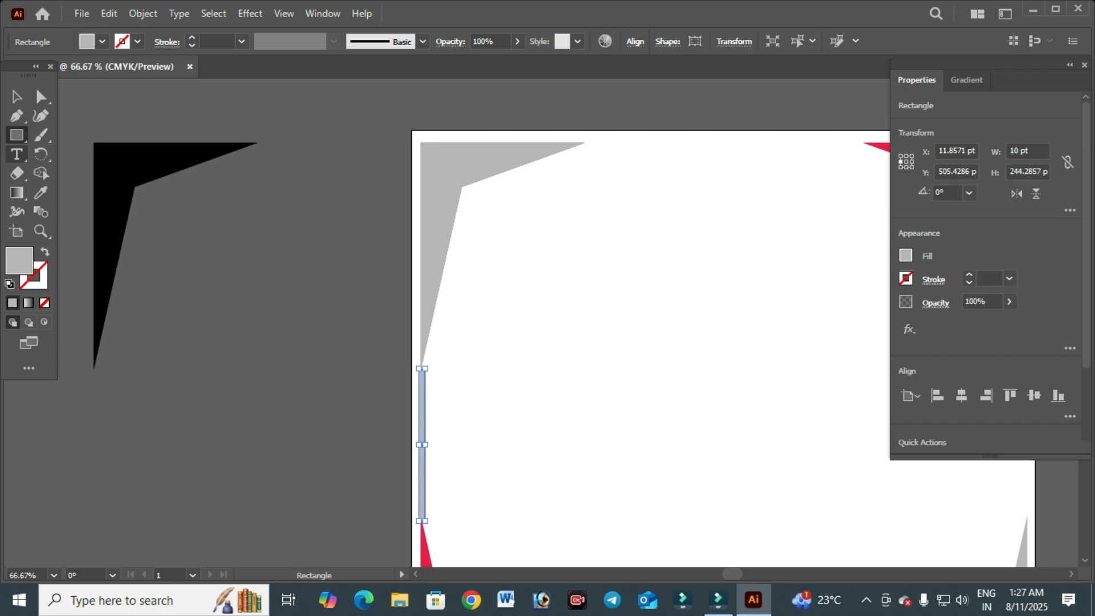
# - Select the thin rectangle along the artboard's left edge and delete it
pyautogui.click(17, 96)
pyautogui.click(336, 372)
pyautogui.scroll(-2, 336, 372)
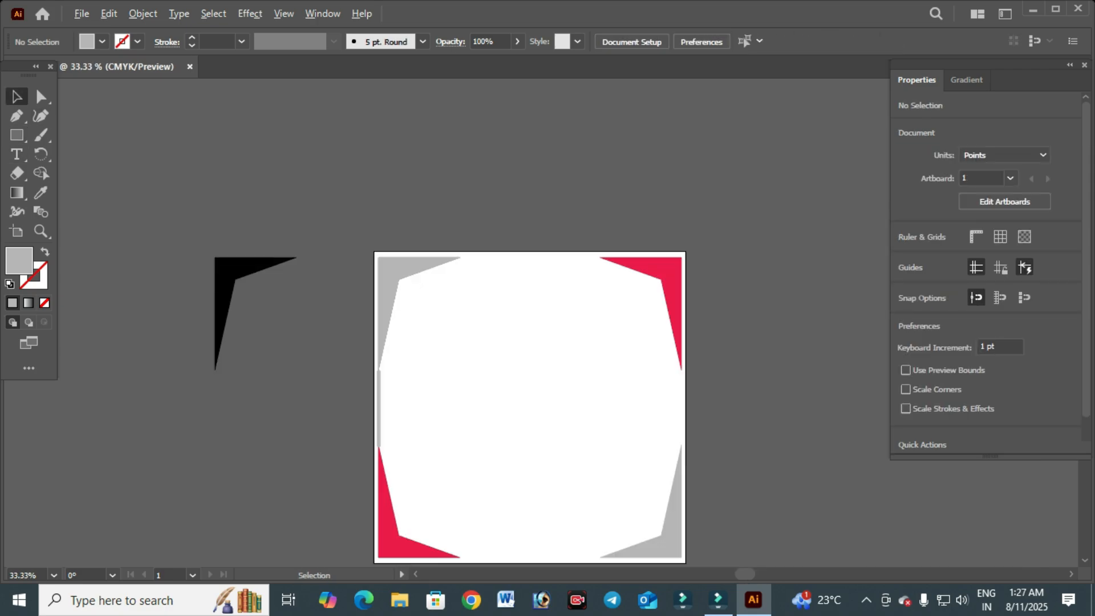
pyautogui.click(379, 408)
pyautogui.press('Delete')
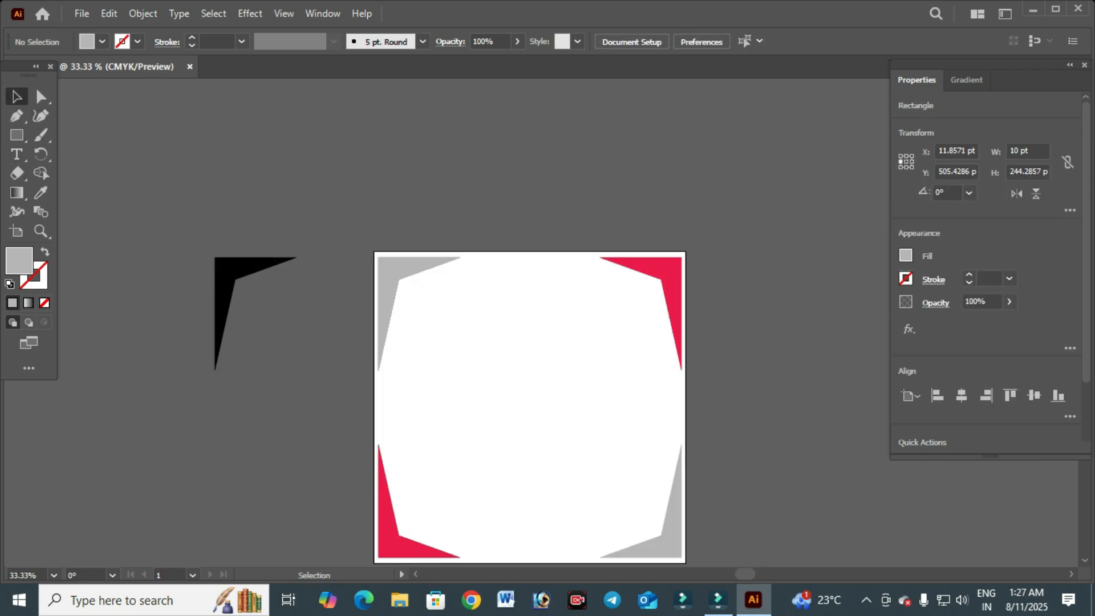
pyautogui.press('alt')
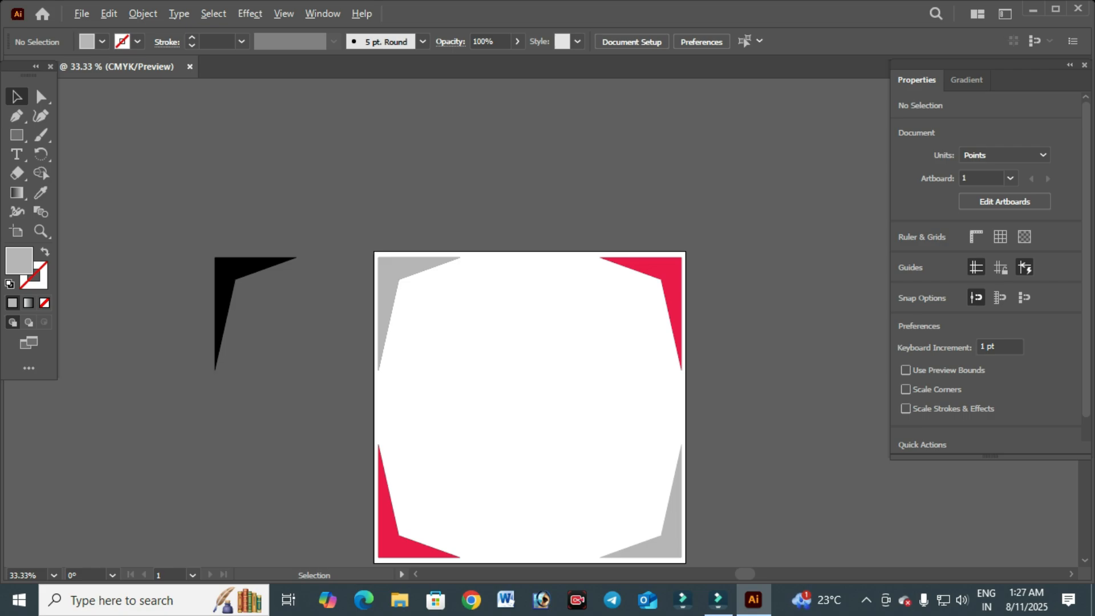
# - Draw a grey circle about 531 pt in diameter in the middle of the artboard with the Ellipse tool
pyautogui.scroll(5, 469, 460)
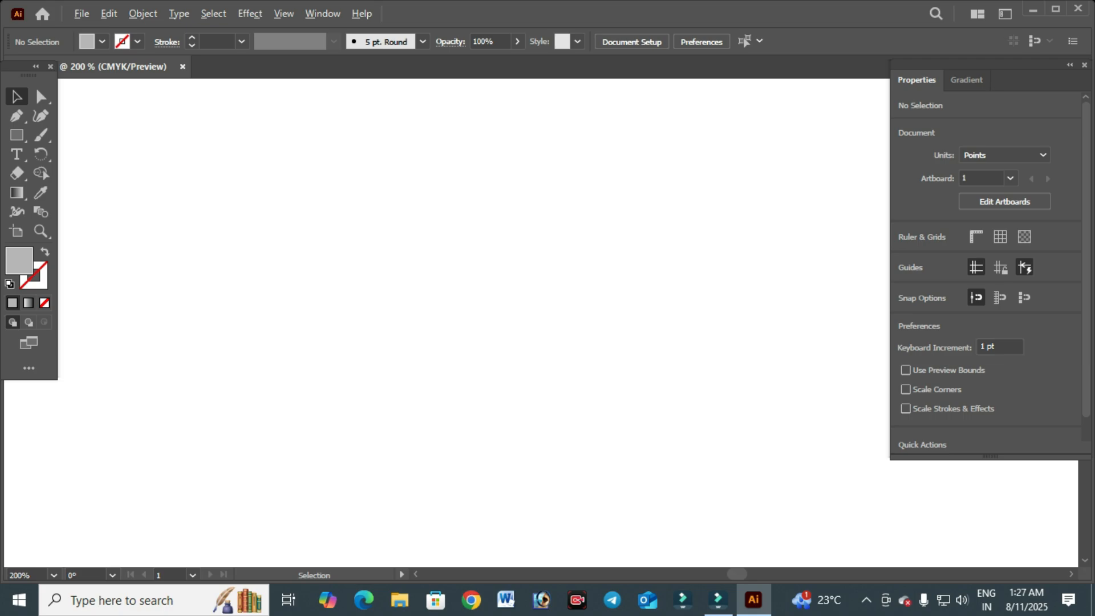
pyautogui.scroll(-1, 637, 540)
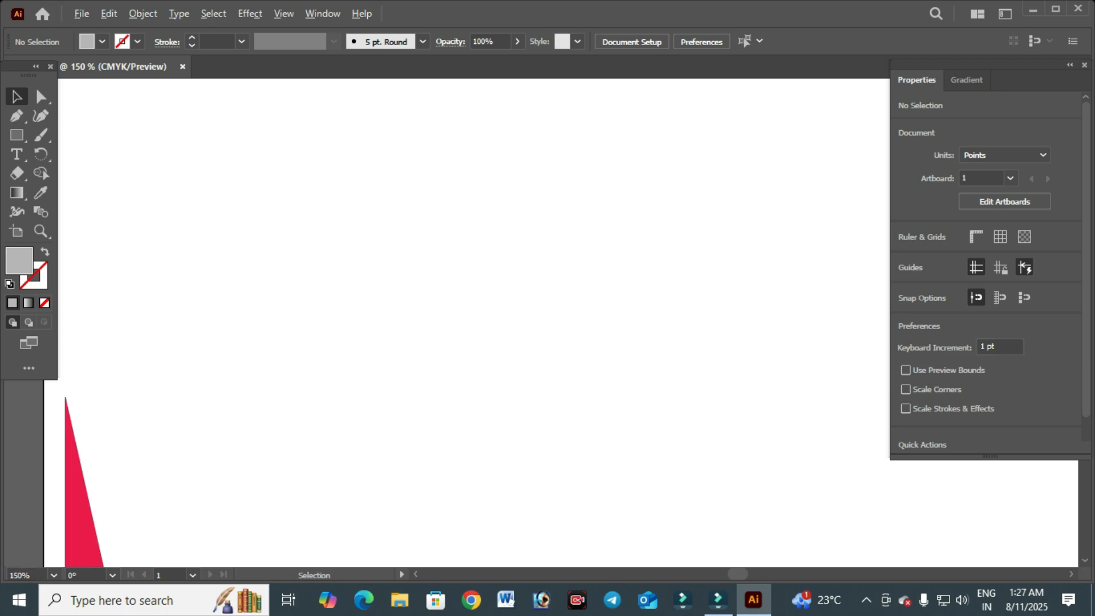
pyautogui.scroll(-1, 557, 439)
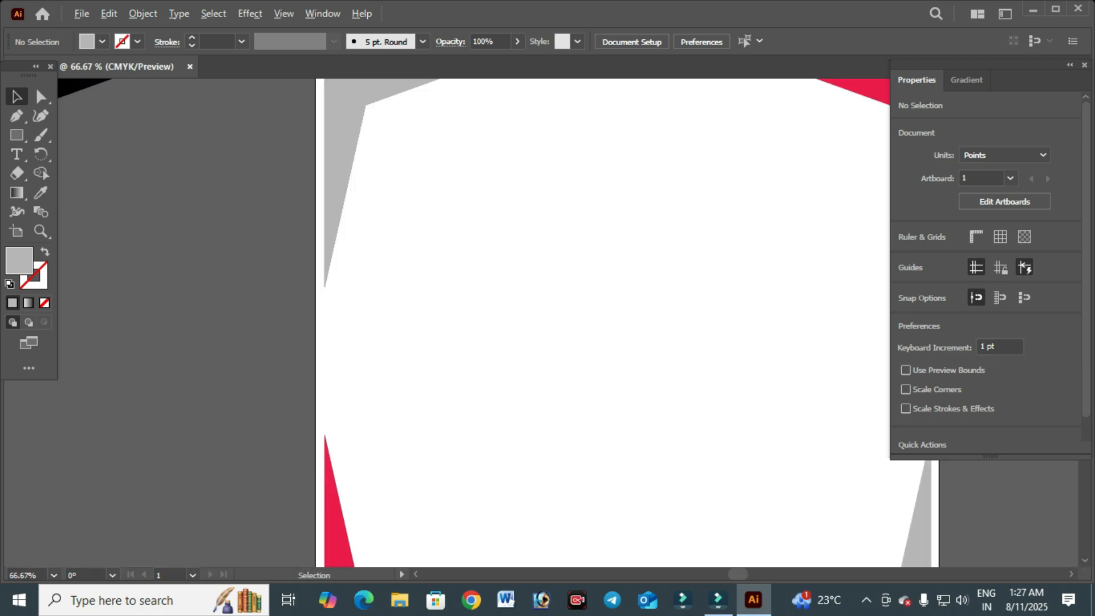
pyautogui.scroll(-1, 559, 430)
pyautogui.scroll(-1, 561, 446)
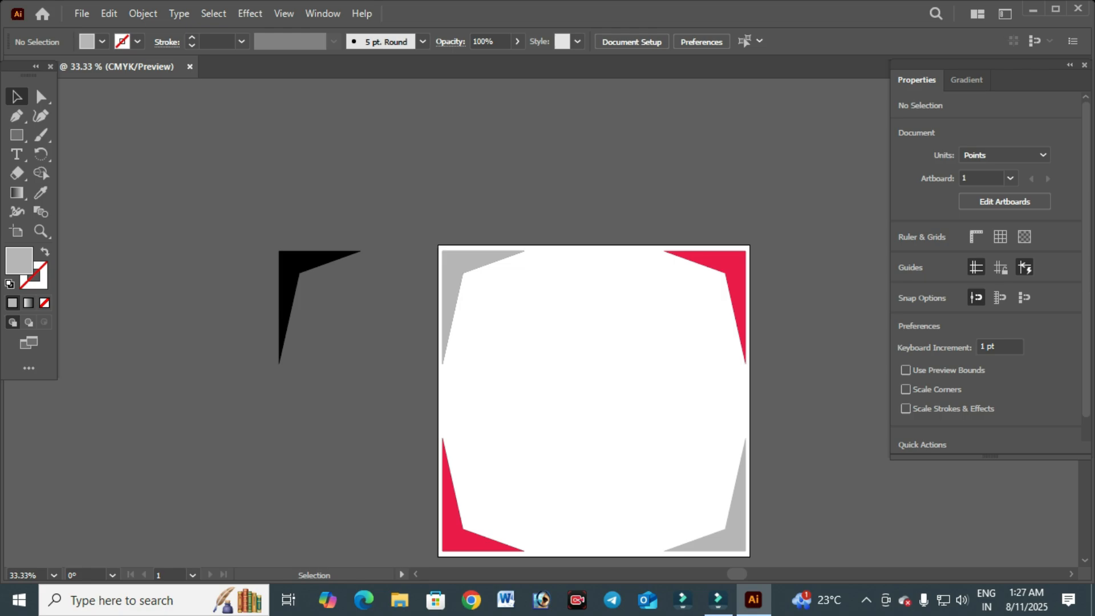
pyautogui.press('space')
pyautogui.moveTo(561, 422); pyautogui.dragTo(475, 349)
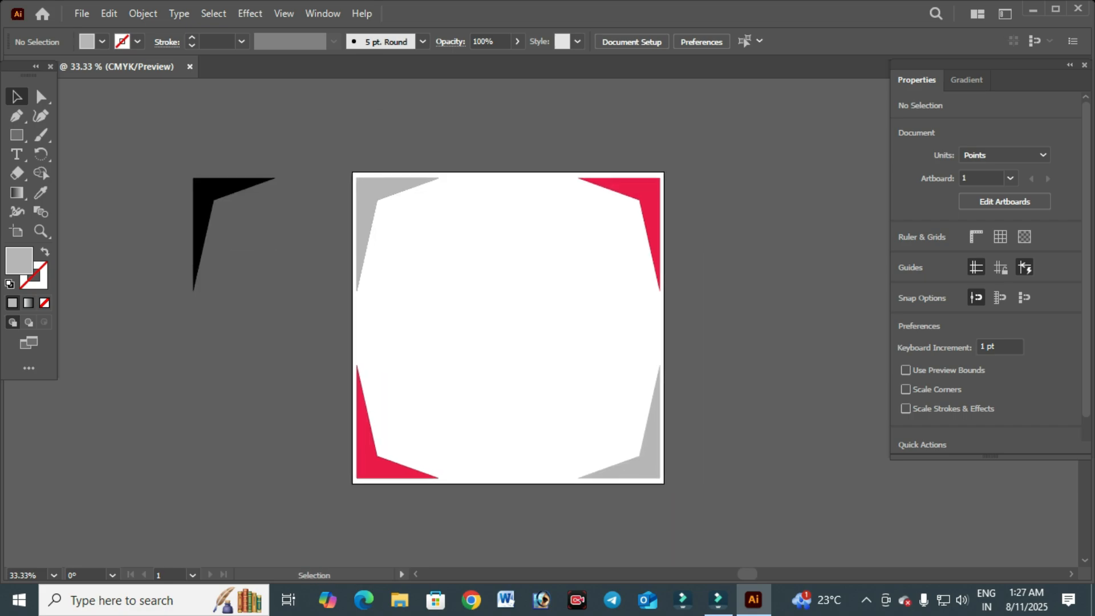
pyautogui.scroll(1, 621, 480)
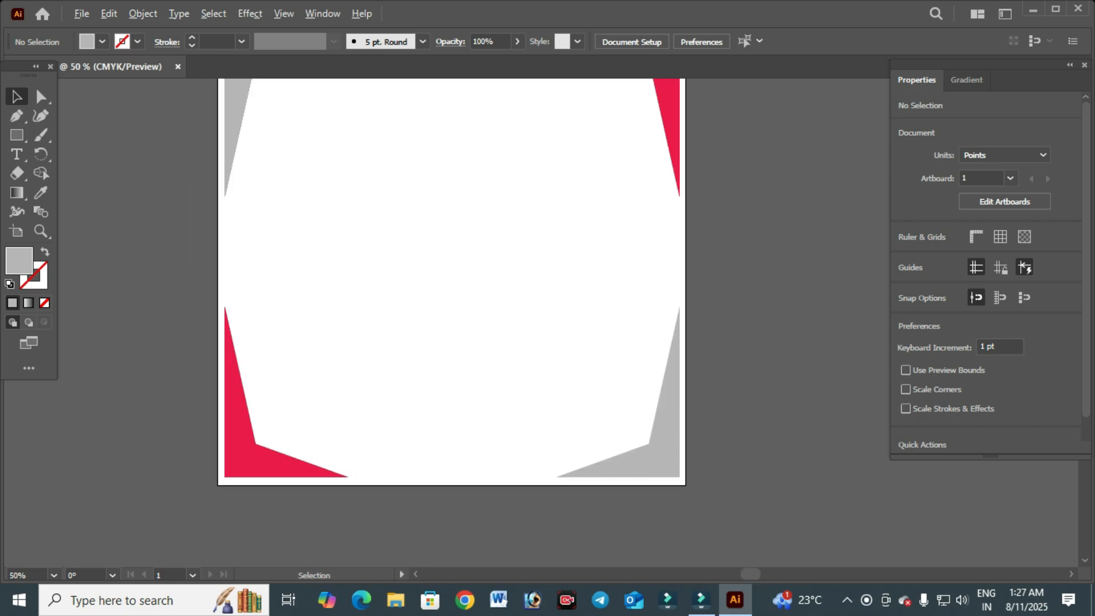
pyautogui.moveTo(621, 481); pyautogui.dragTo(626, 554)
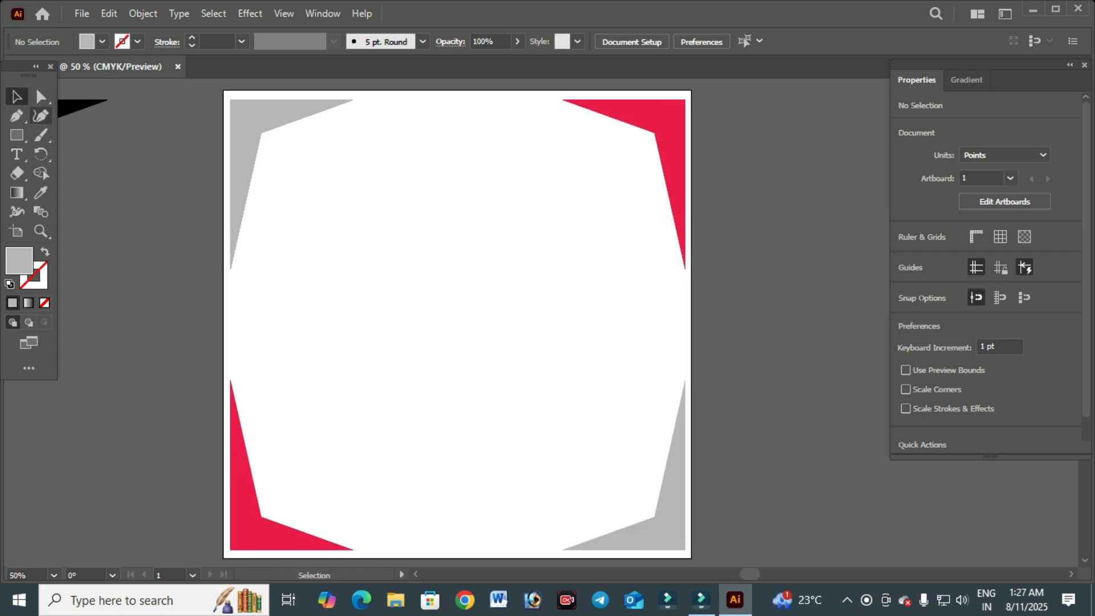
pyautogui.press('a')
pyautogui.press('m')
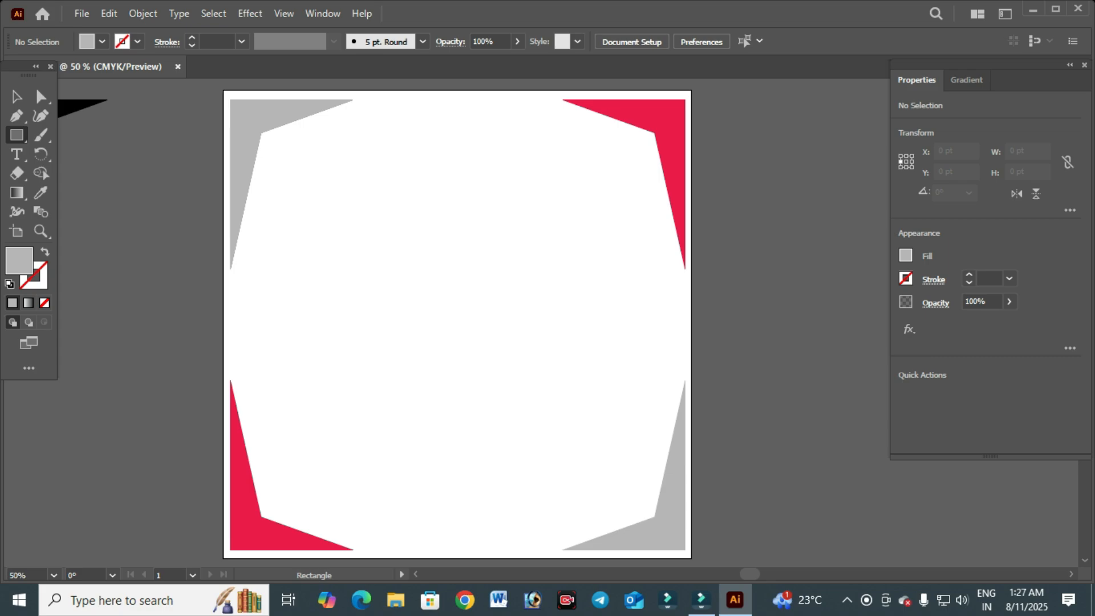
pyautogui.moveTo(17, 135); pyautogui.dragTo(86, 154)
pyautogui.moveTo(410, 284); pyautogui.dragTo(533, 406)
pyautogui.press('v')
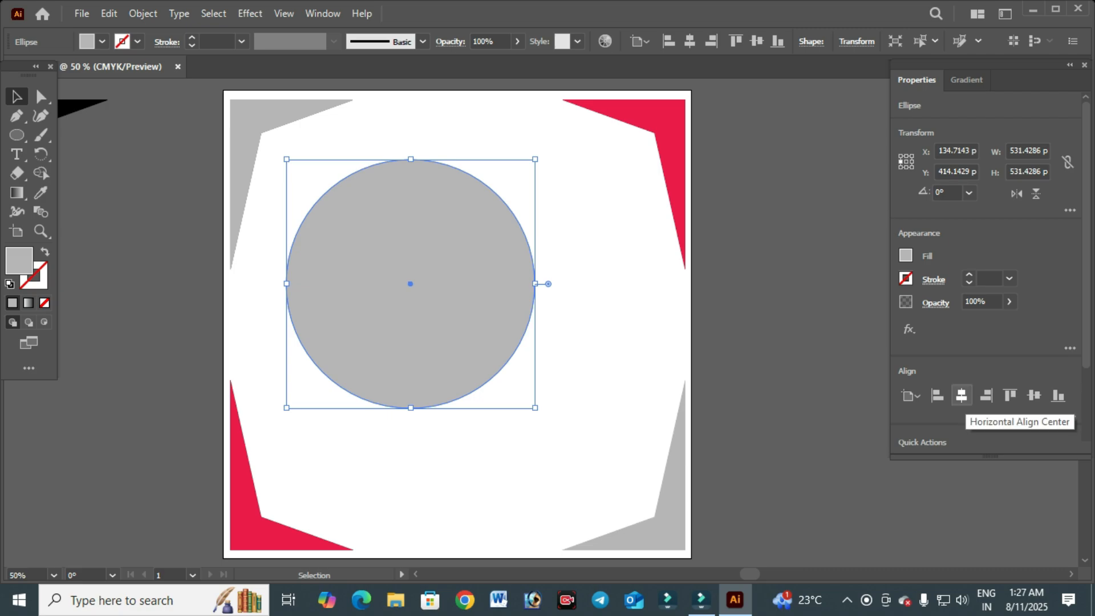
# - Align the circle to the artboard's horizontal and vertical centre
pyautogui.click(961, 396)
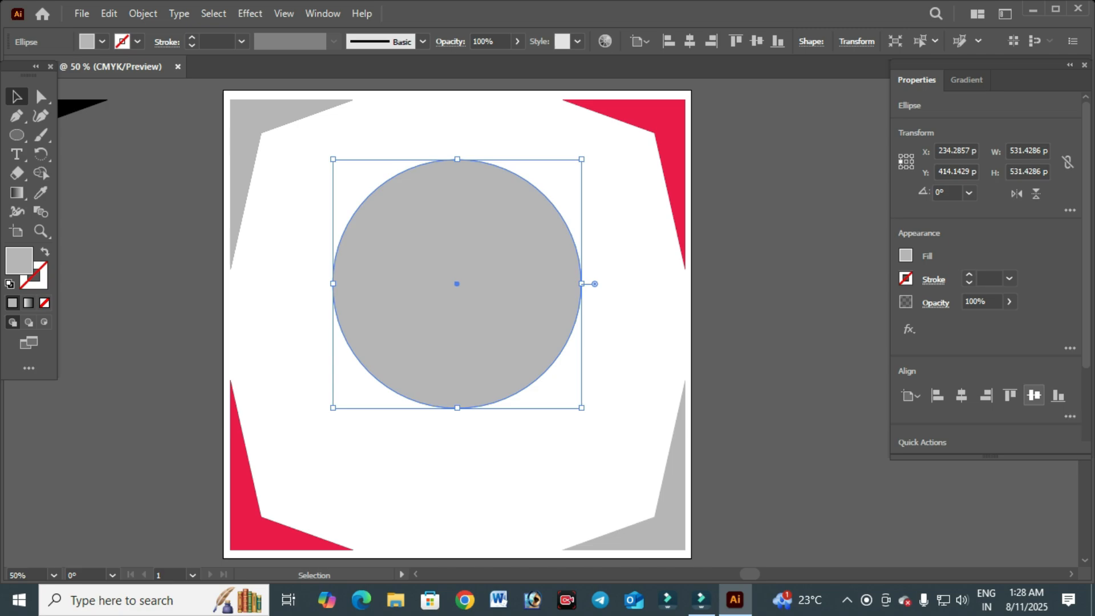
pyautogui.click(1034, 396)
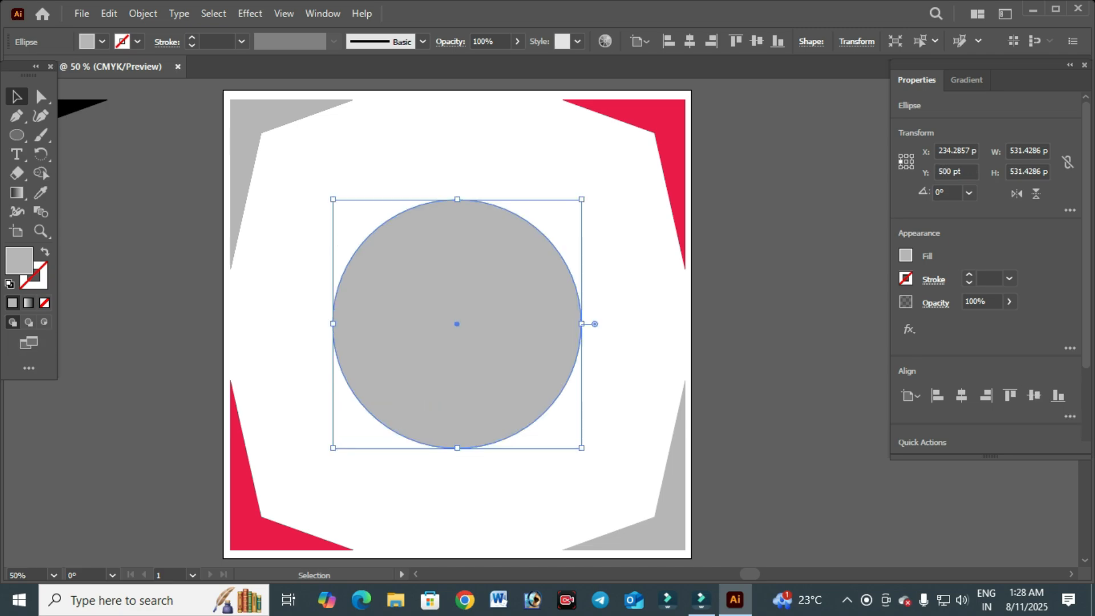
pyautogui.press('a')
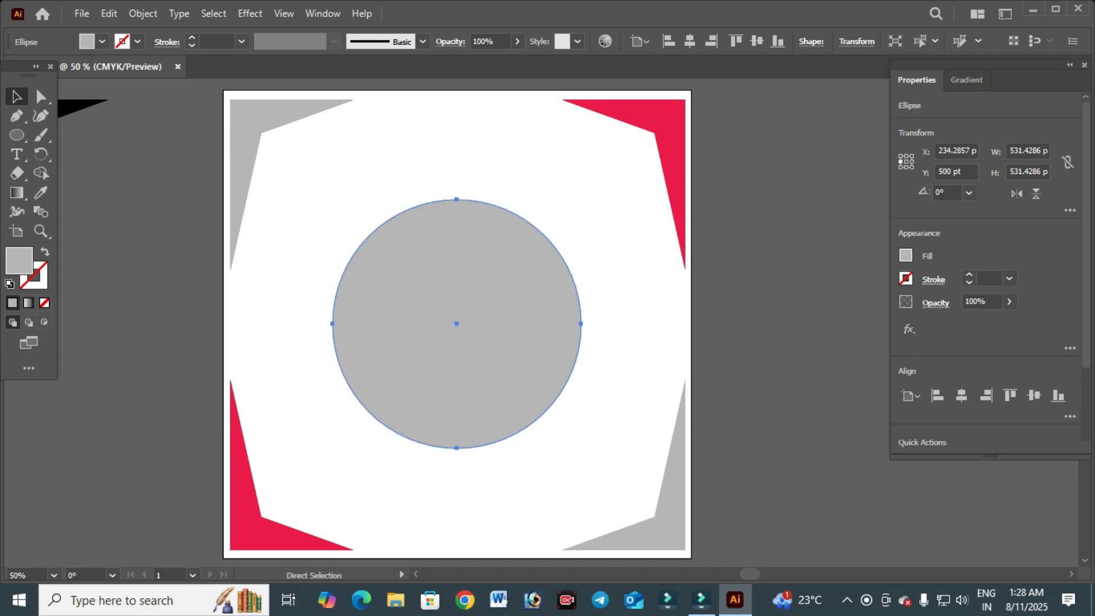
pyautogui.press('v')
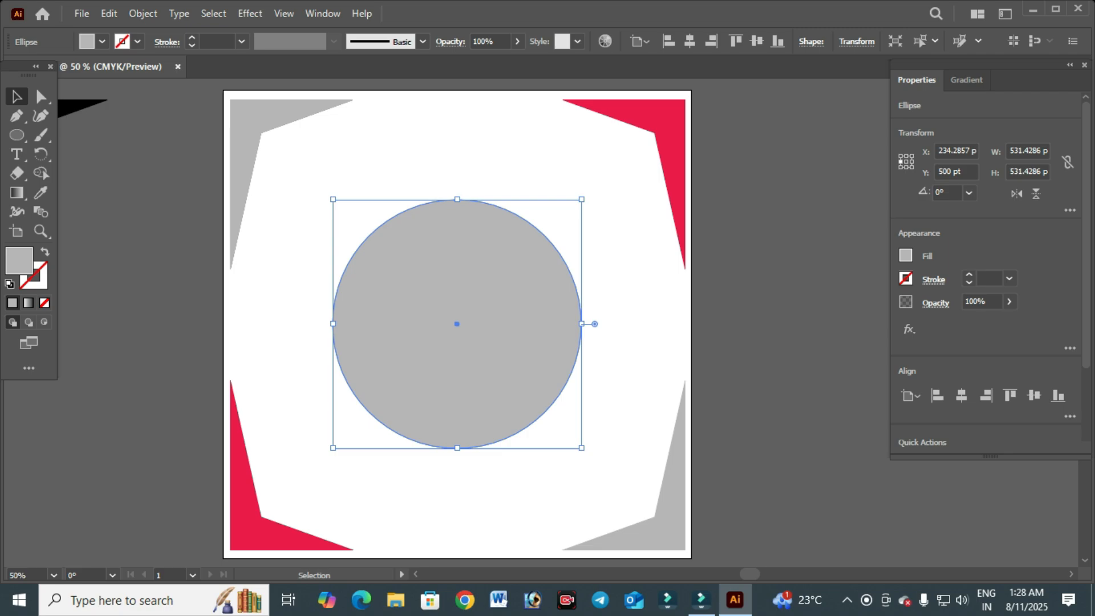
# - Make a concentric copy of the circle scaled down to about 487 pt in diameter
pyautogui.press('shift')
pyautogui.moveTo(581, 448); pyautogui.dragTo(576, 442)
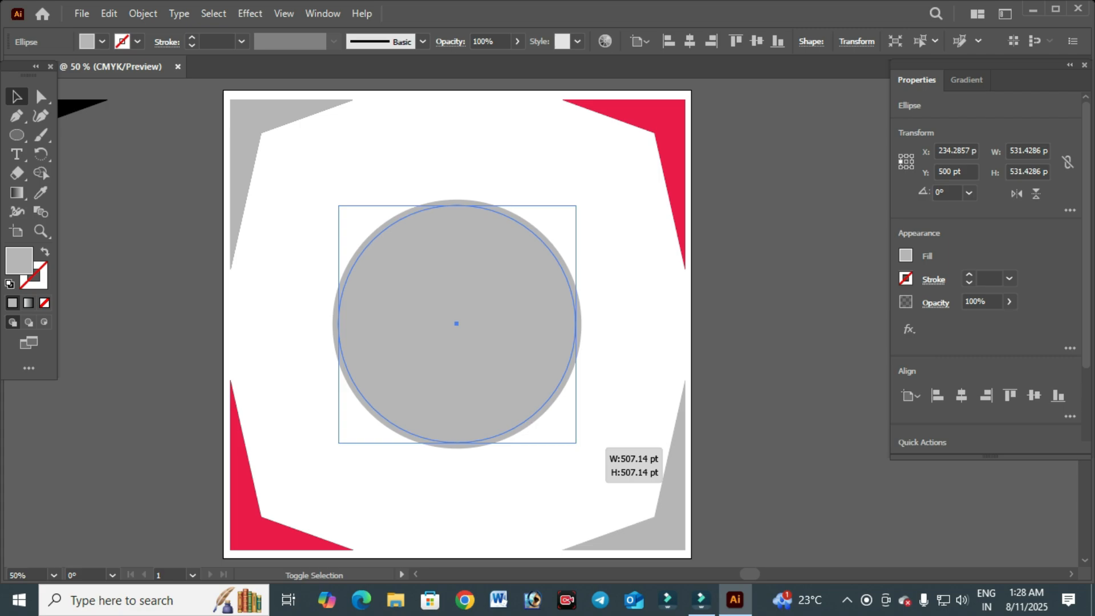
pyautogui.moveTo(576, 442); pyautogui.dragTo(570, 437)
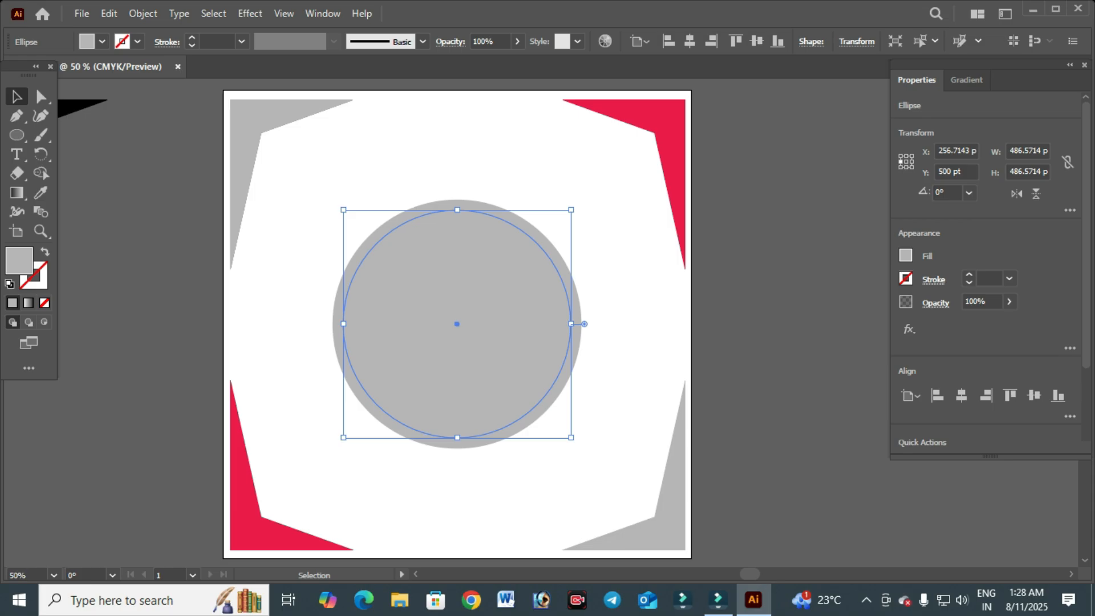
# - Fill the inner circle with red EC1A4D picked in the Color Picker
pyautogui.doubleClick(19, 261)
pyautogui.click(280, 85)
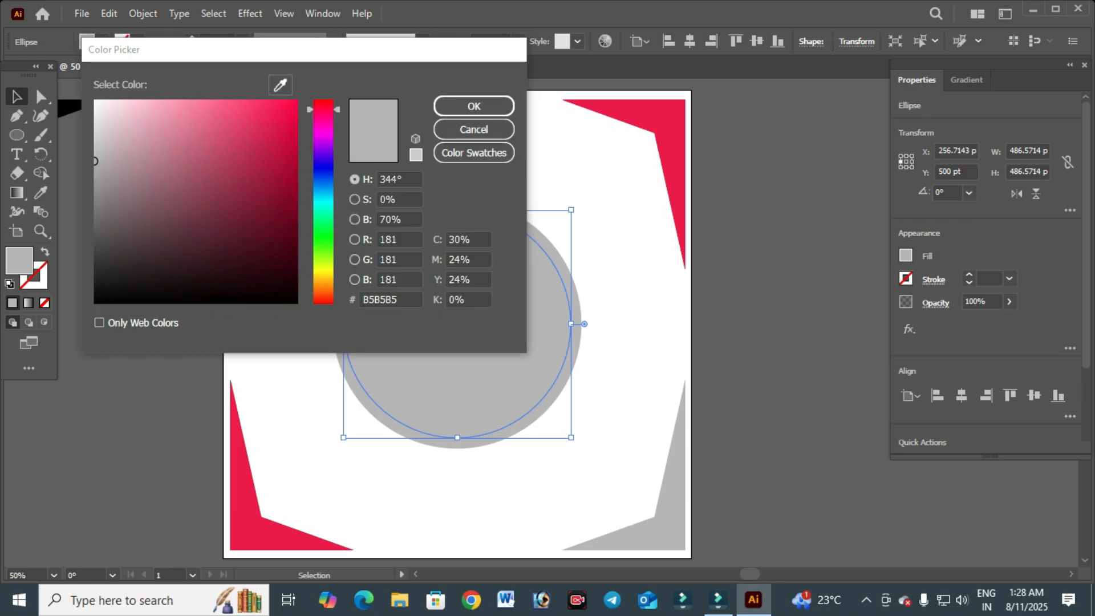
pyautogui.click(666, 126)
pyautogui.press('Return')
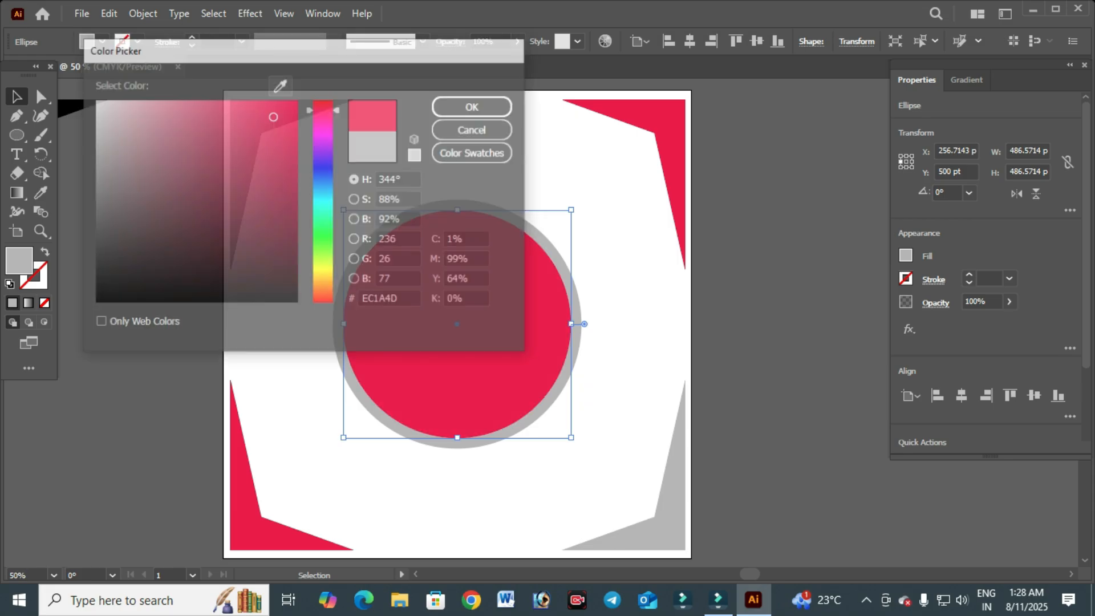
# - Delete the black corner shape lying outside the artboard
pyautogui.hotkey('ctrl', '-')
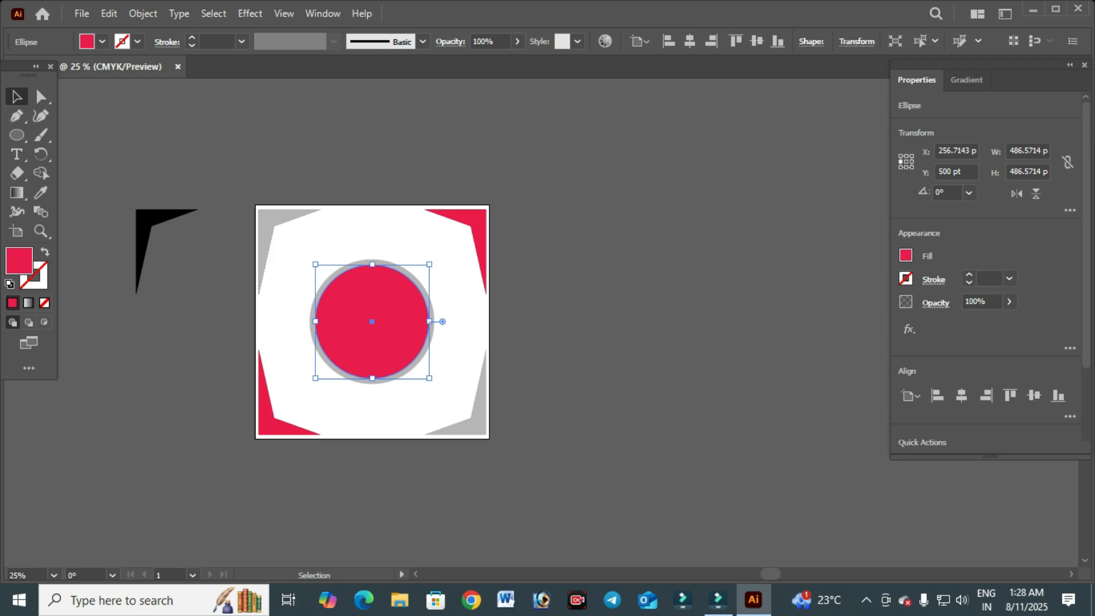
pyautogui.hotkey('ctrl', 'shift', 'a')
pyautogui.hotkey('ctrl', '+')
pyautogui.hotkey('ctrl', '-')
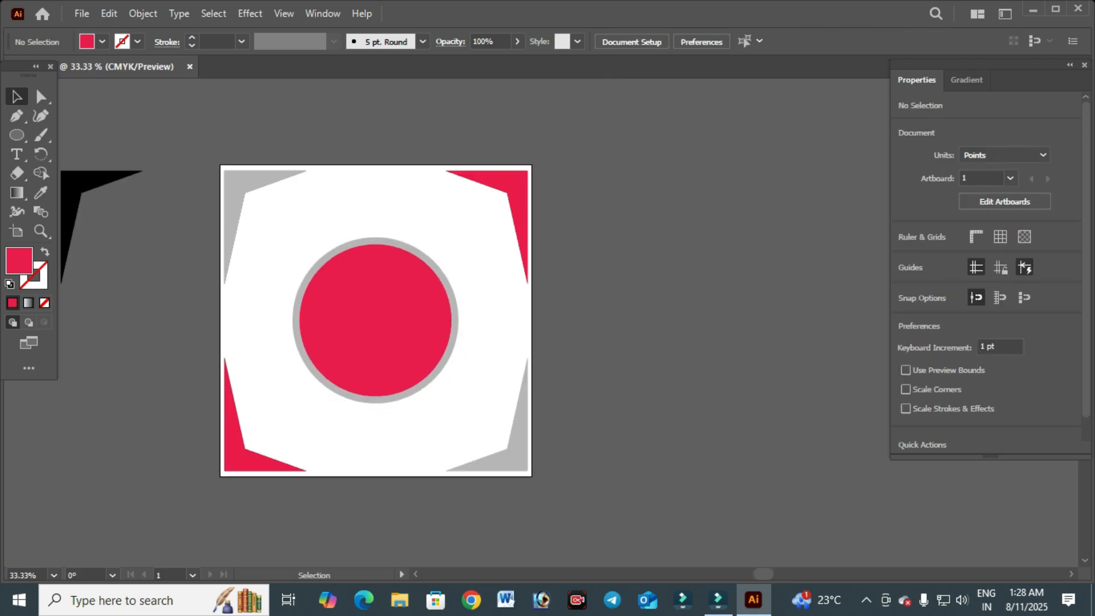
pyautogui.hotkey('ctrl', '+')
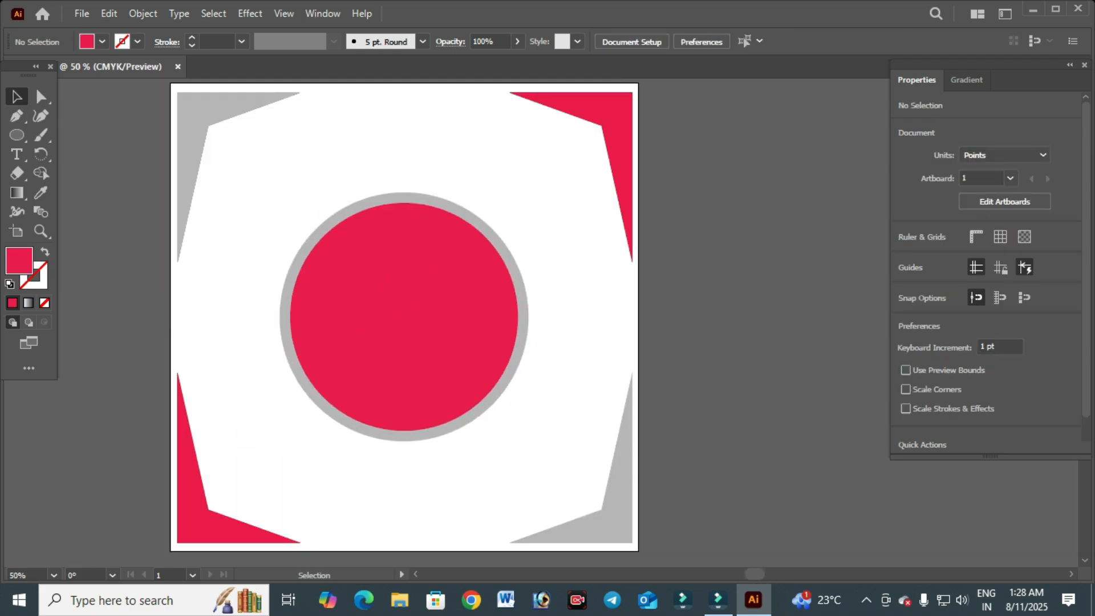
pyautogui.click(403, 318)
pyautogui.hotkey('ctrl', 'shift', 'a')
pyautogui.press('space')
pyautogui.moveTo(403, 317); pyautogui.dragTo(452, 327)
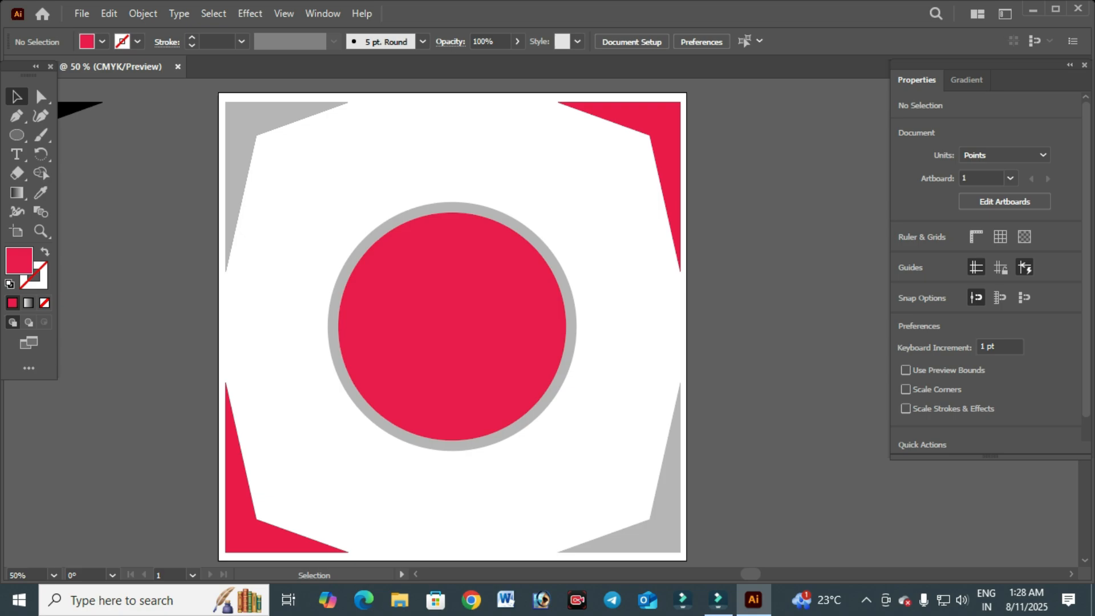
pyautogui.hotkey('ctrl', '-')
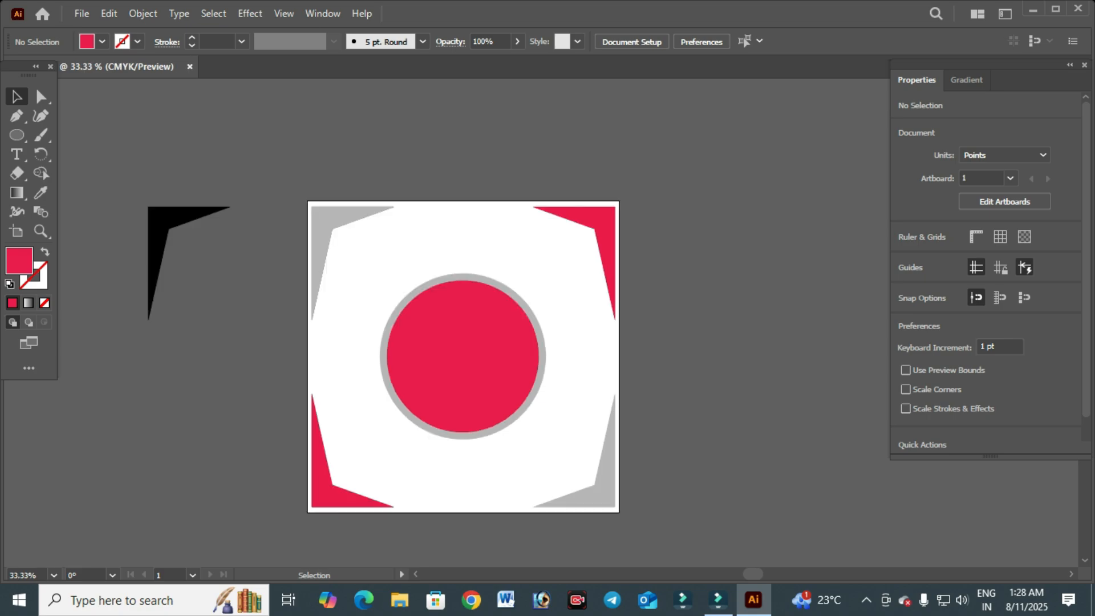
pyautogui.click(154, 270)
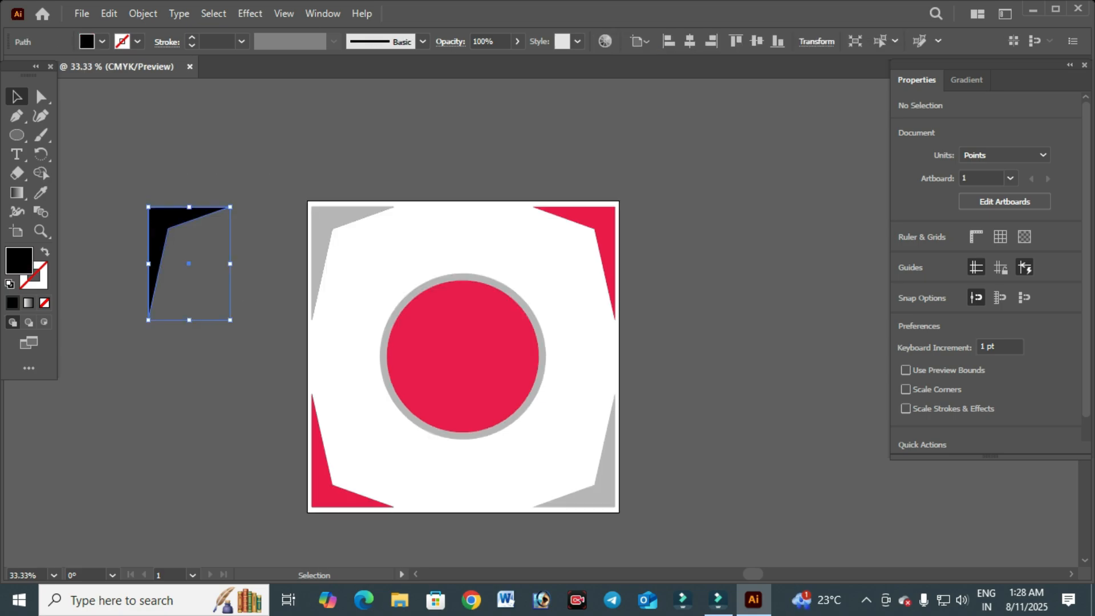
pyautogui.press('Delete')
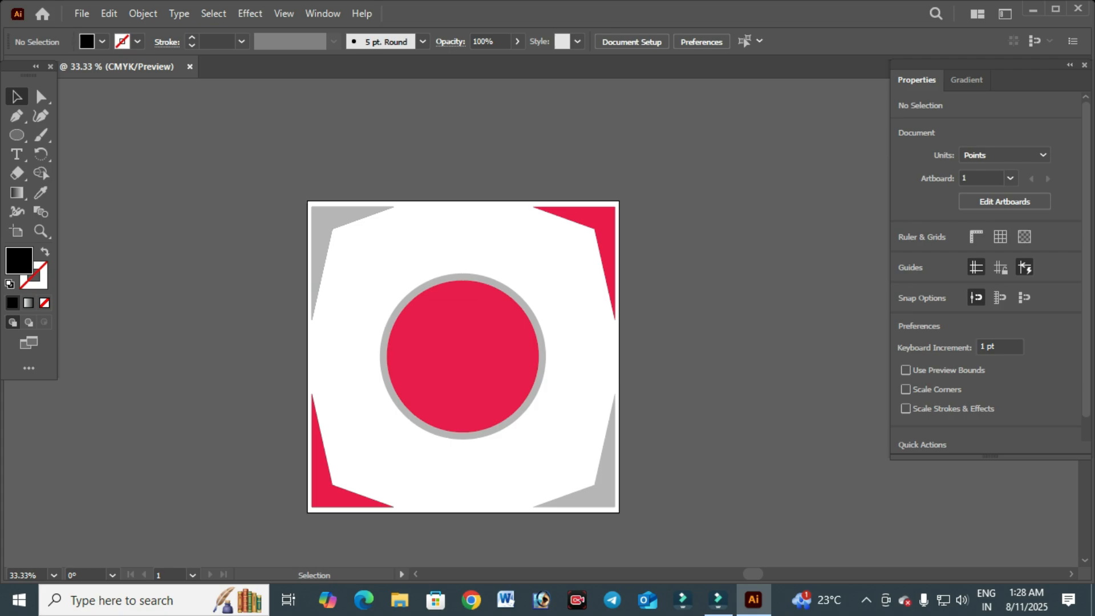
pyautogui.press('a')
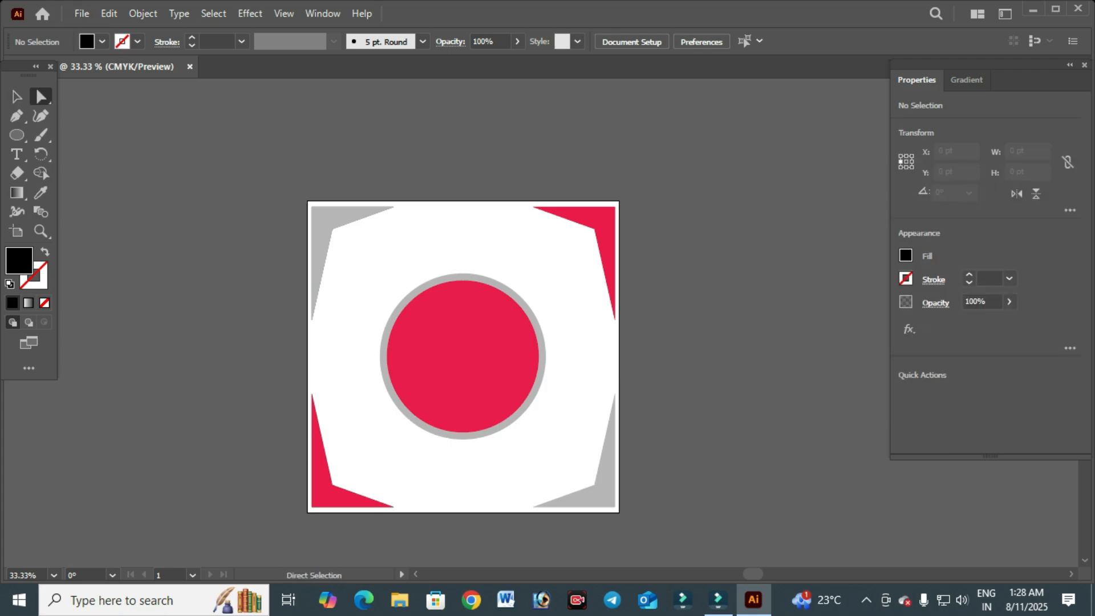
pyautogui.press('v')
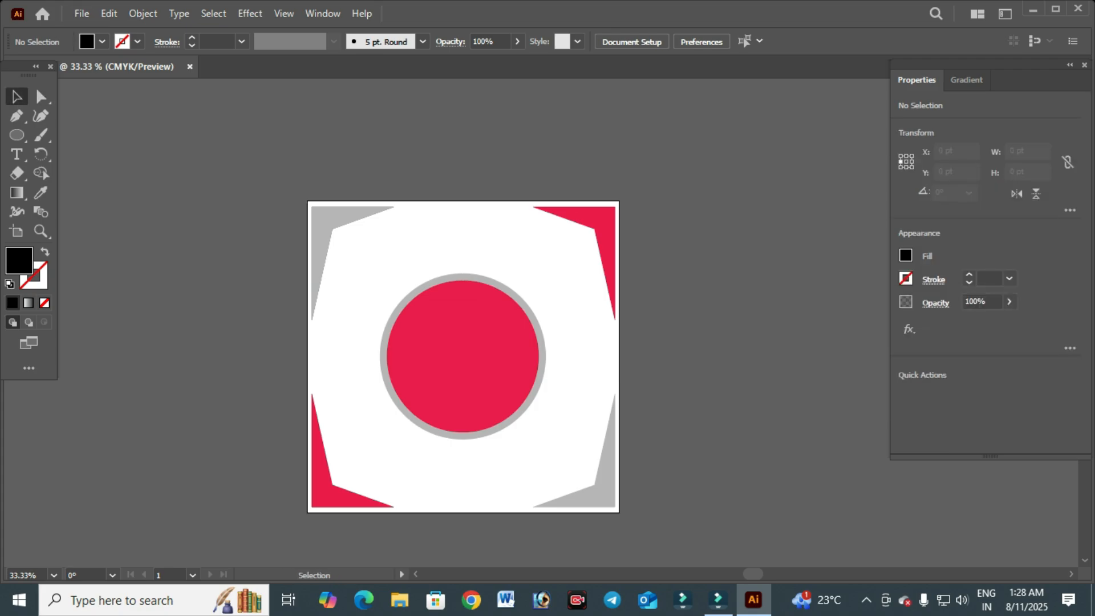
pyautogui.click(41, 97)
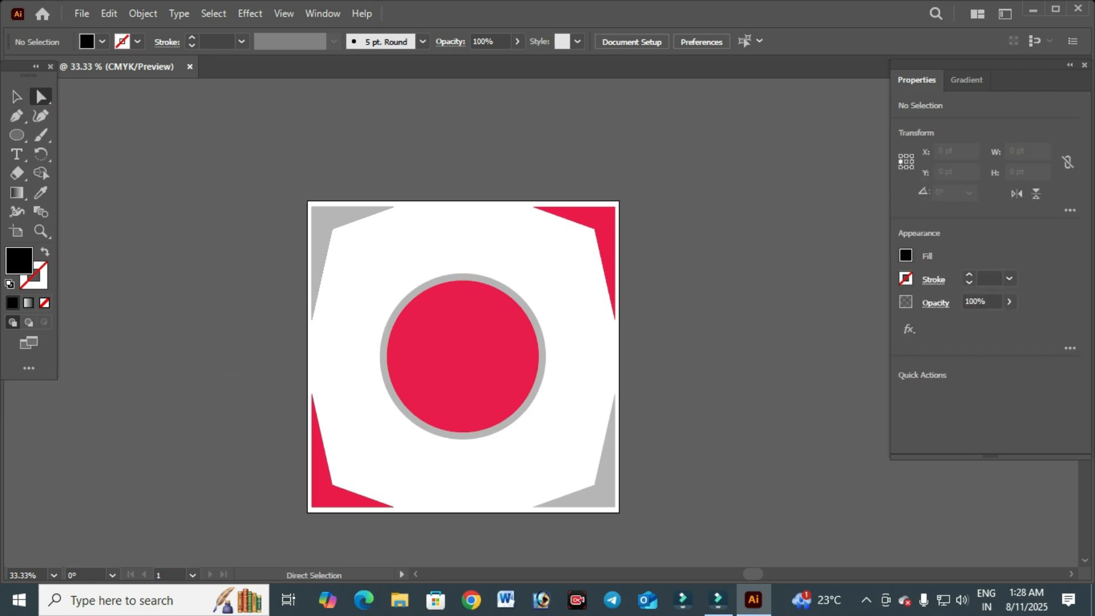
pyautogui.click(16, 96)
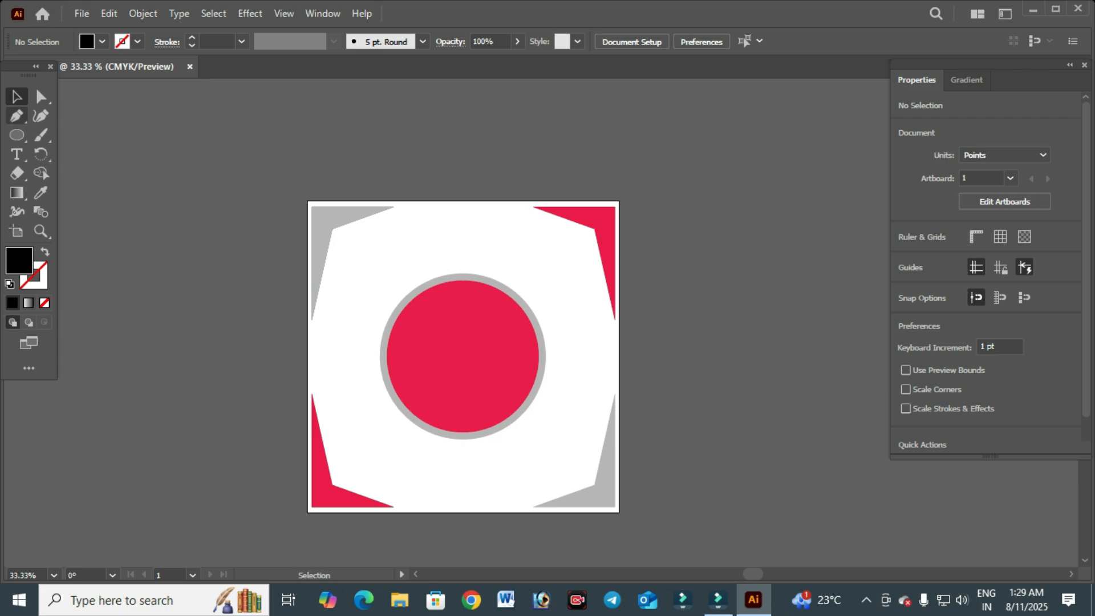
pyautogui.click(322, 14)
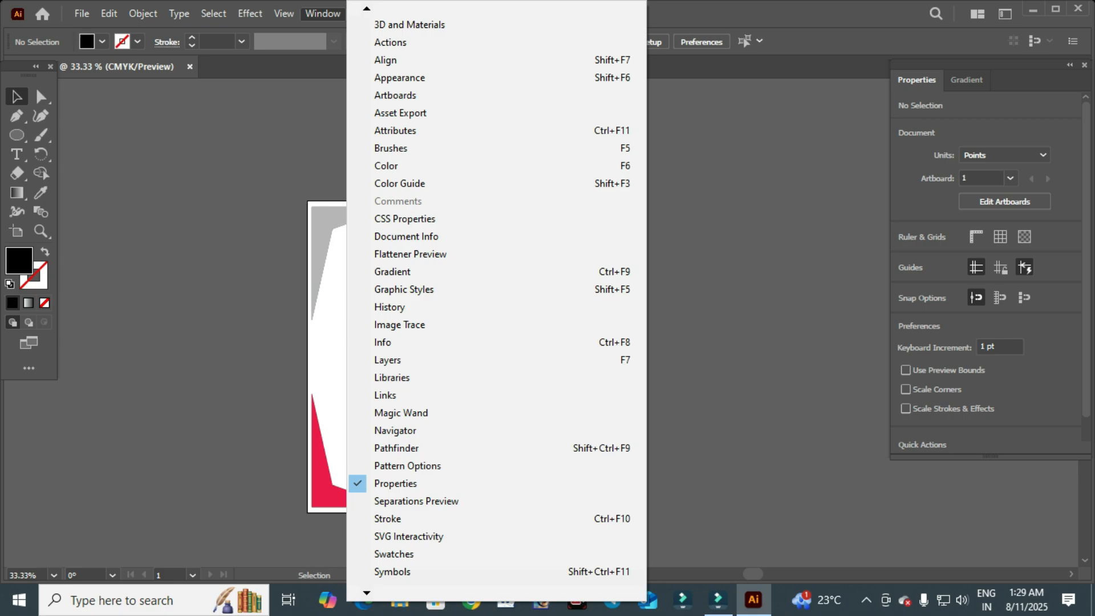
pyautogui.click(323, 14)
pyautogui.scroll(-1, 989, 274)
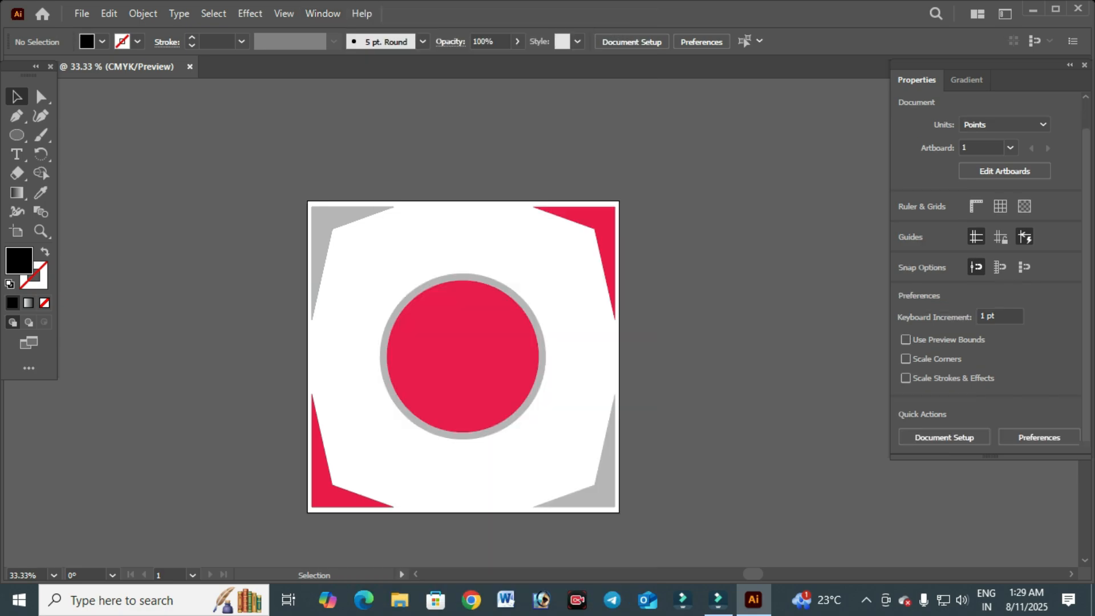
pyautogui.click(460, 359)
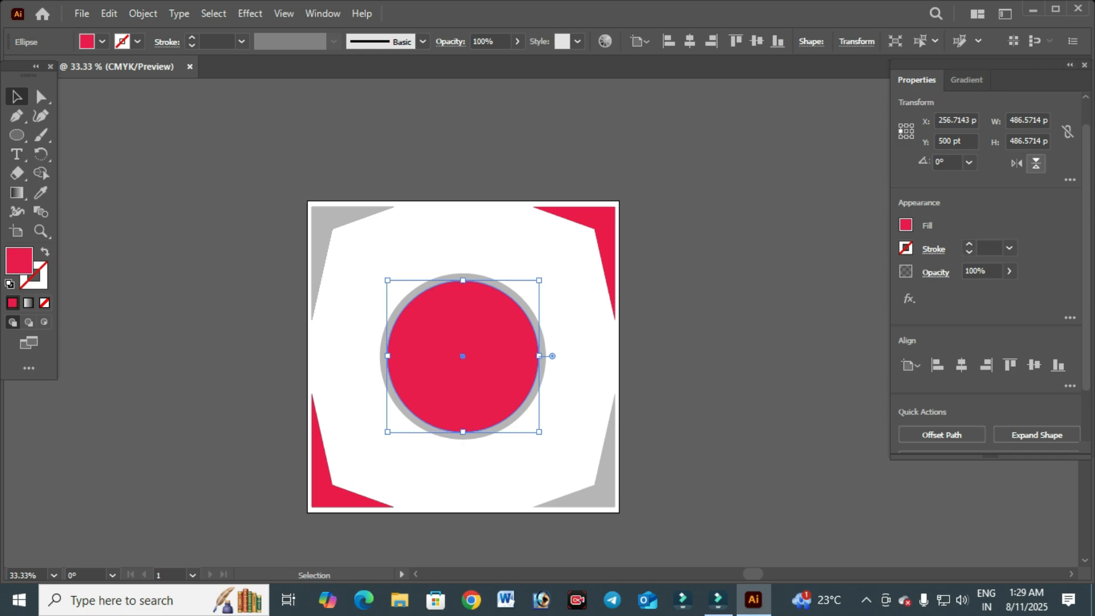
pyautogui.hotkey('ctrl', 'shift', 'a')
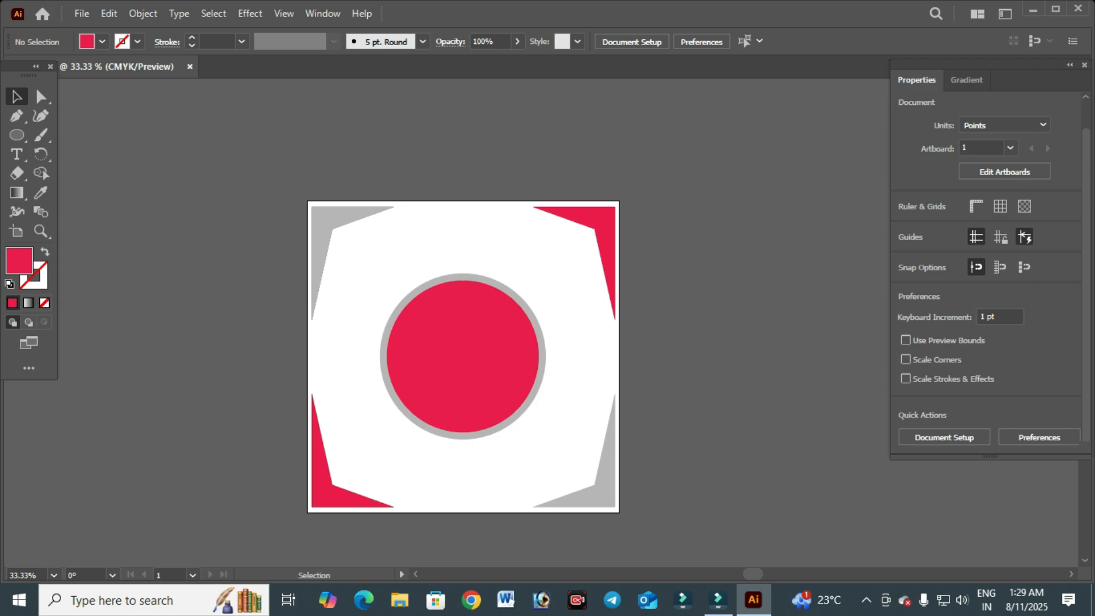
pyautogui.scroll(1, 445, 385)
pyautogui.scroll(-2, 472, 330)
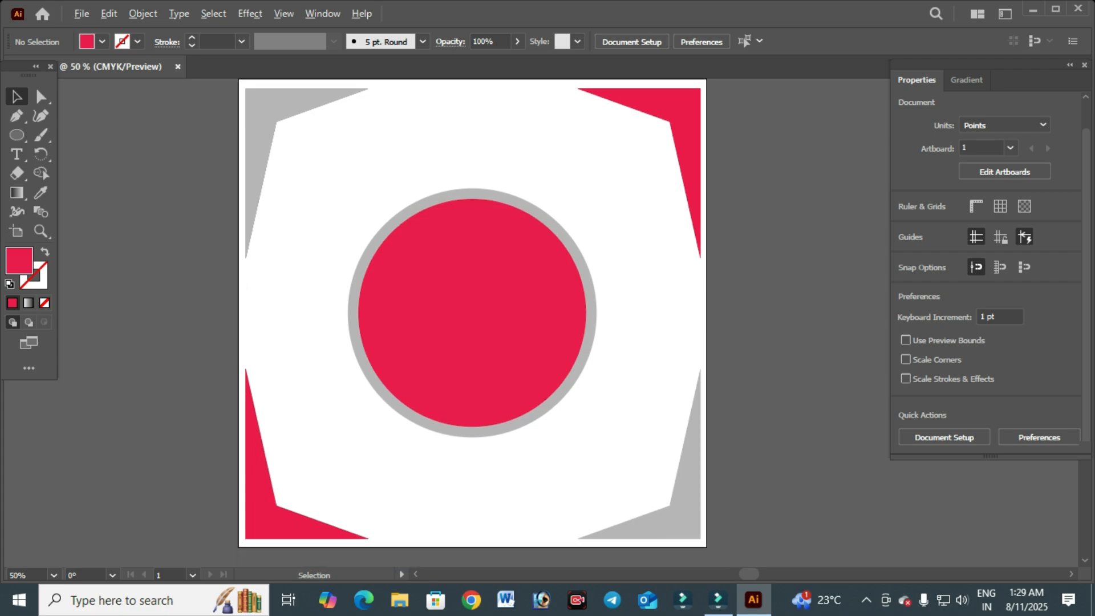
pyautogui.scroll(-1, 528, 381)
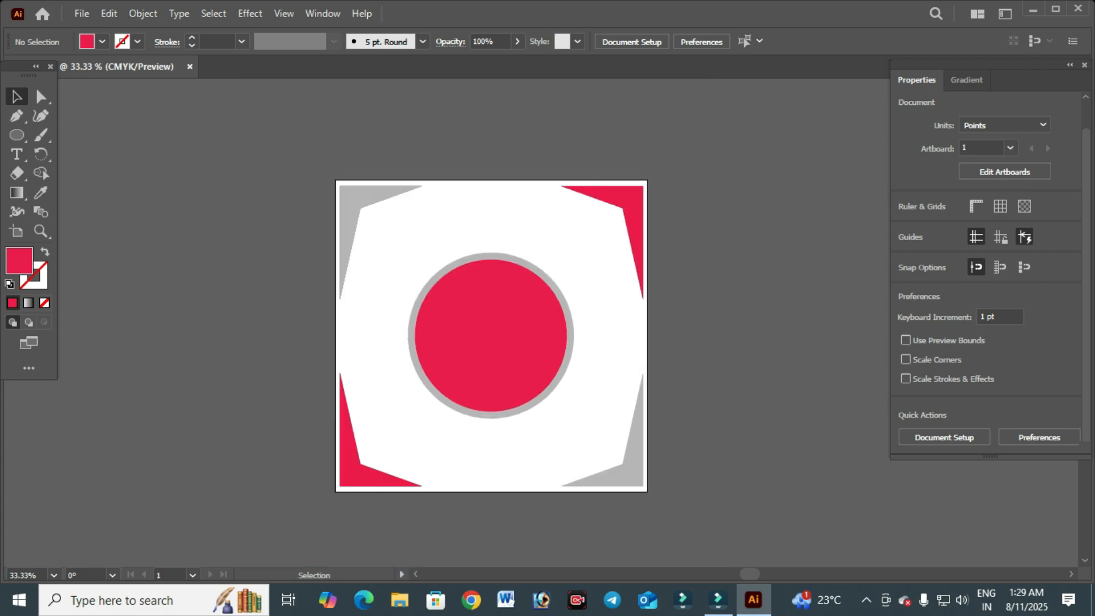